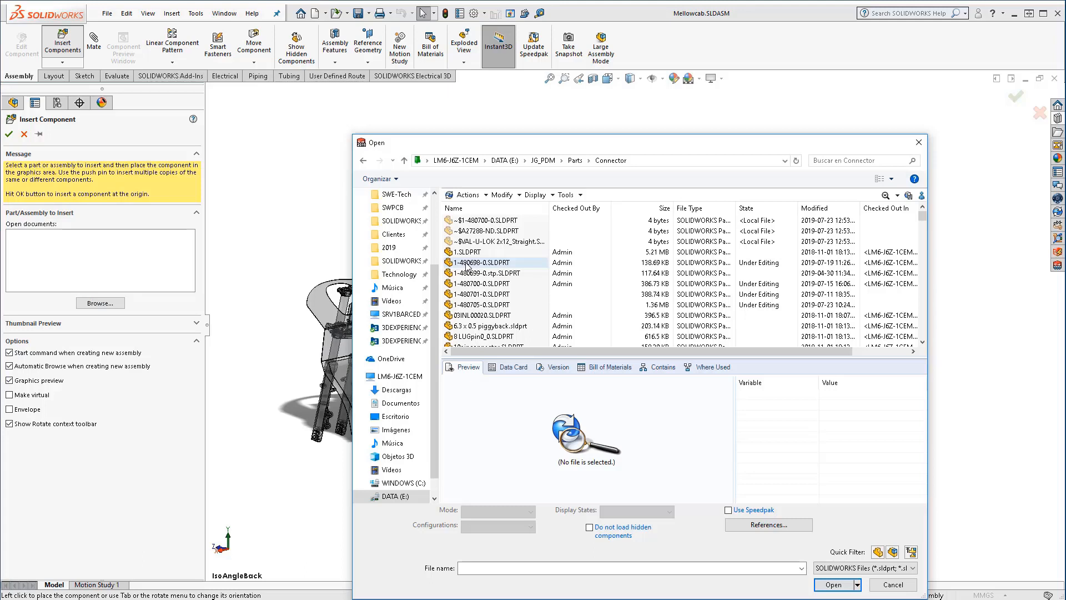
Step: Insert the part 1-480698-0 from the Connector folder and mate the first copy to the first connector of the front row
click(466, 263)
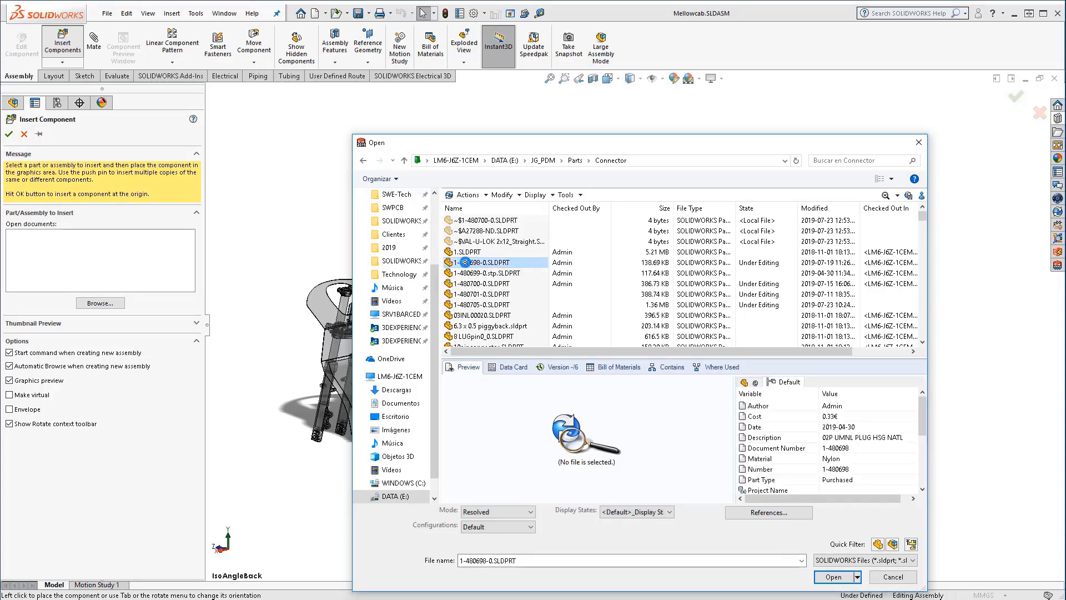
click(835, 577)
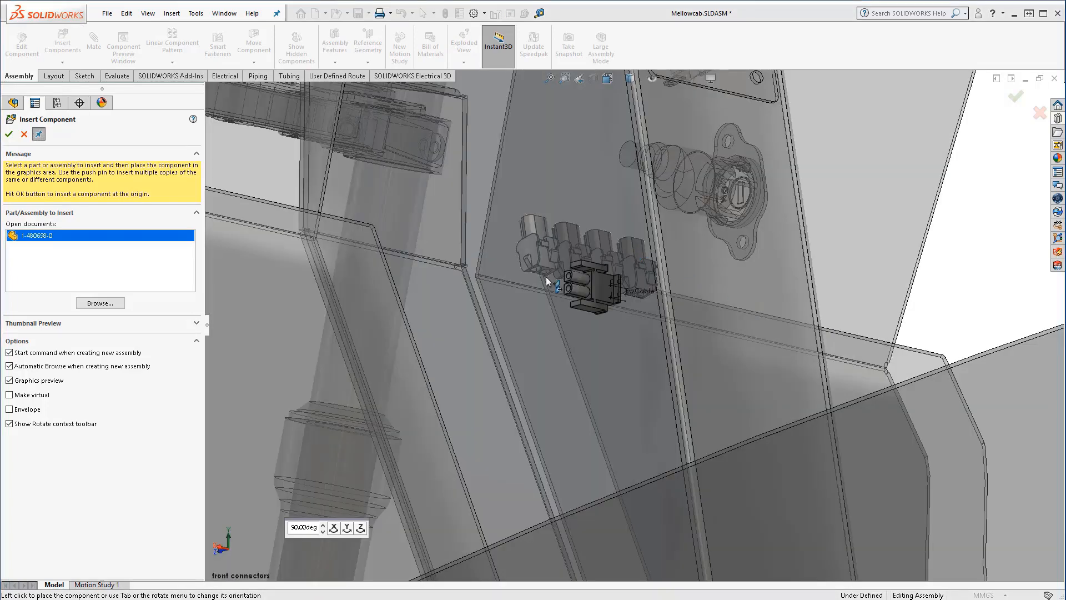
click(546, 276)
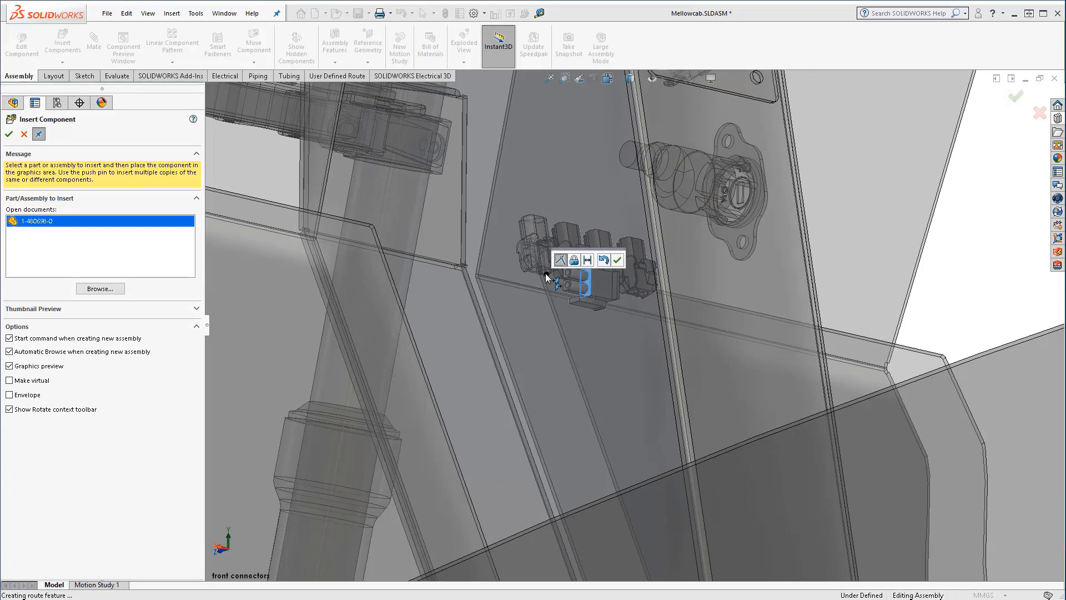
click(618, 260)
Step: Place and mate three more copies of 1-480698-0 on the remaining connectors of the front row
click(577, 279)
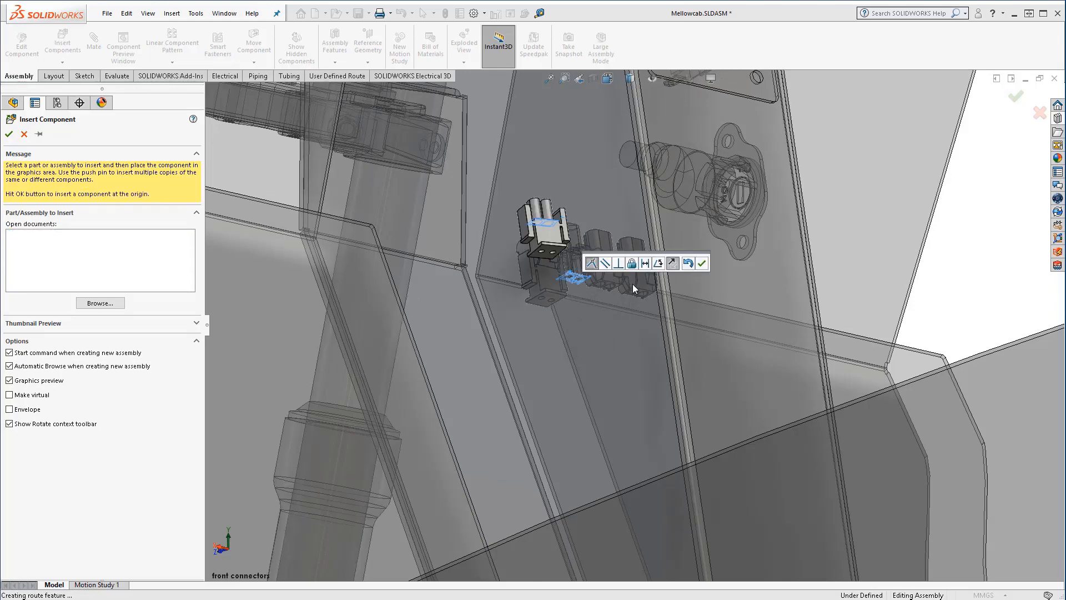
click(701, 263)
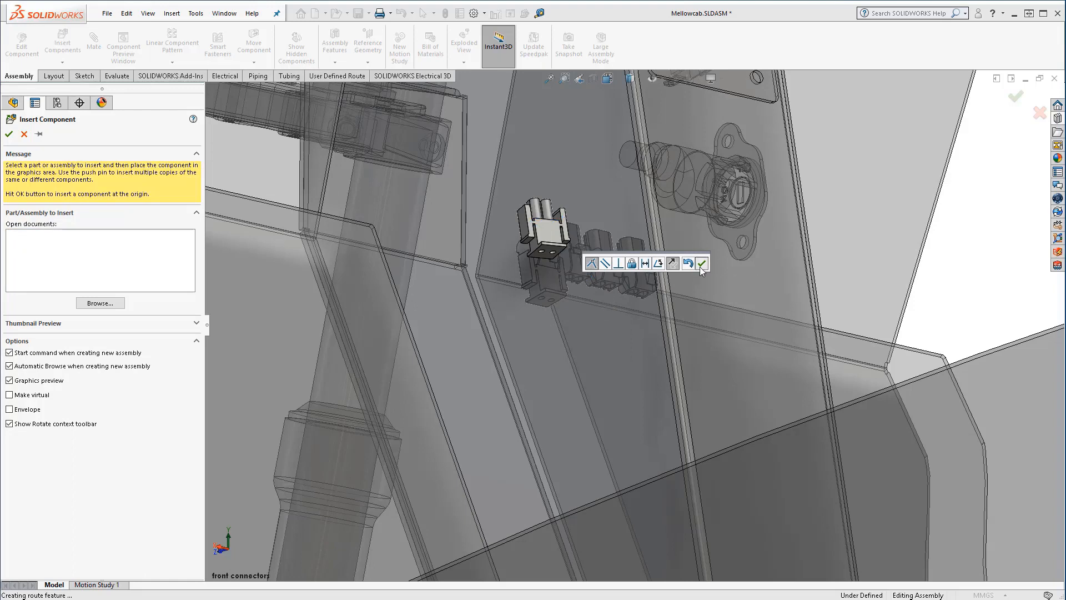
click(614, 288)
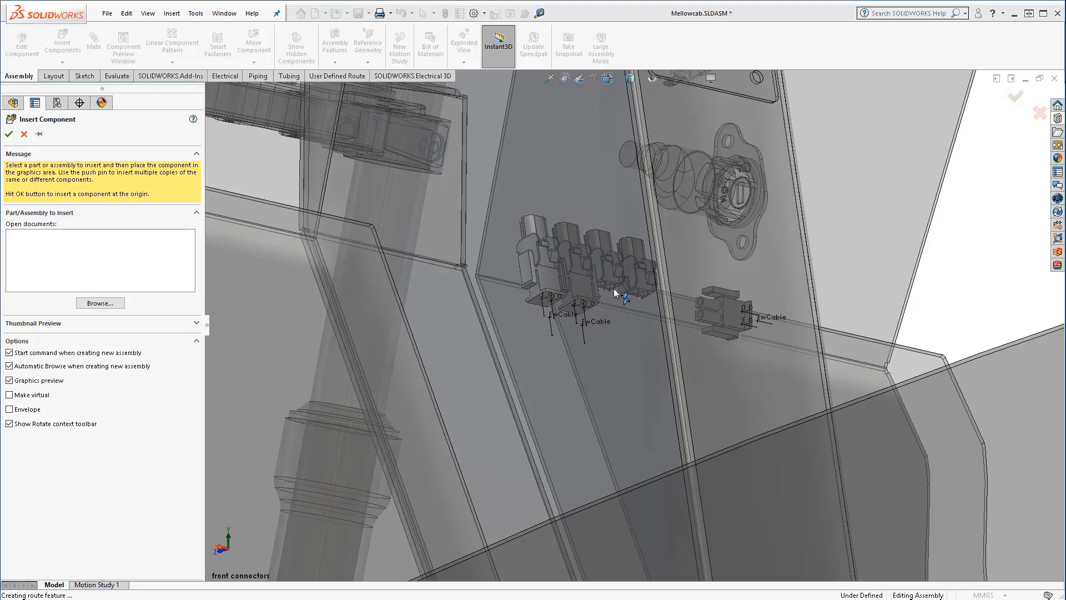
click(689, 277)
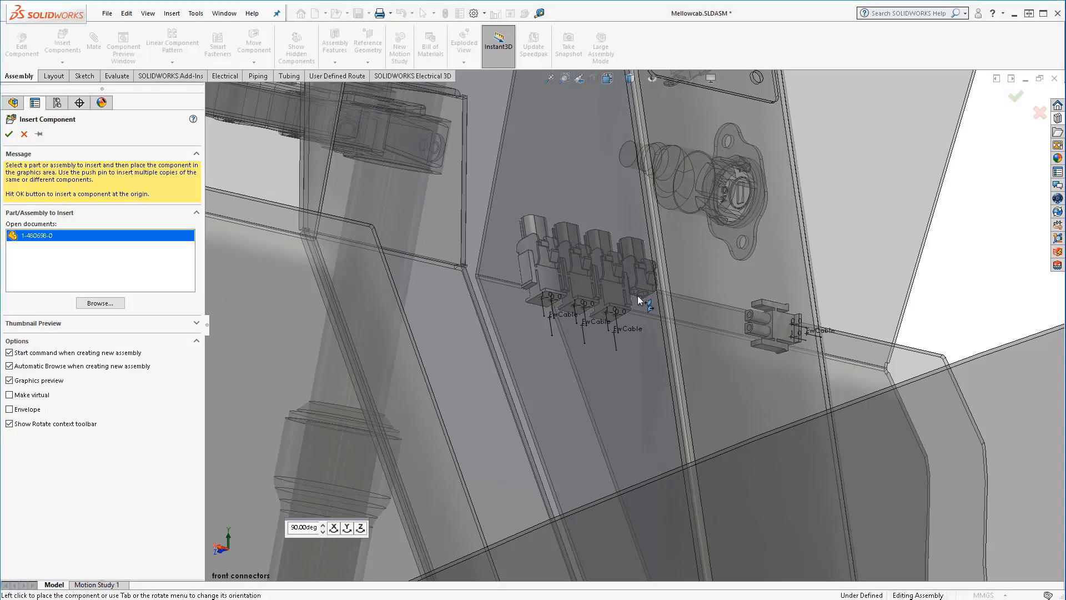
click(637, 295)
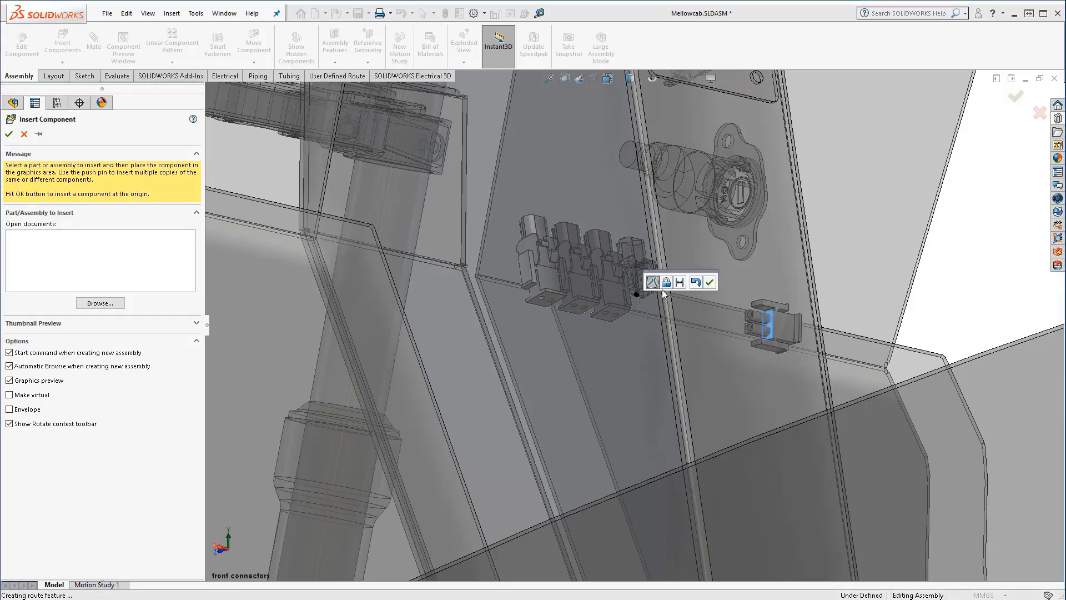
click(709, 282)
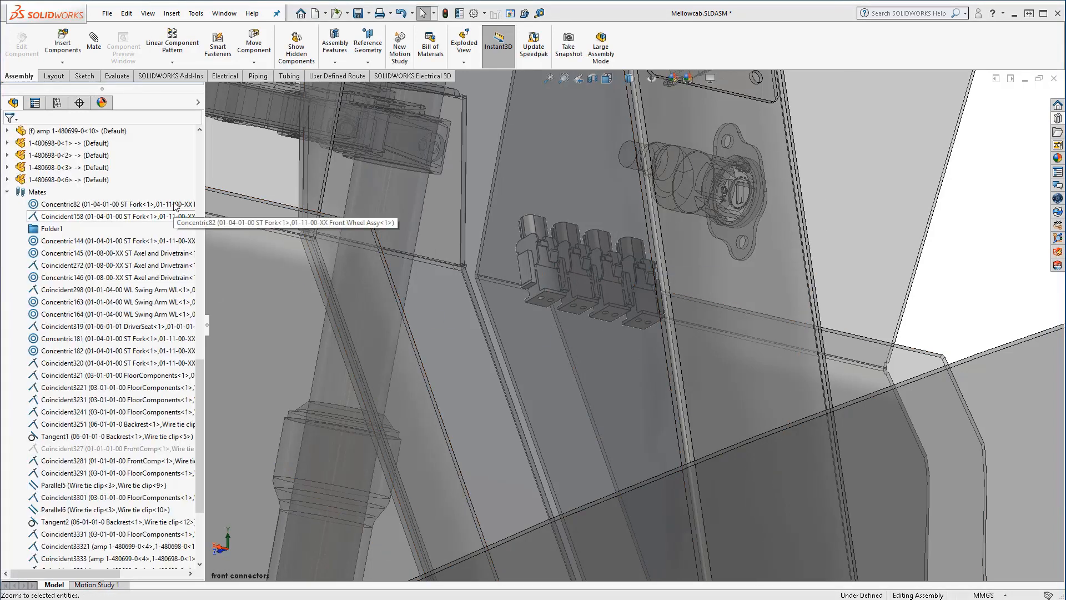
Step: Insert the part 1-480700-0 and mate it to the three-pin connector shown in the bottom connector view
drag(200, 373, 201, 123)
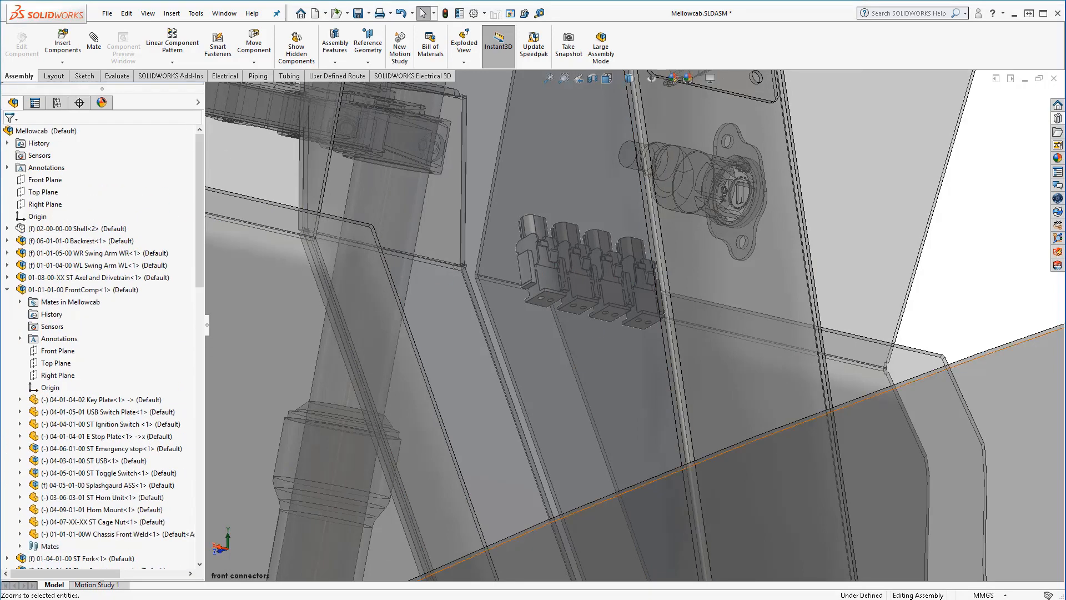
key(space)
click(888, 538)
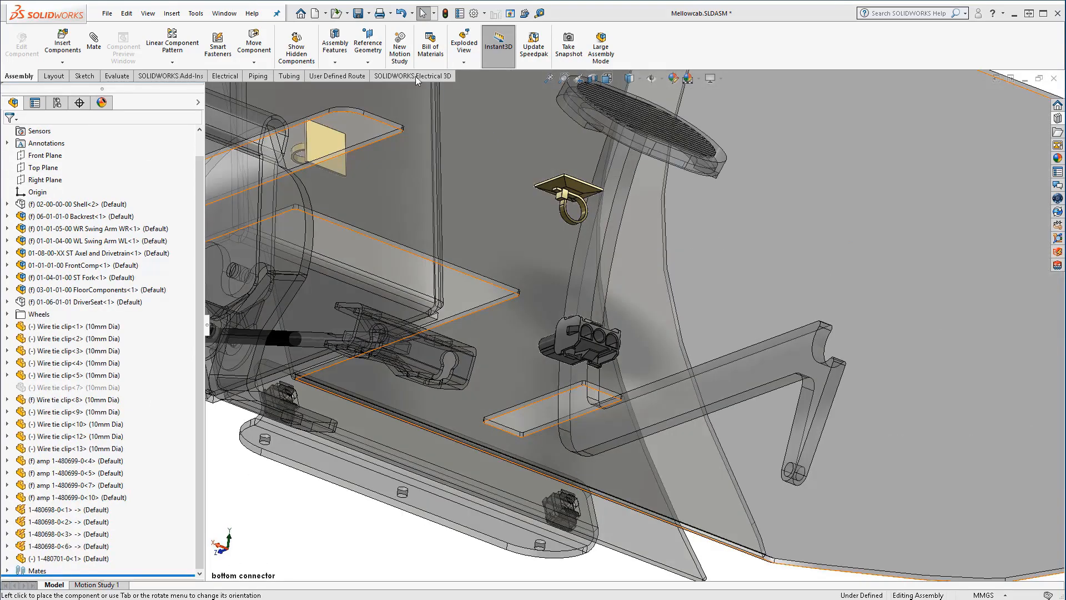
click(63, 49)
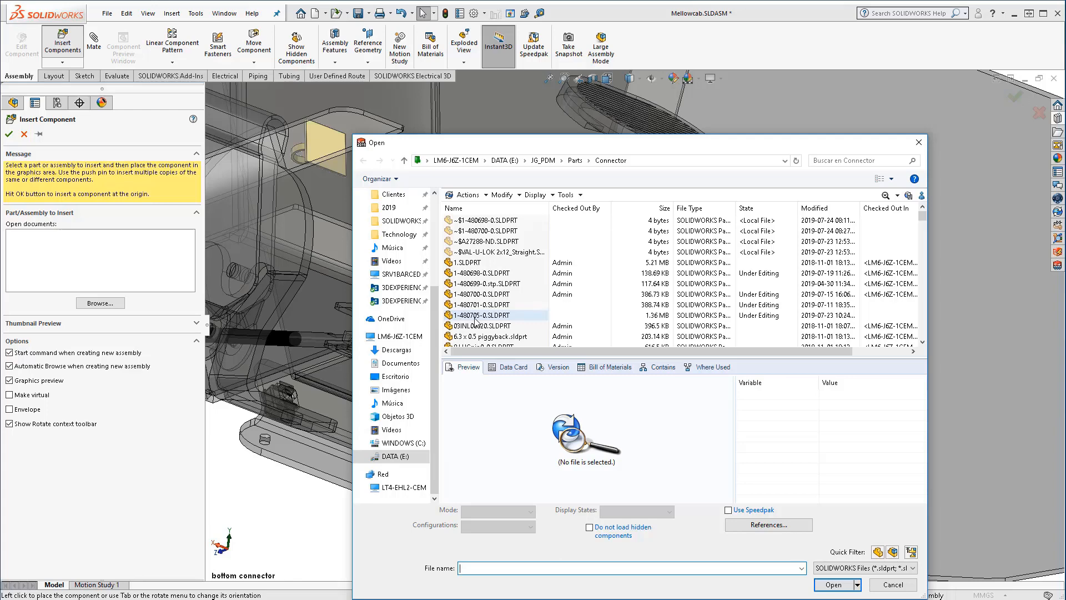
click(481, 294)
click(832, 573)
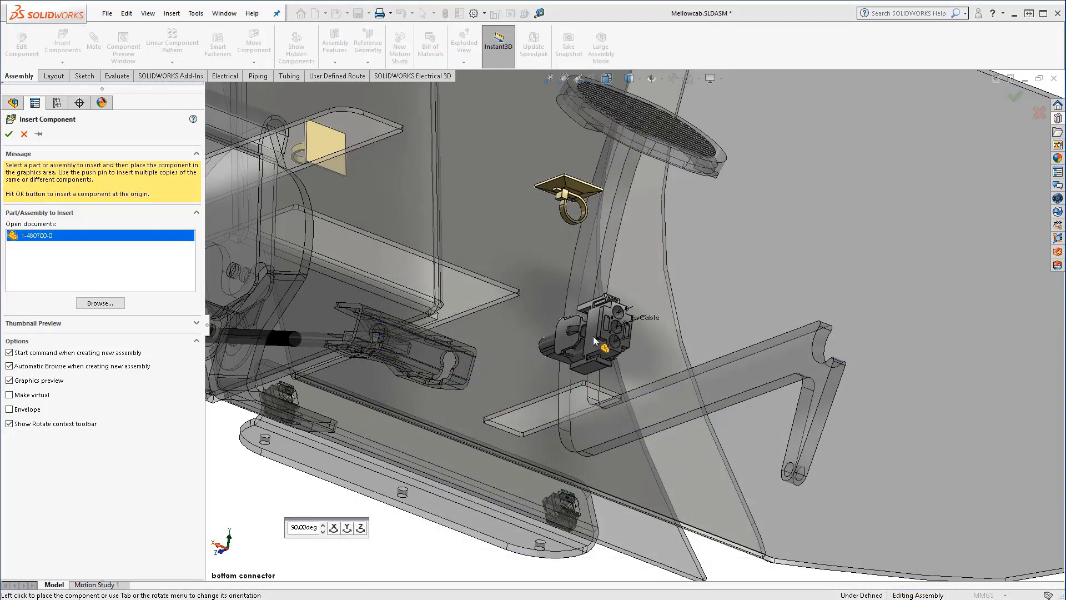
click(594, 341)
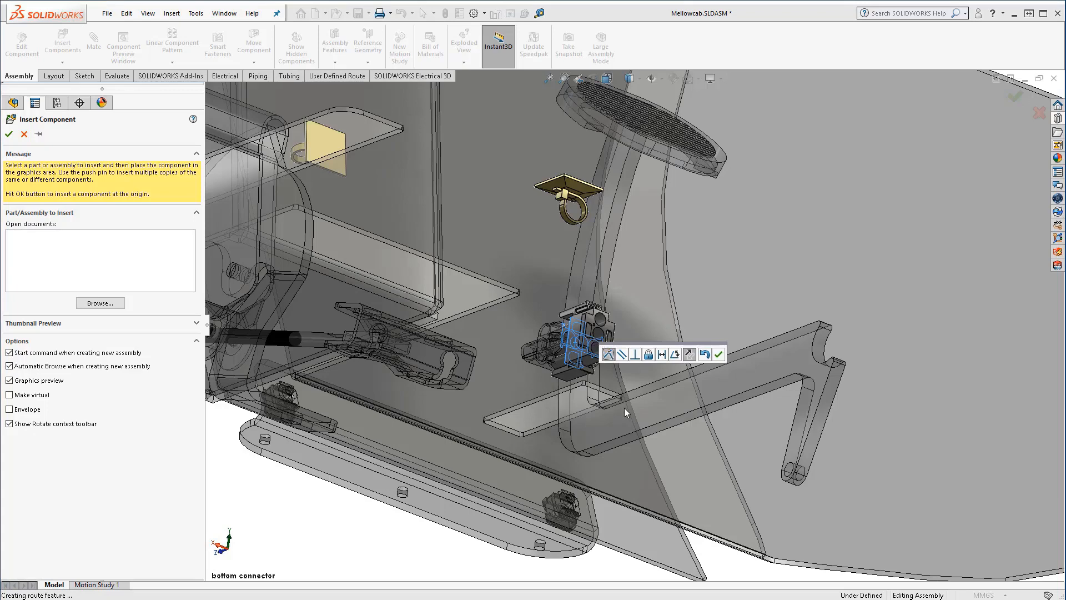
click(718, 354)
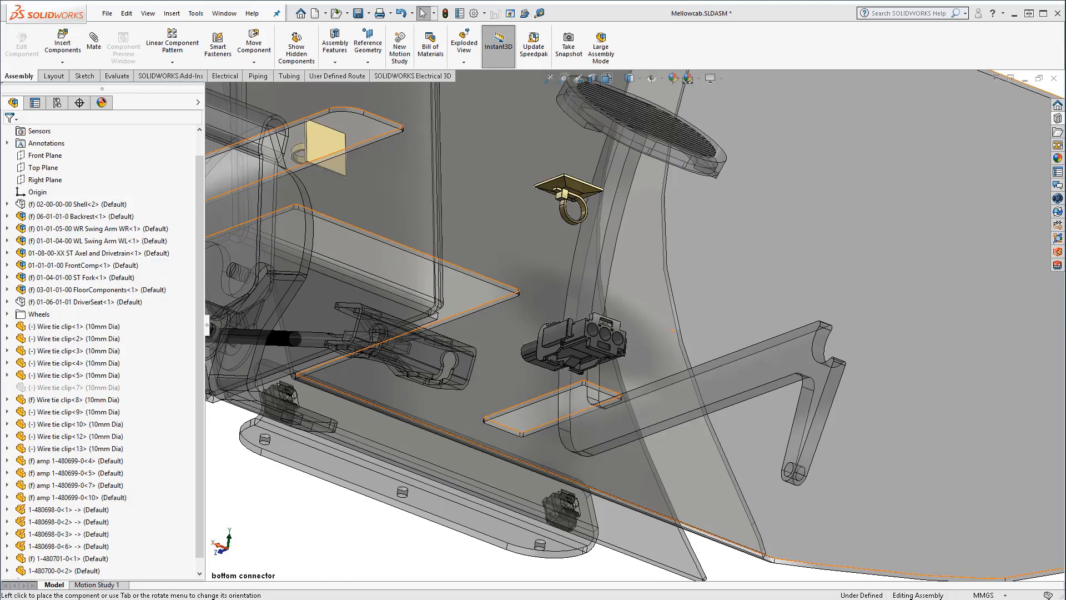
Step: Insert the part 350715-1 and mate it to the six-pin connector beside the motor
key(ctrl+shift+z)
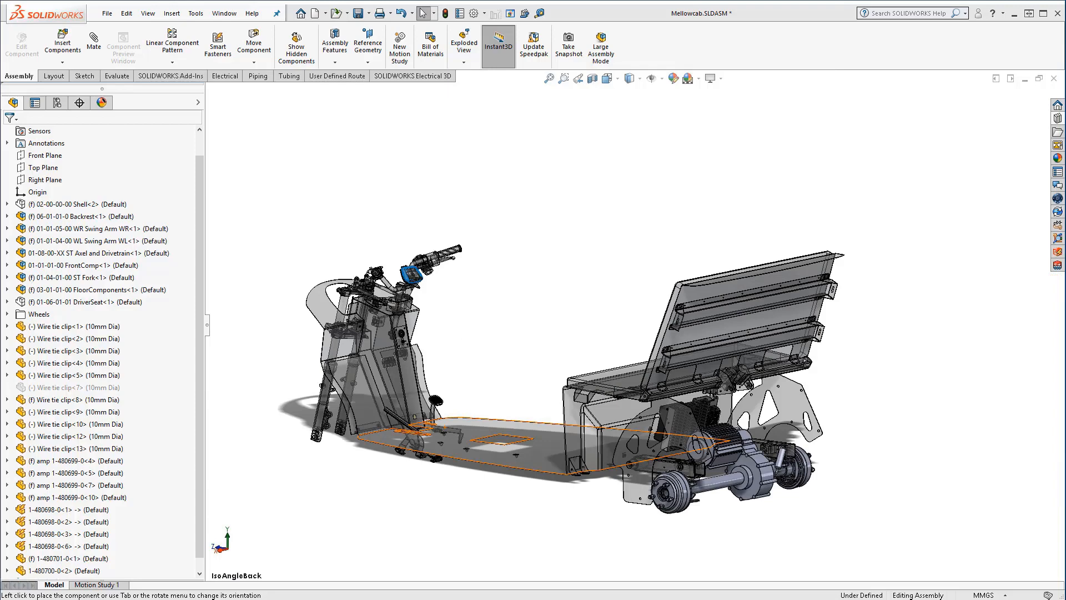
key(ctrl+shift+z)
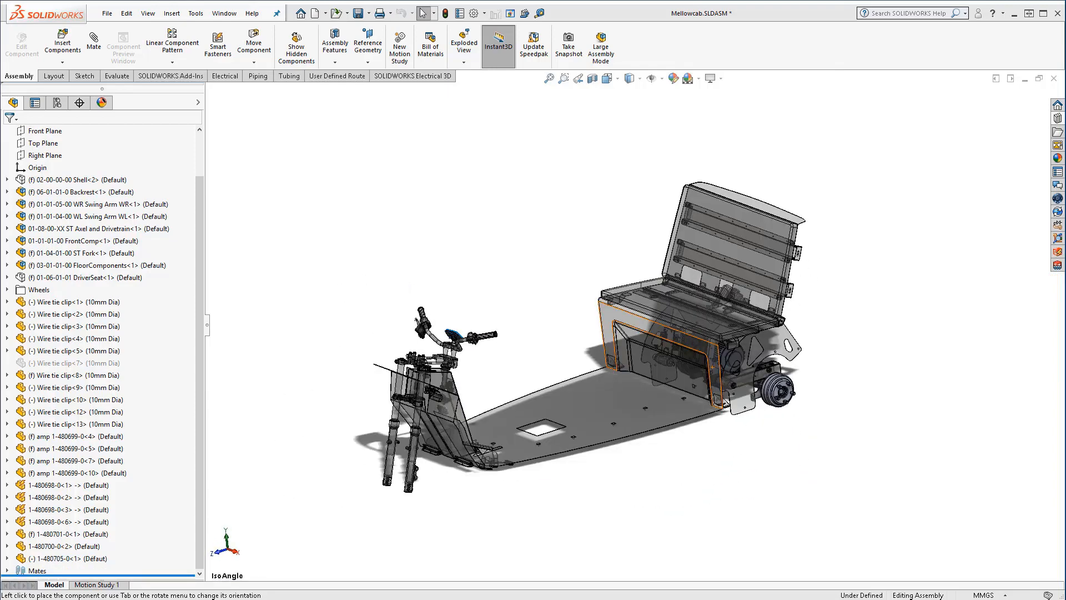
key(ctrl+shift+z)
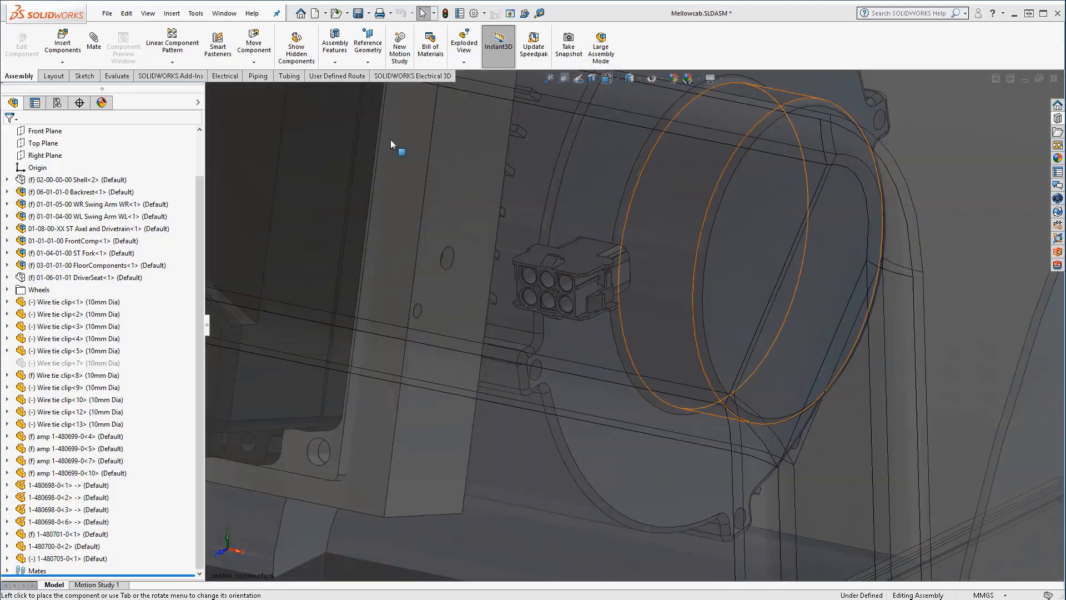
click(63, 46)
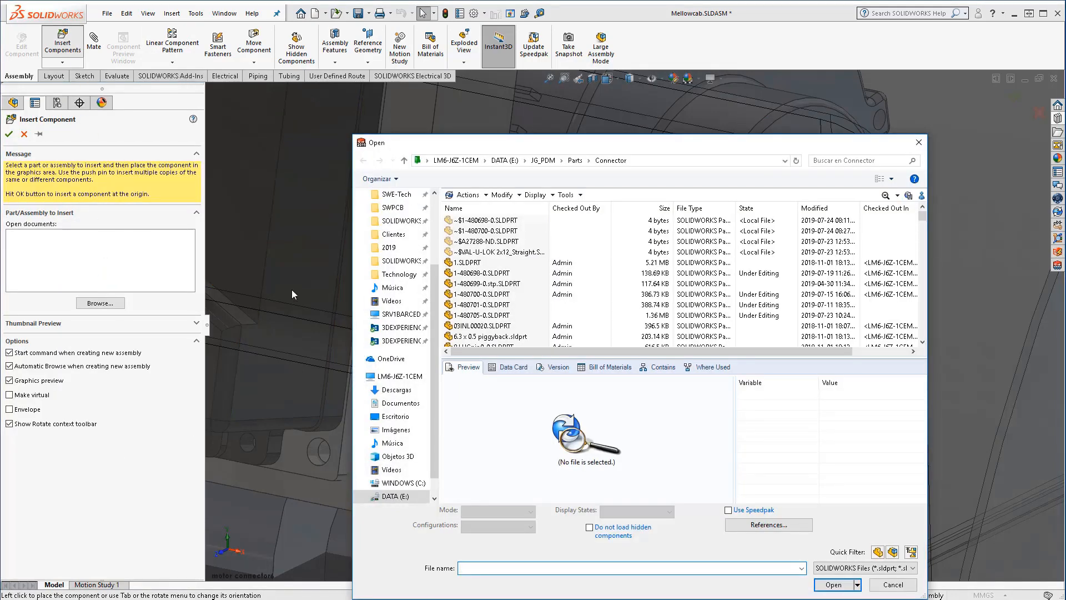
click(494, 293)
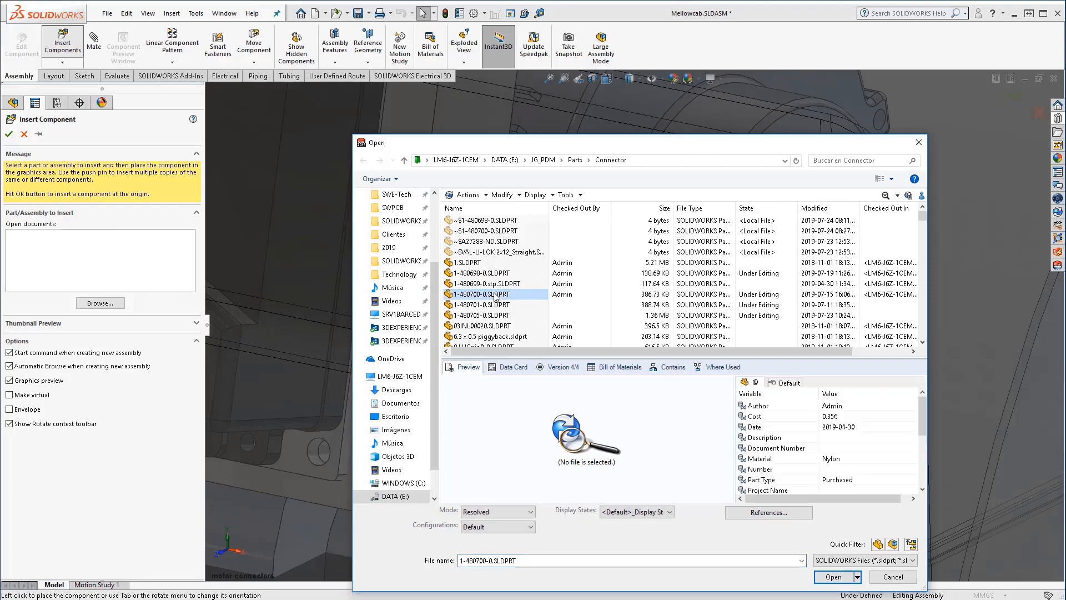
key(3)
key(3)
key(3)
click(494, 294)
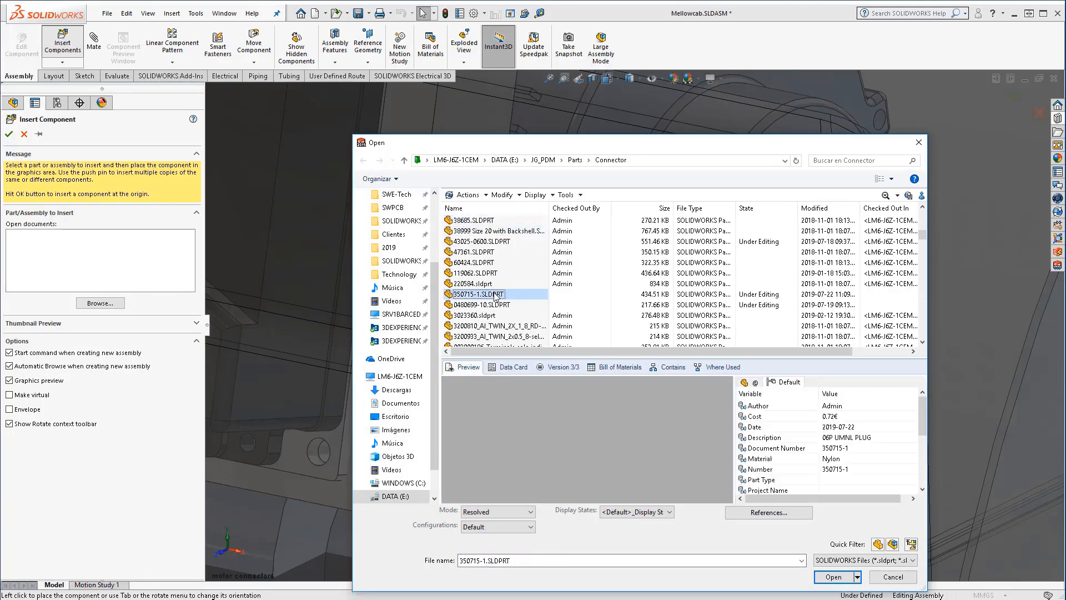
click(833, 577)
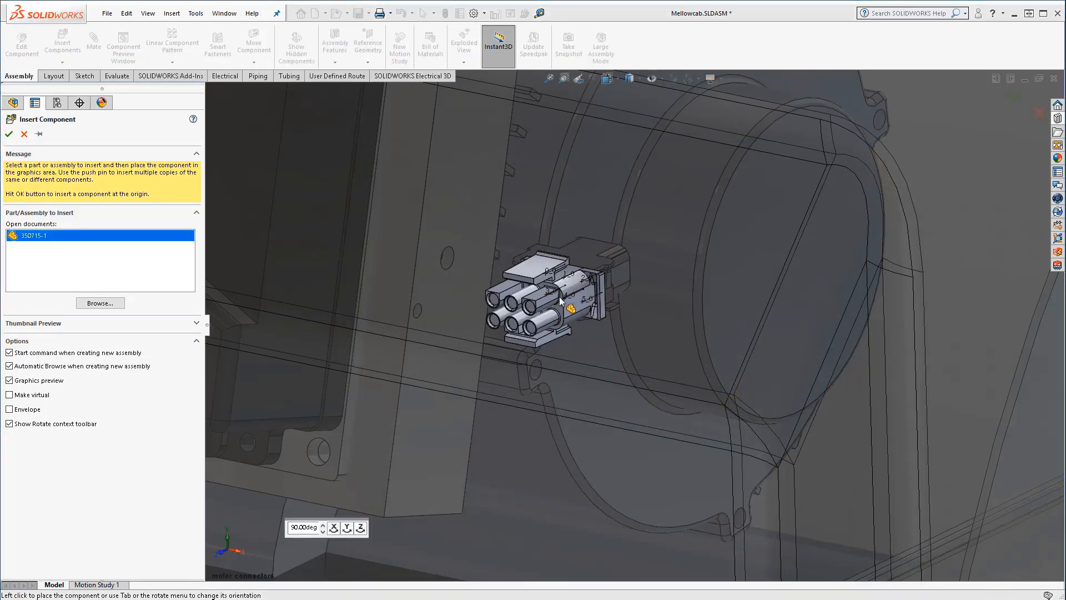
click(547, 297)
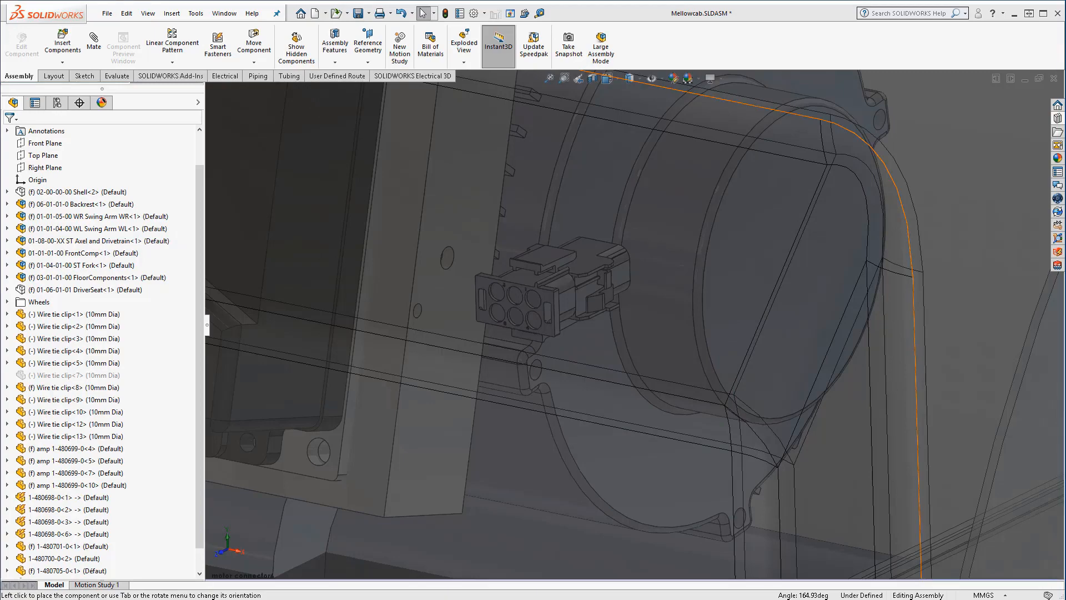
Step: Insert the part VAL-U-LOK 2x12_Straight and place it on the controller, using the controller connector view
key(ctrl+shift+z)
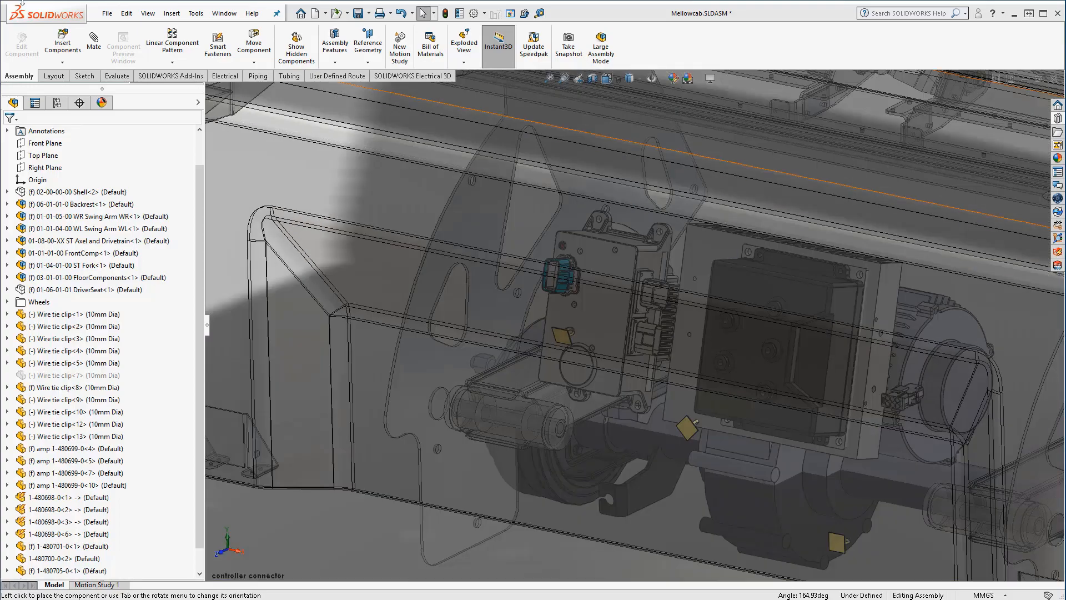
click(62, 43)
click(121, 304)
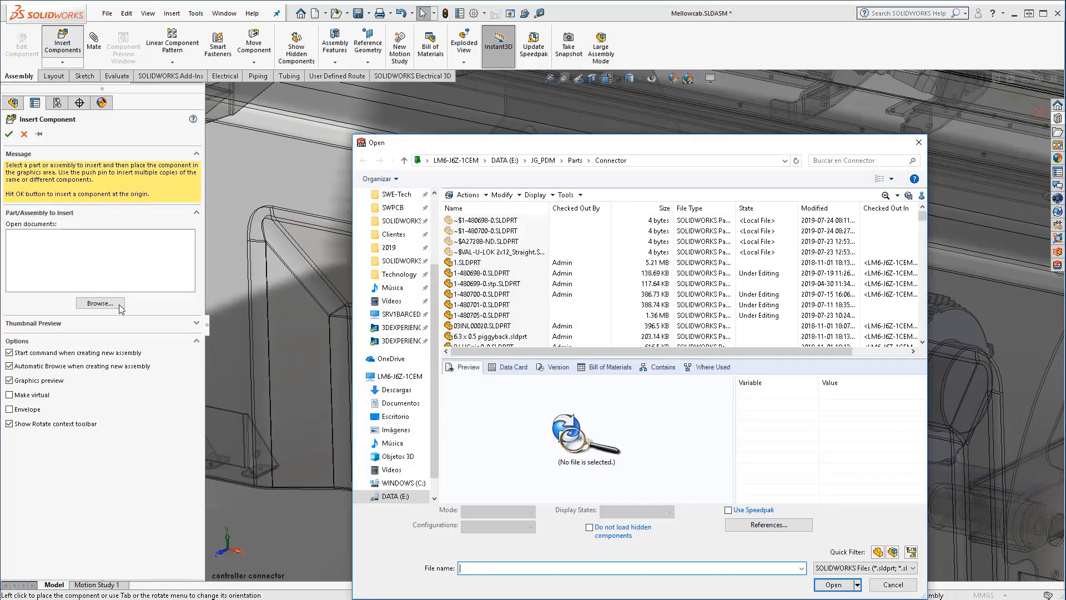
click(475, 305)
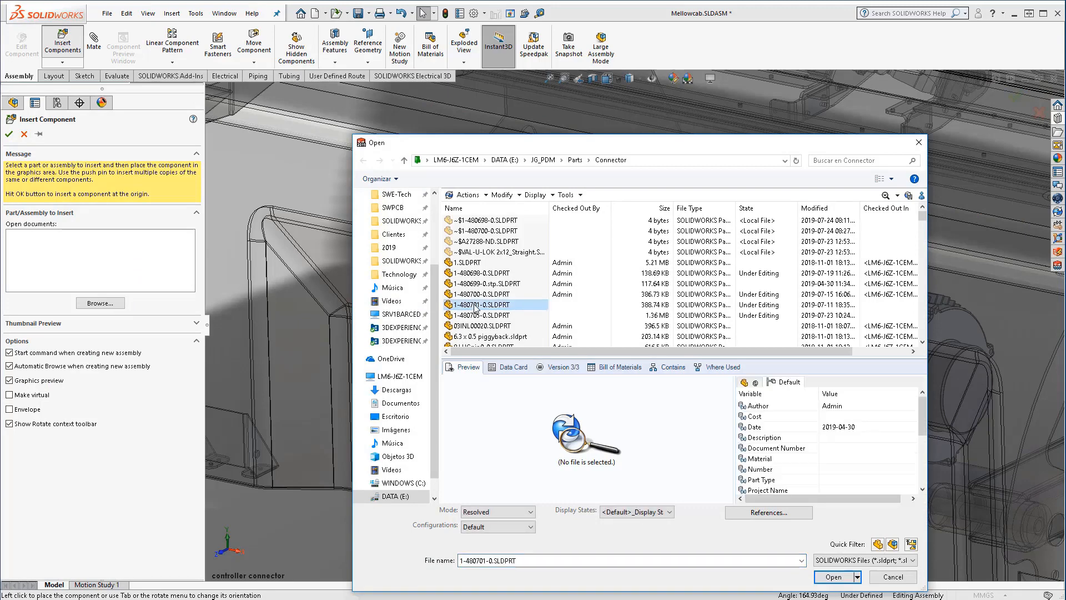
key(v)
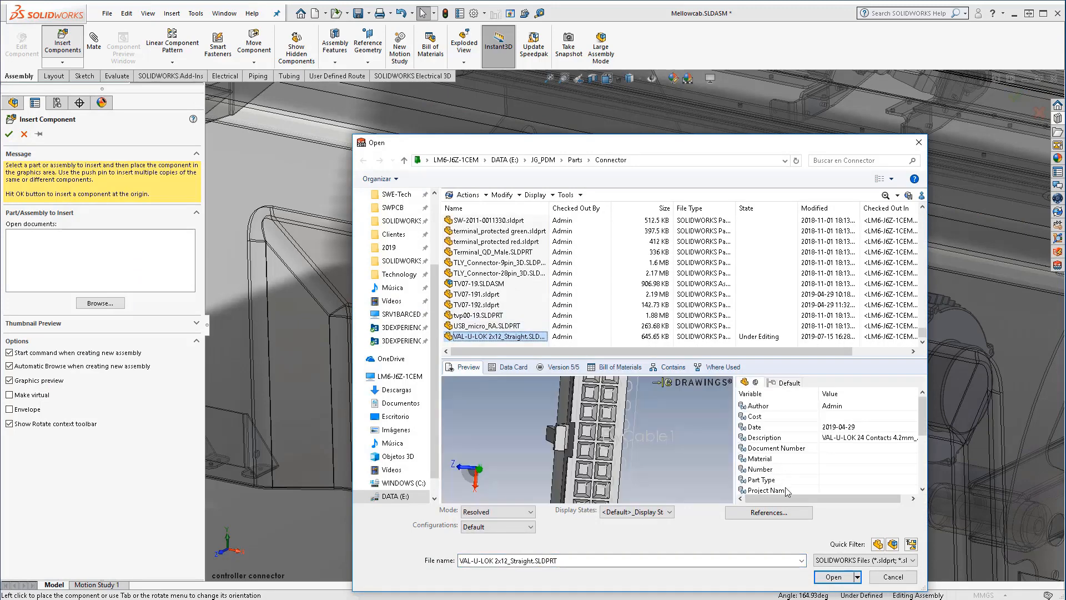
click(834, 576)
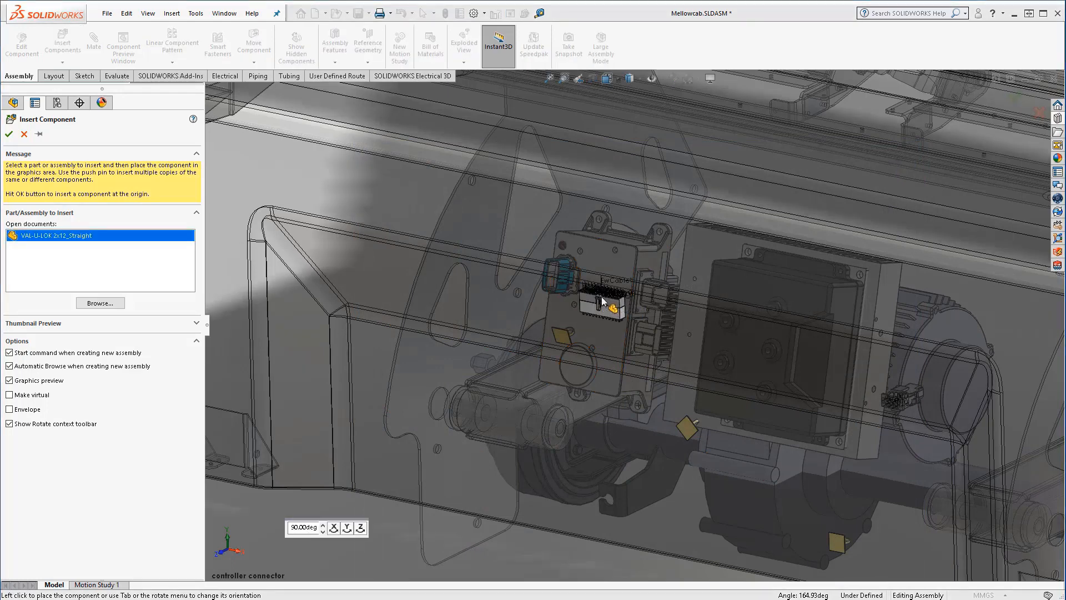
click(603, 302)
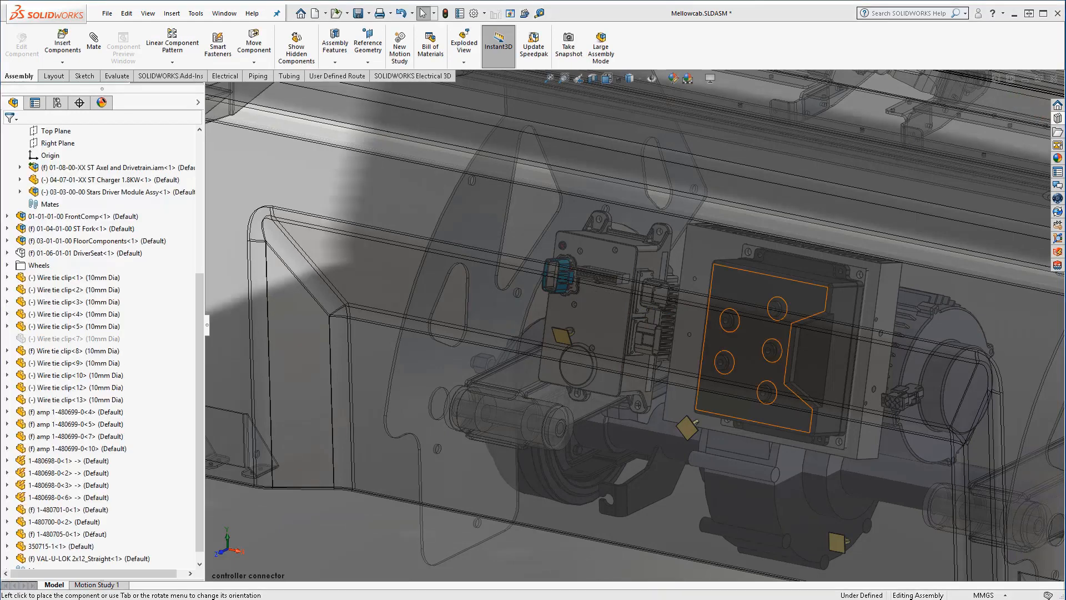
Step: Insert two copies of the terminal A27288-ND on two of the round terminals of the motor drive module's front face
click(62, 43)
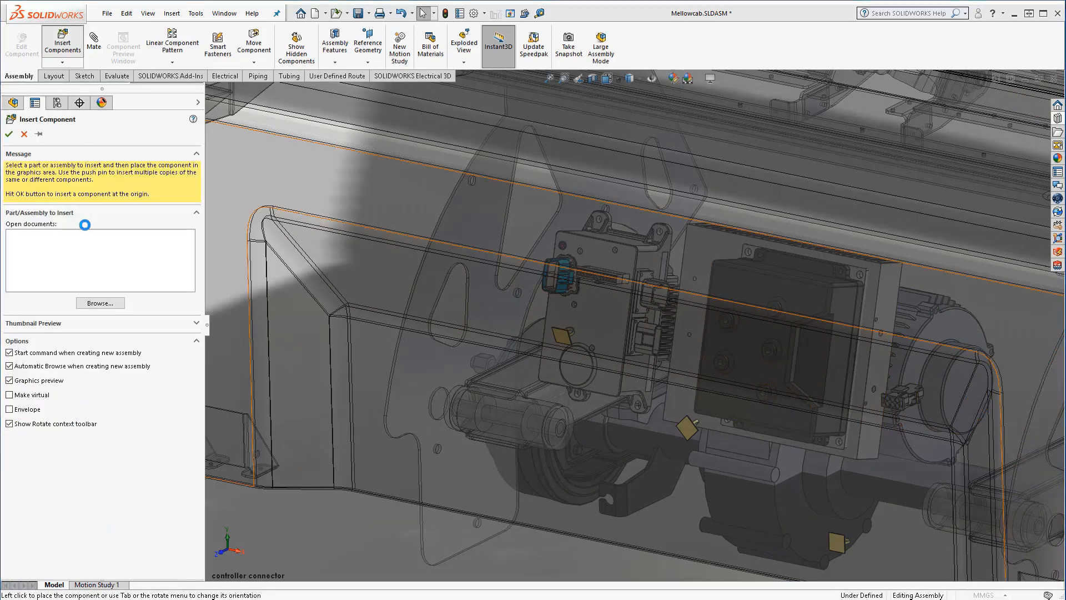
click(99, 303)
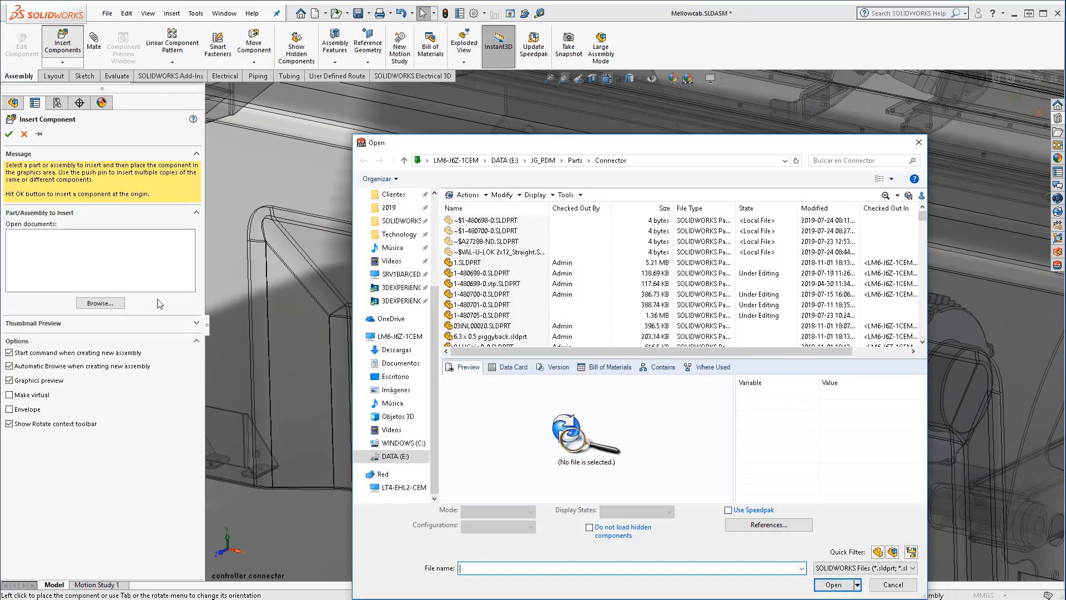
click(460, 282)
key(a)
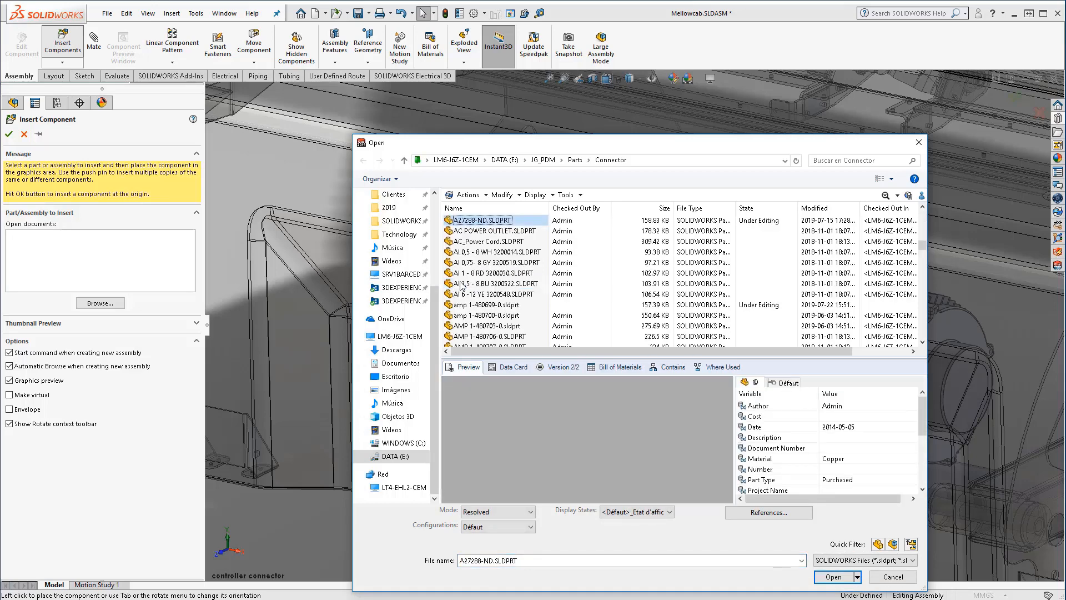
click(834, 577)
click(40, 135)
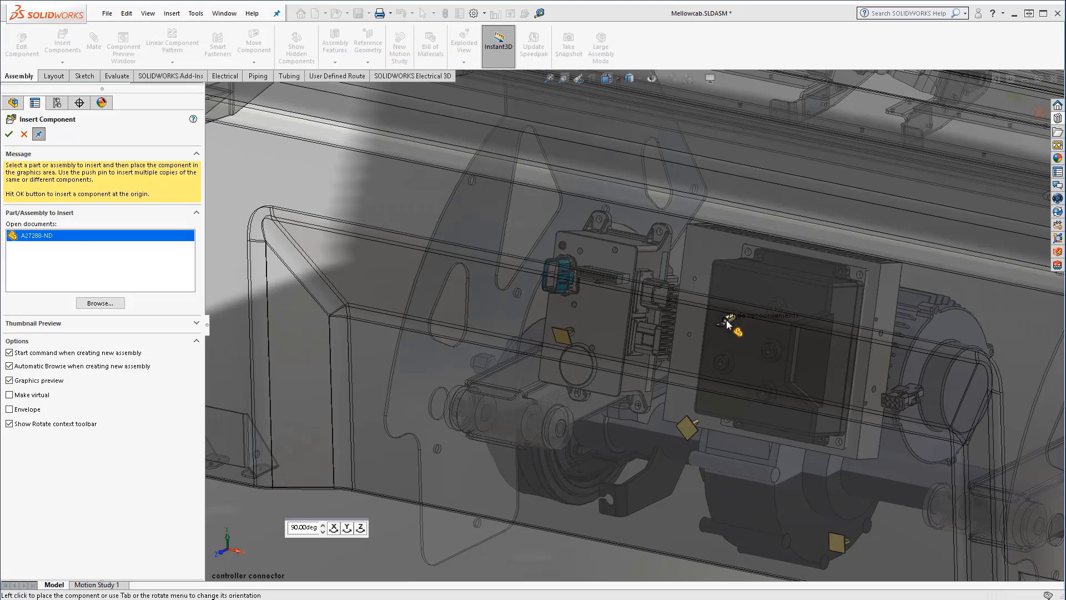
click(727, 321)
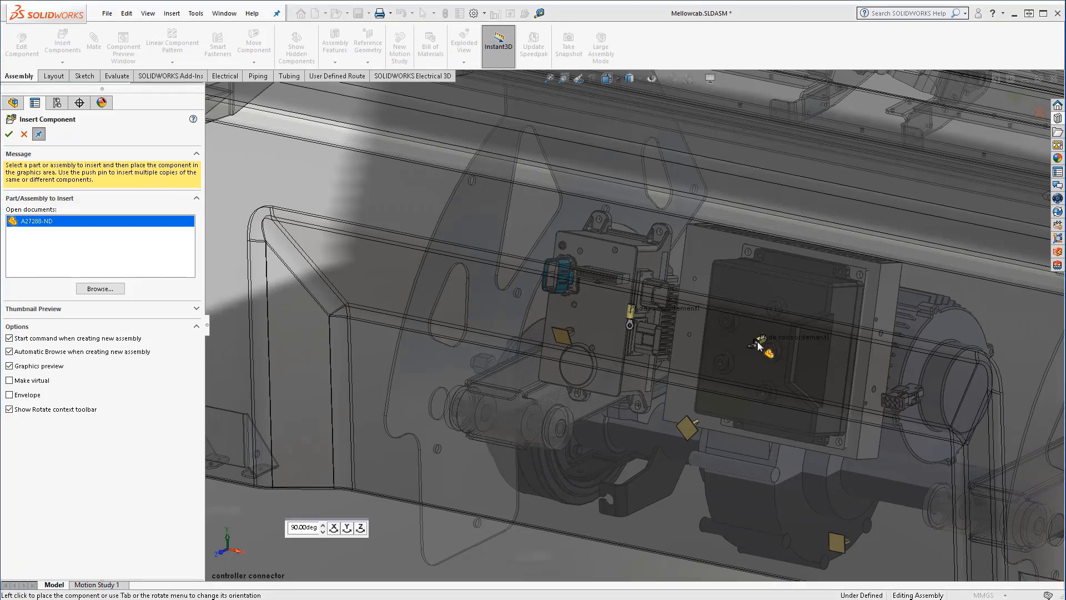
click(722, 349)
key(Escape)
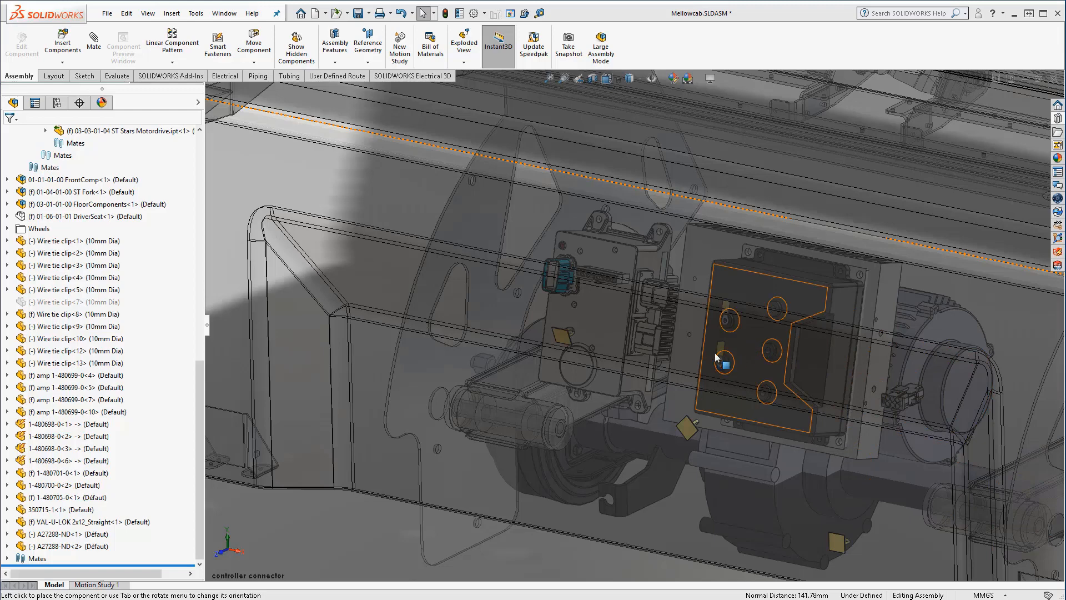
Step: Rotate both A27288-ND terminals on the motor drive module so their barrels point sideways toward the neighbouring controller
scroll(738, 352, down, 6)
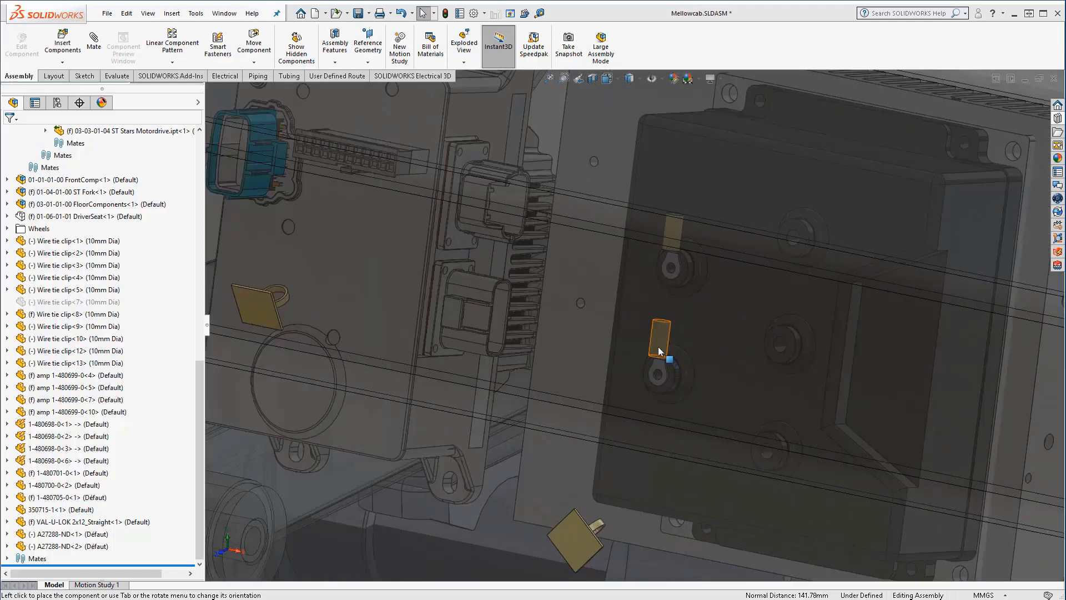
click(659, 350)
drag(662, 335, 615, 365)
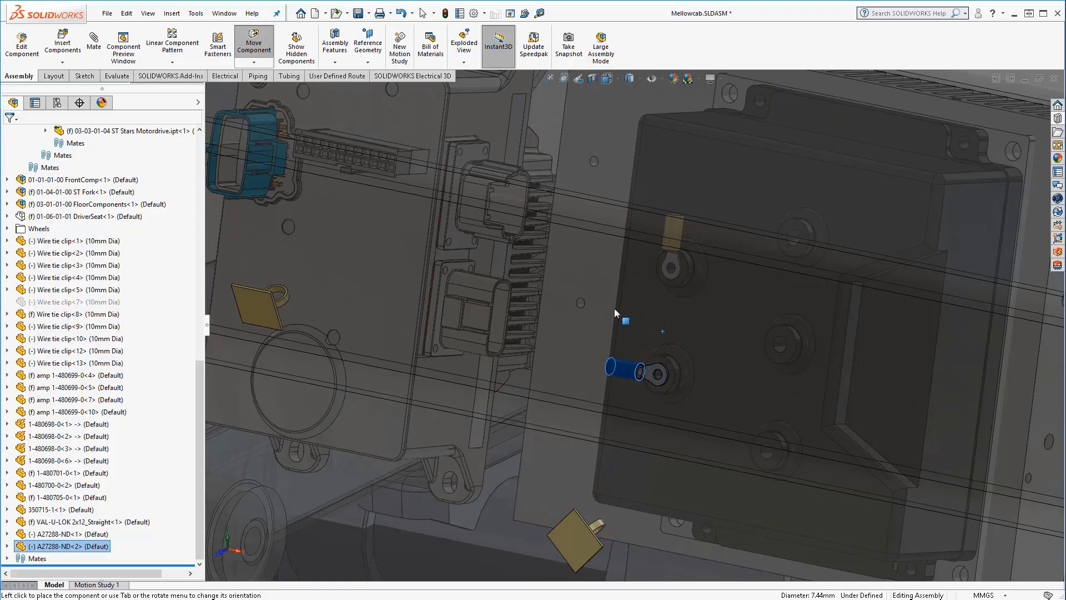
drag(673, 233, 626, 260)
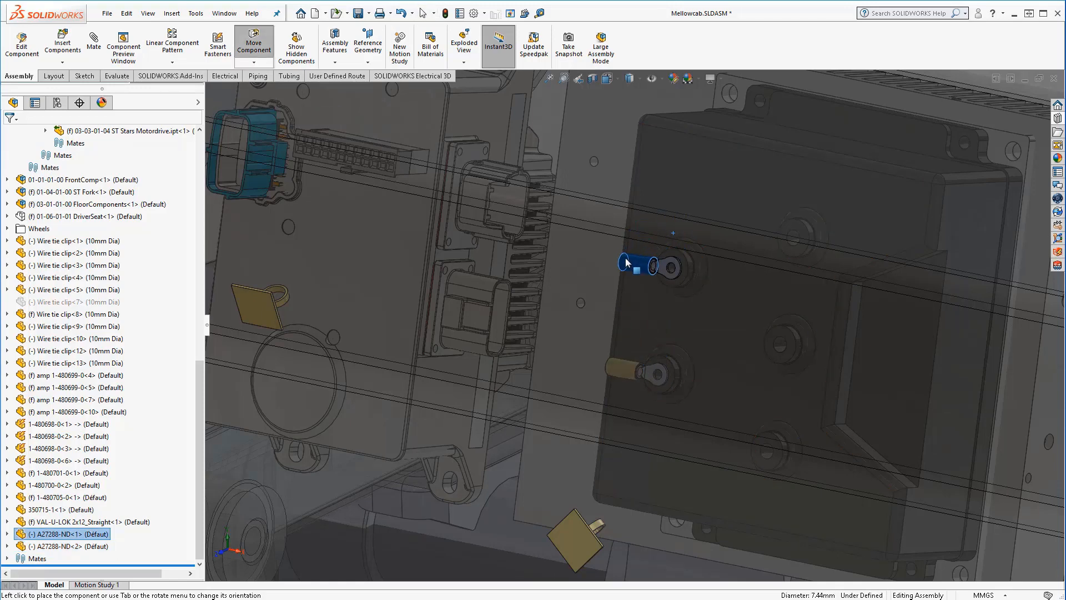
click(624, 261)
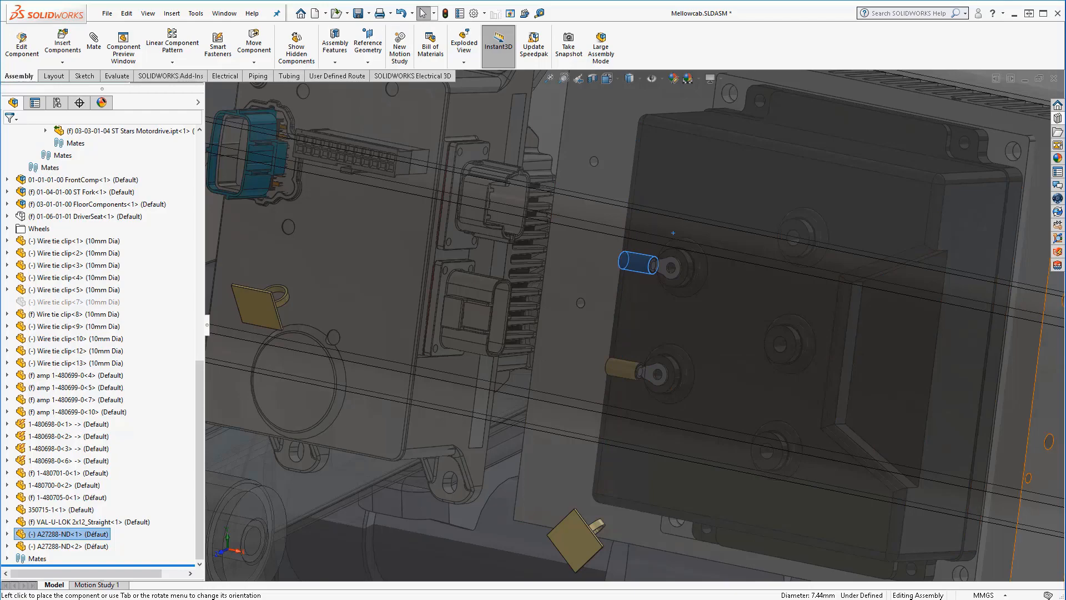
scroll(673, 233, up, 5)
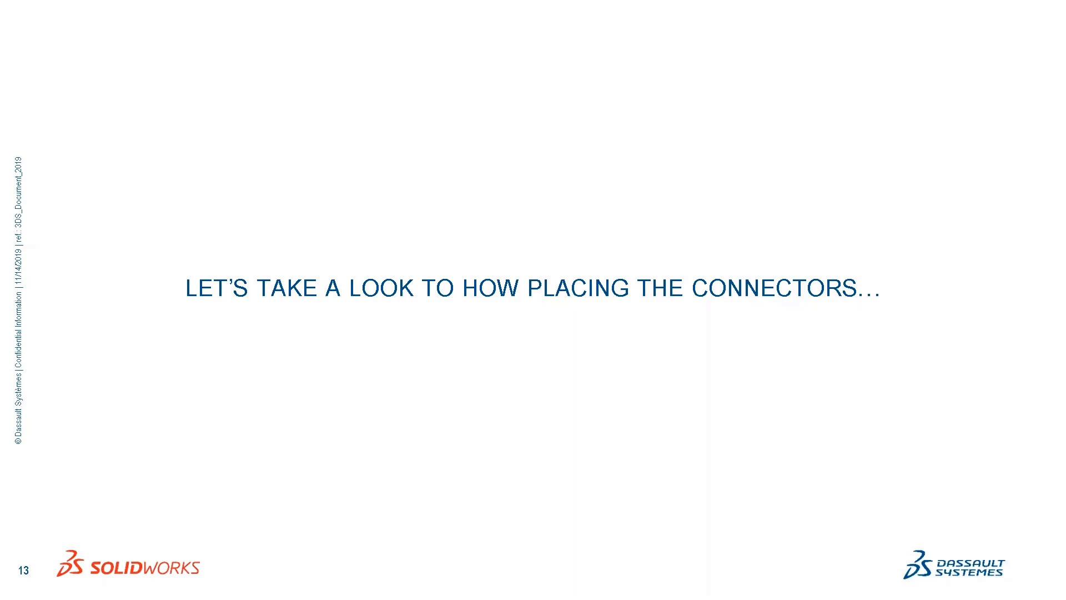
click(432, 278)
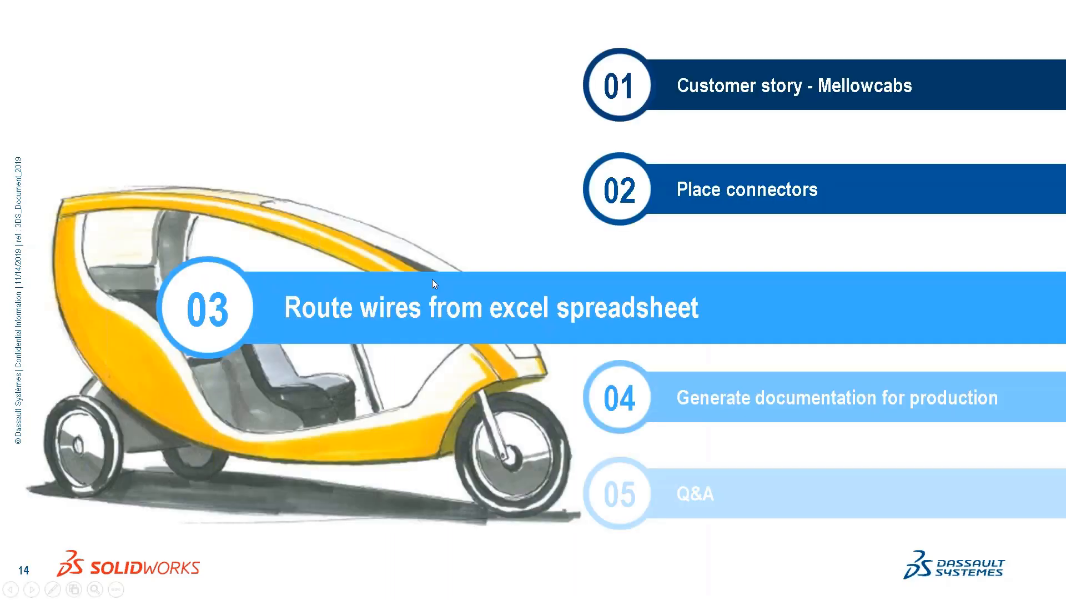
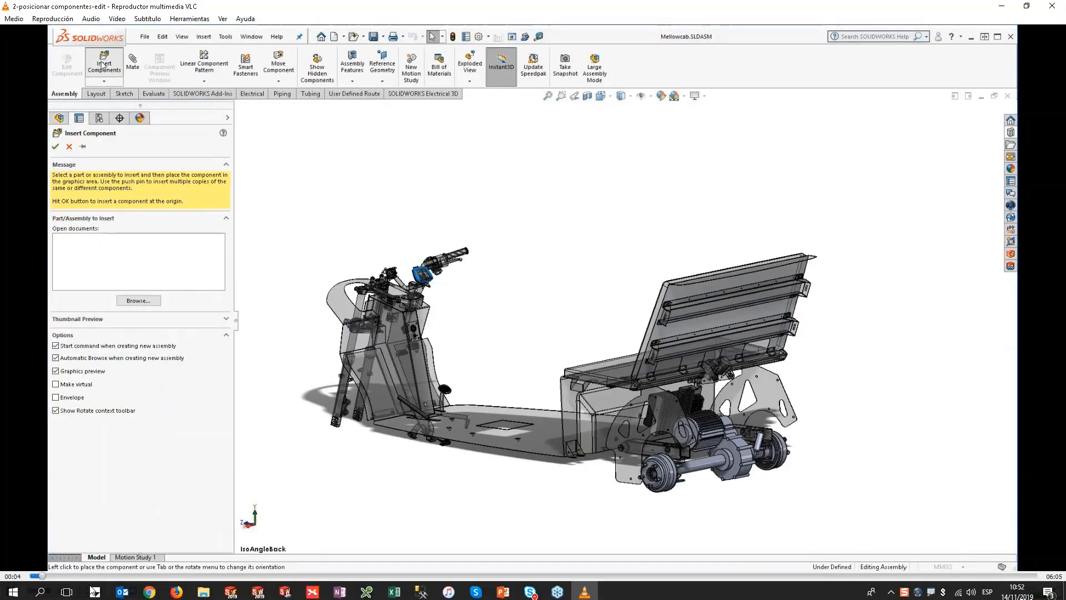
click(86, 591)
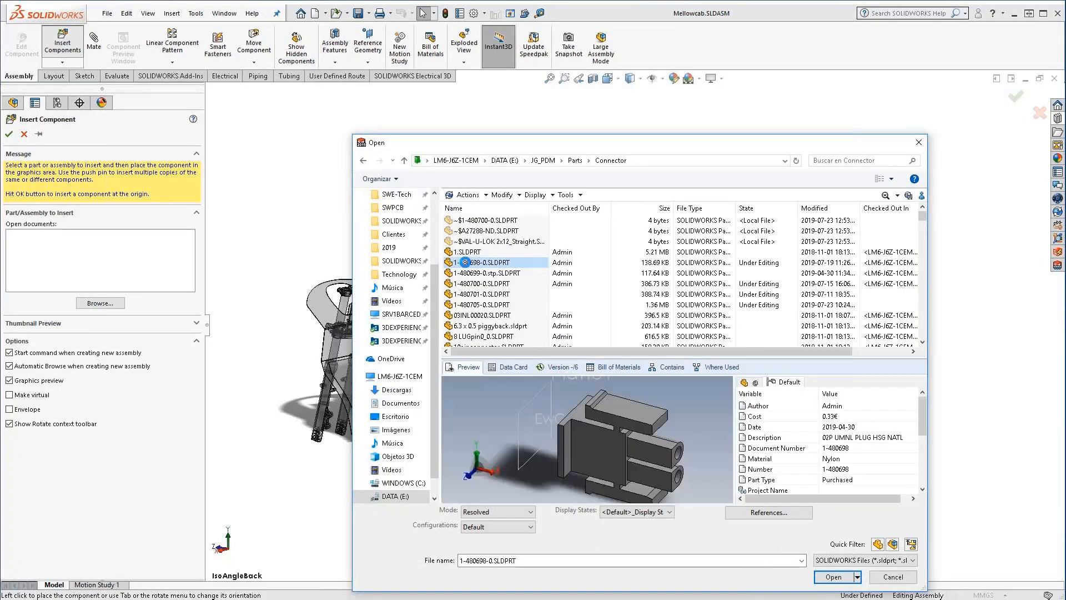
click(833, 577)
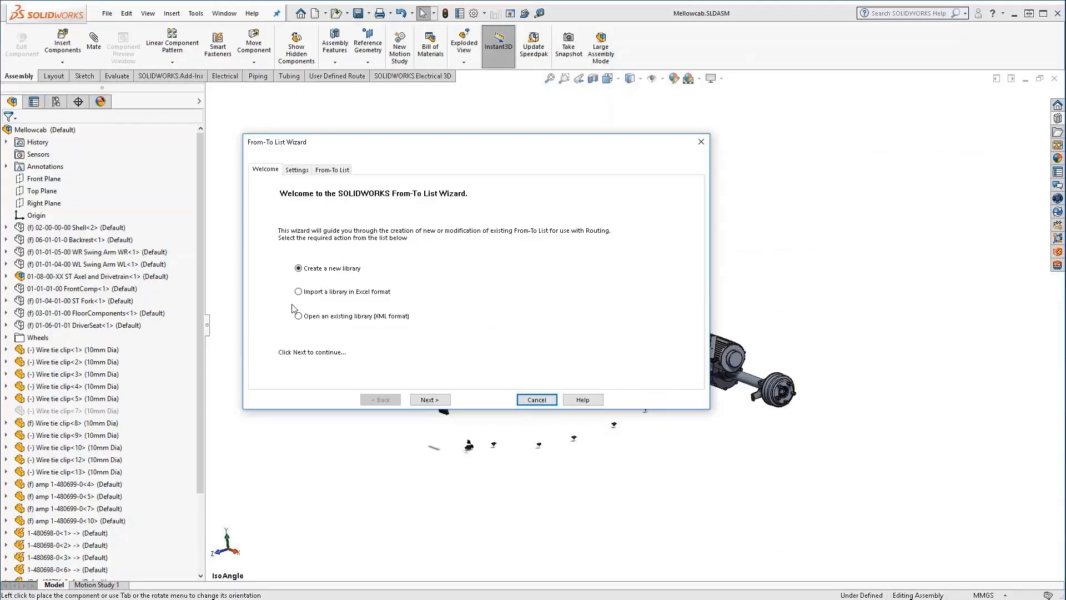
Step: Set the From-To List Wizard to import a library in Excel format and load from-to-list.xls from the mellowcabsM2 folder
click(300, 288)
click(423, 400)
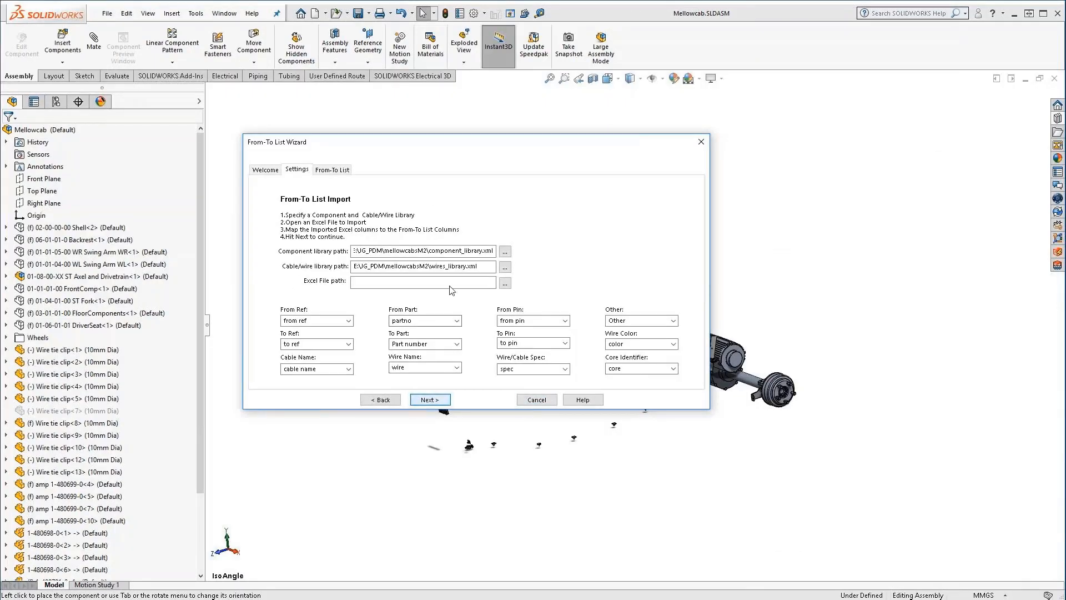
click(505, 283)
click(427, 216)
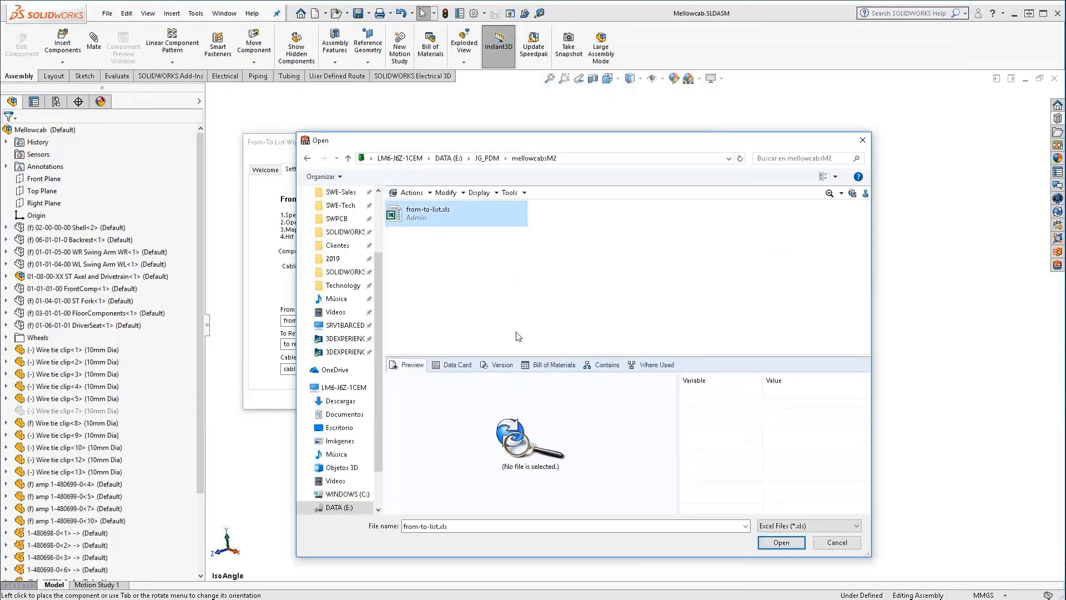
click(781, 542)
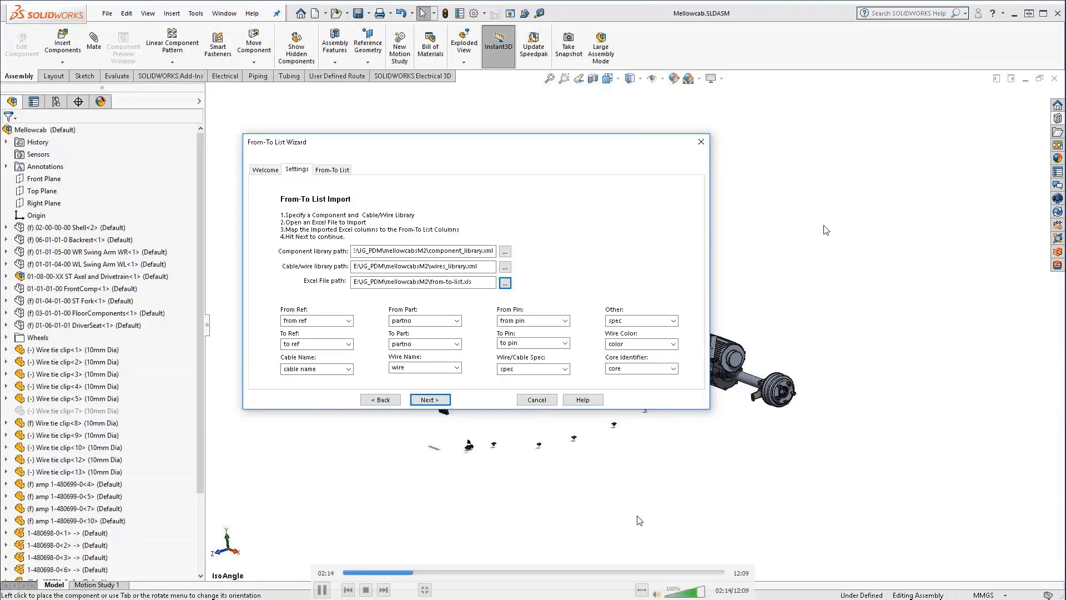
Step: Finish the From-To list import with Start Route enabled and agree to start placing the required components
click(428, 399)
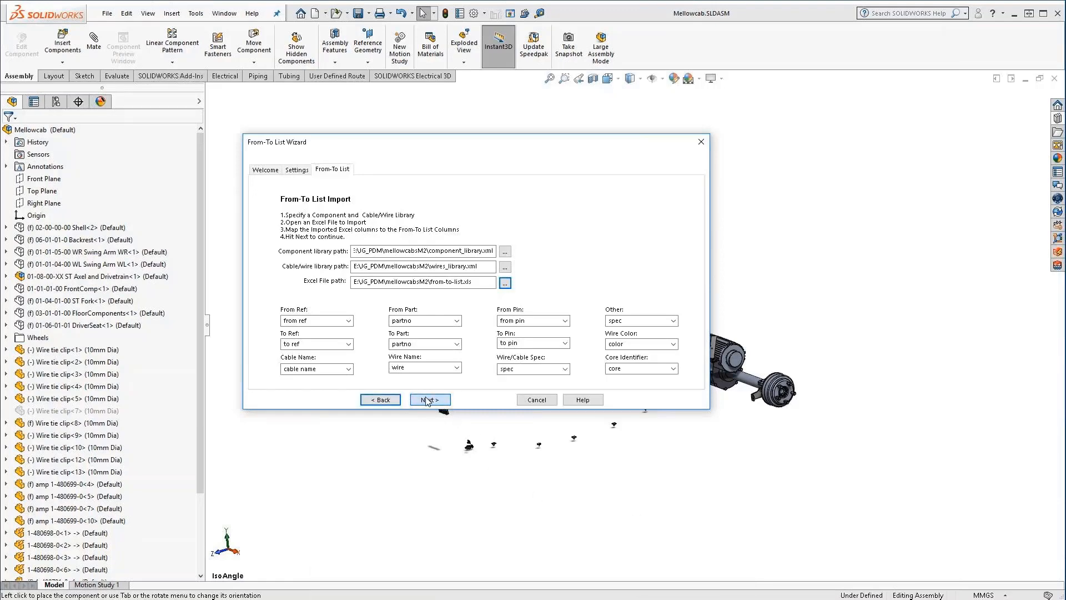
click(427, 400)
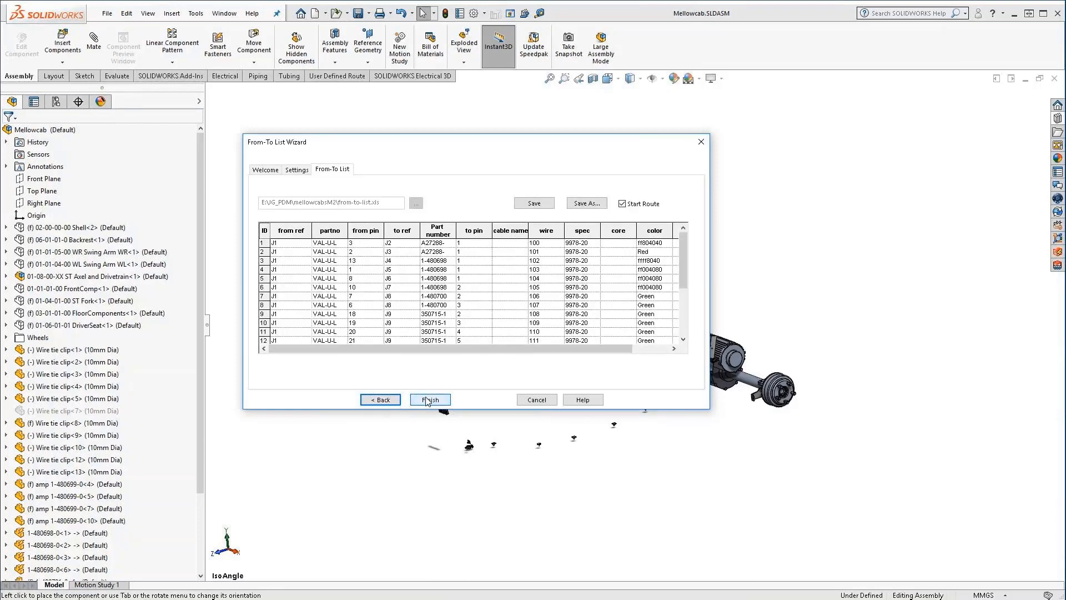
click(427, 400)
click(427, 399)
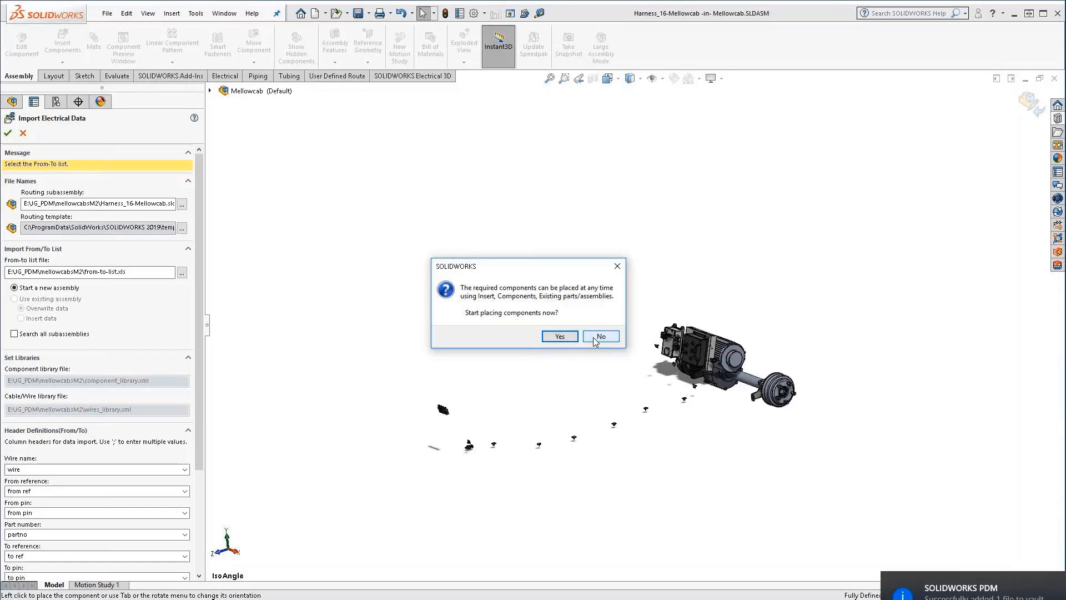
click(552, 336)
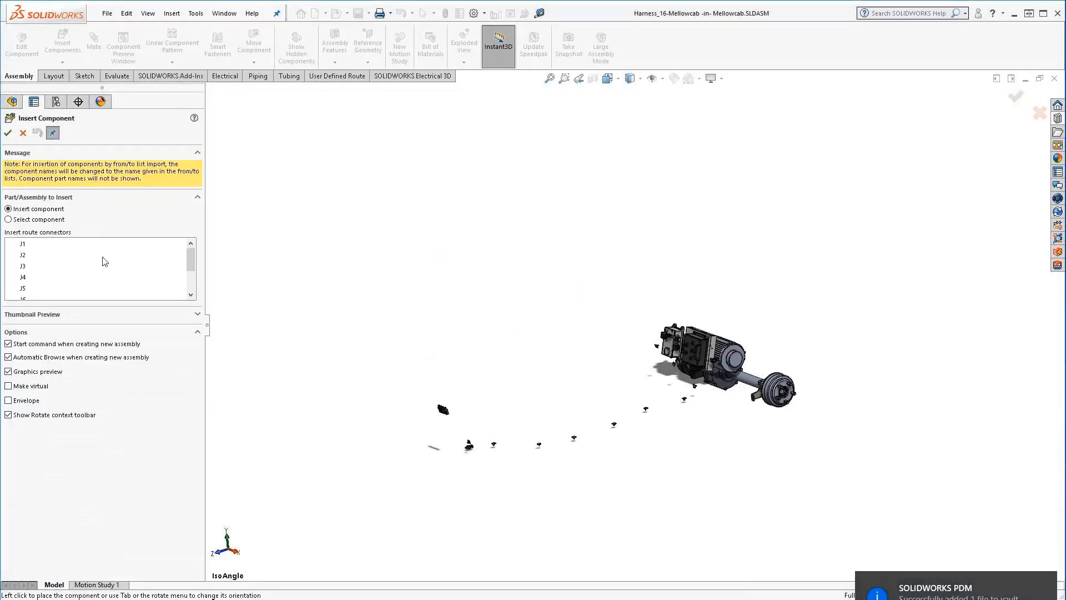
Step: Use existing components for the route connectors and assign J9 to the six-pin connector beside the motor
click(15, 220)
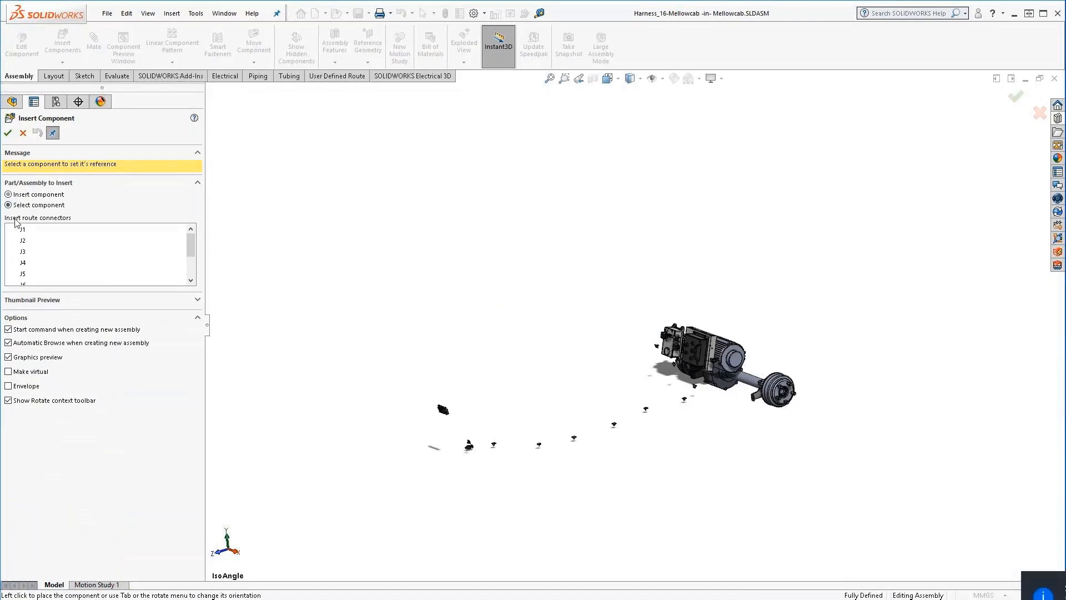
drag(189, 250, 190, 269)
click(60, 275)
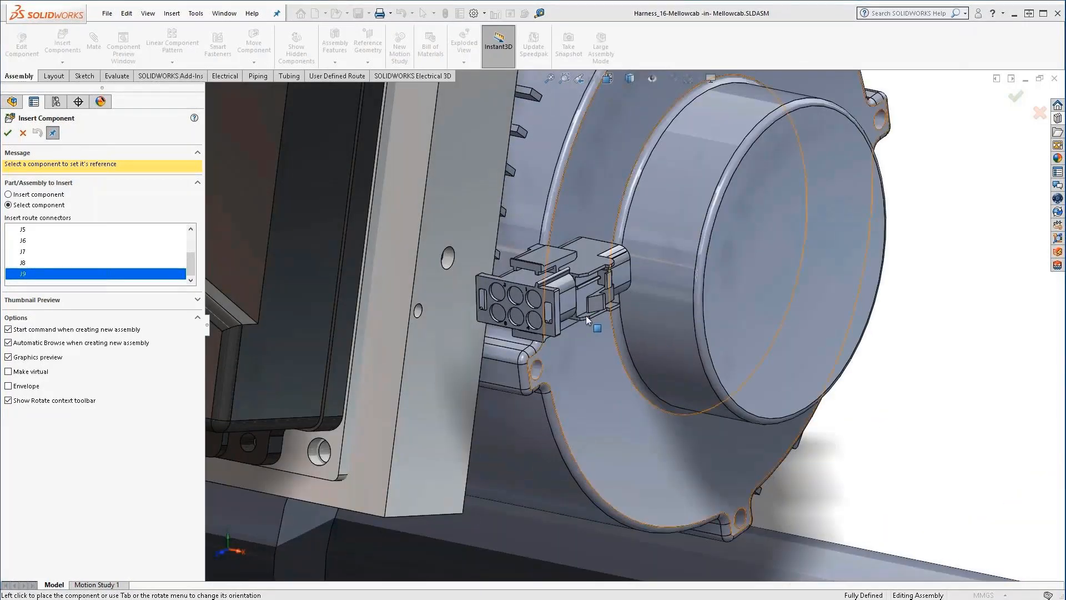
click(548, 300)
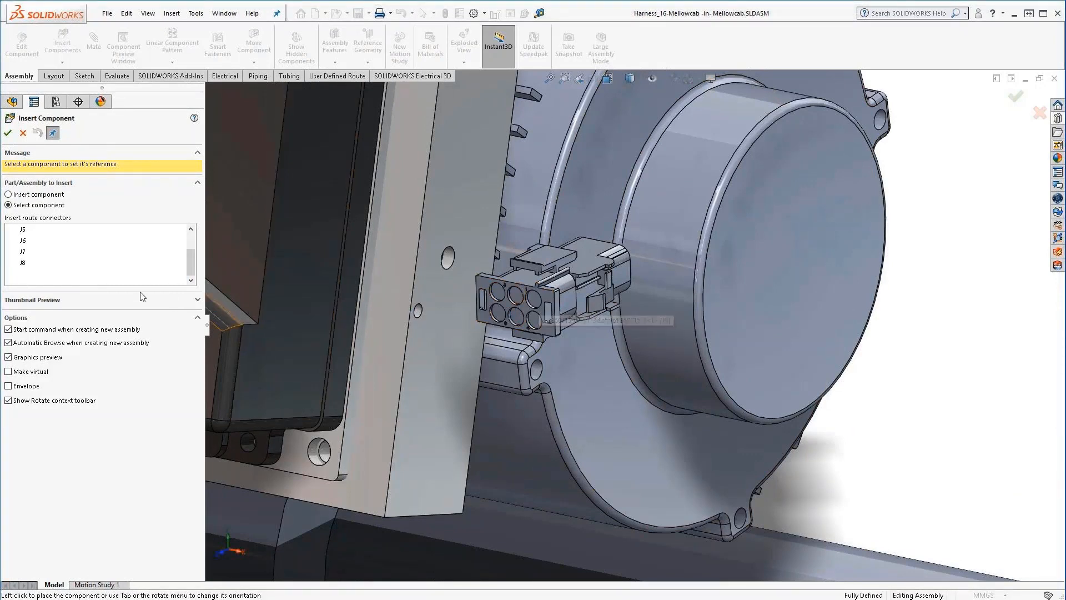
Step: Assign the reference J8 to the three-pin connector shown in the bottom connector view
click(51, 264)
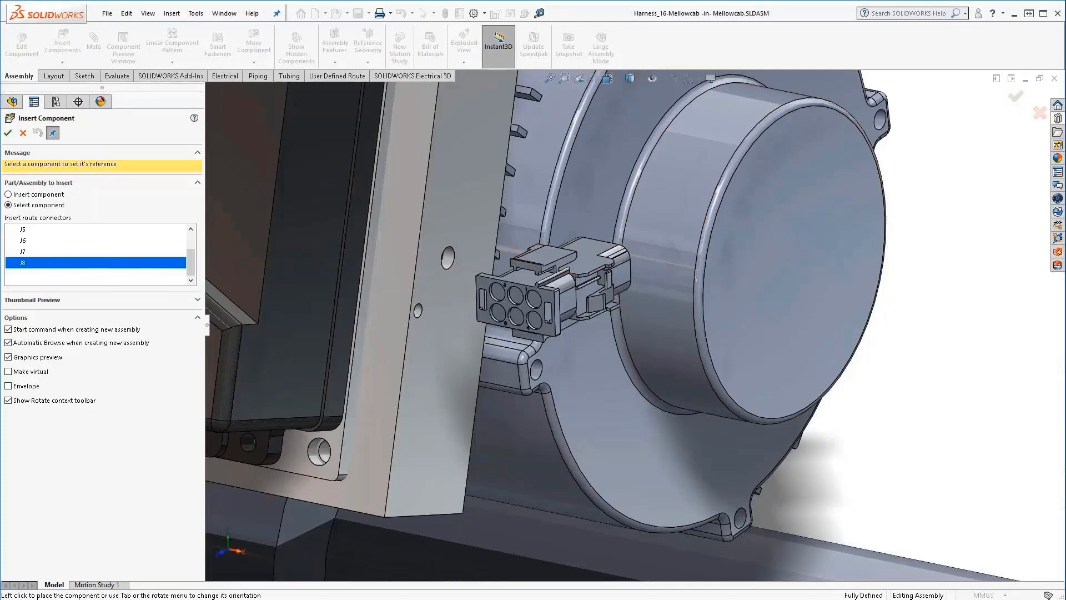
scroll(735, 358, up, 10)
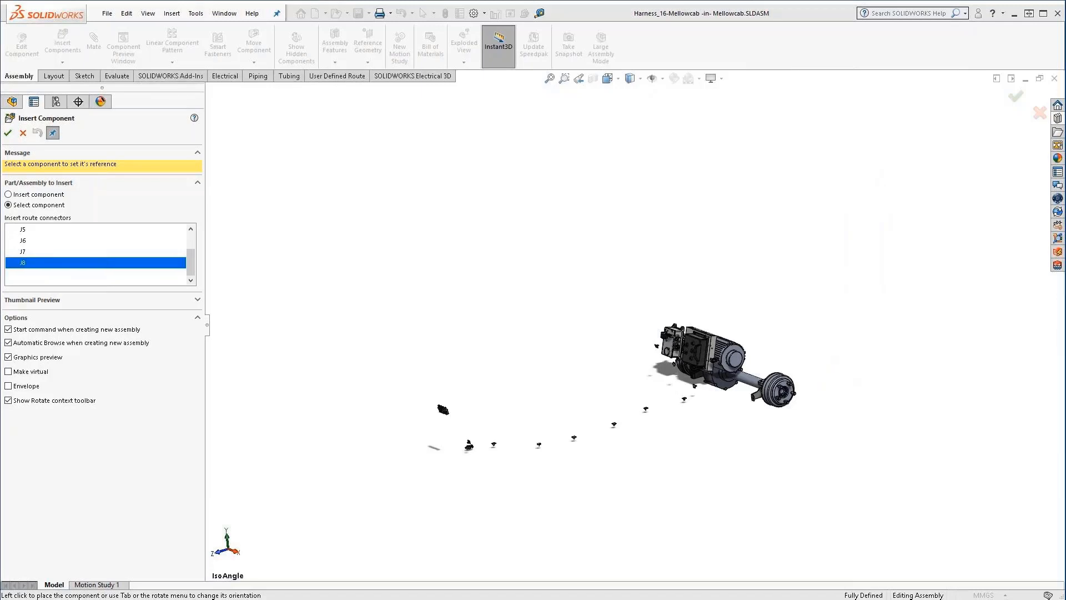
key(space)
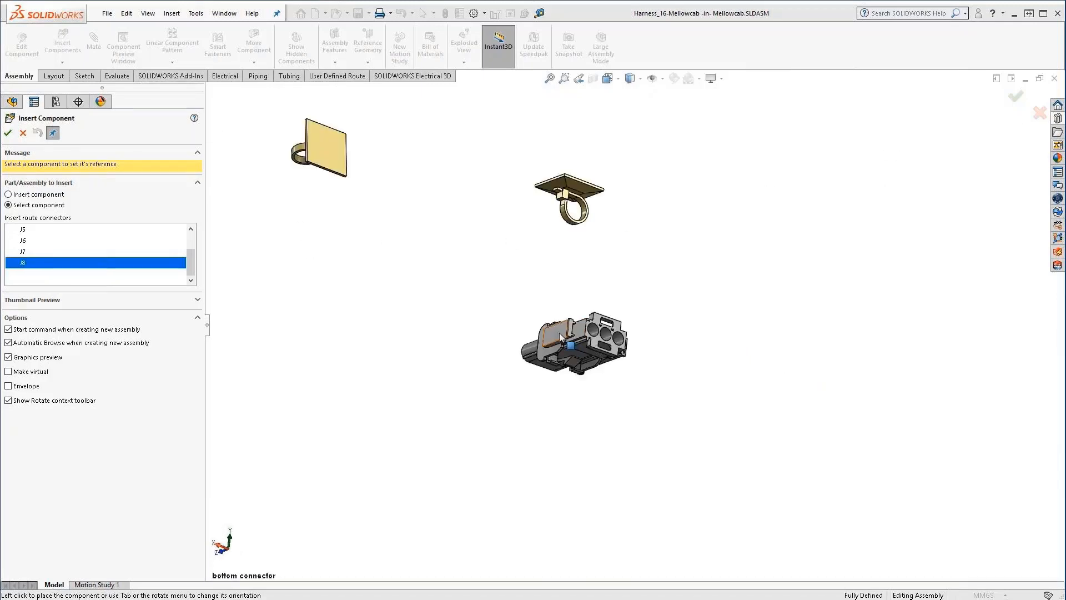
click(595, 341)
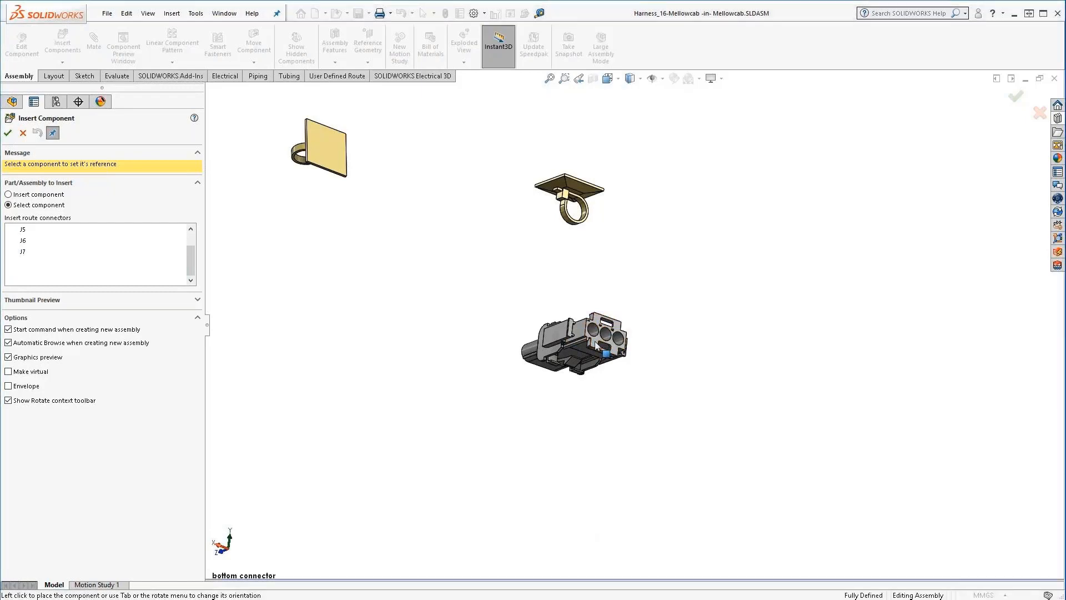
Step: Assign J7, J6, J5 and J4, from left to right, to the four connectors in the front connectors view
click(27, 253)
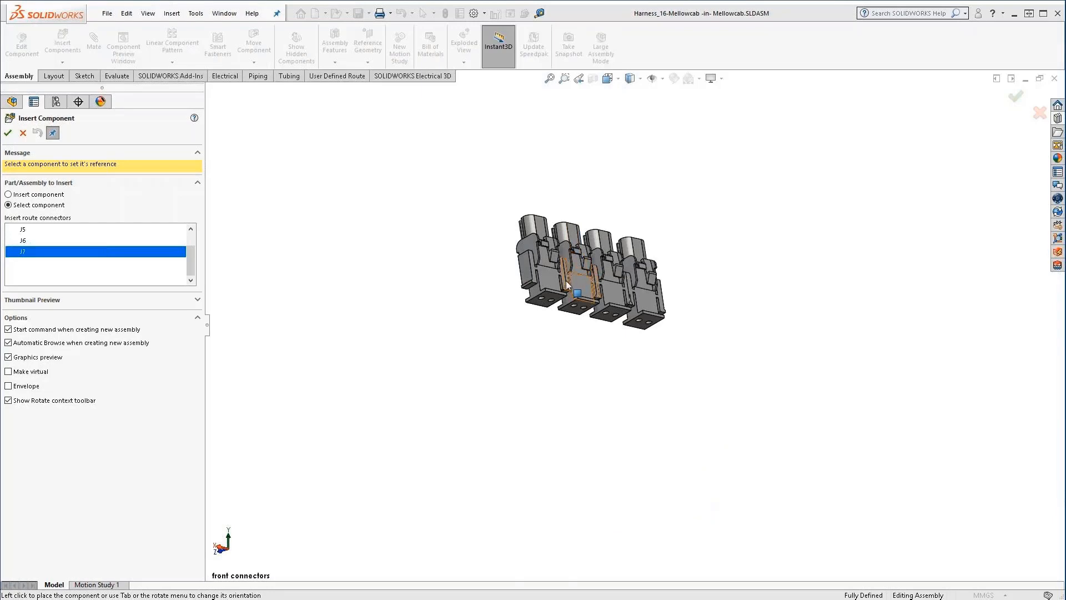
click(555, 285)
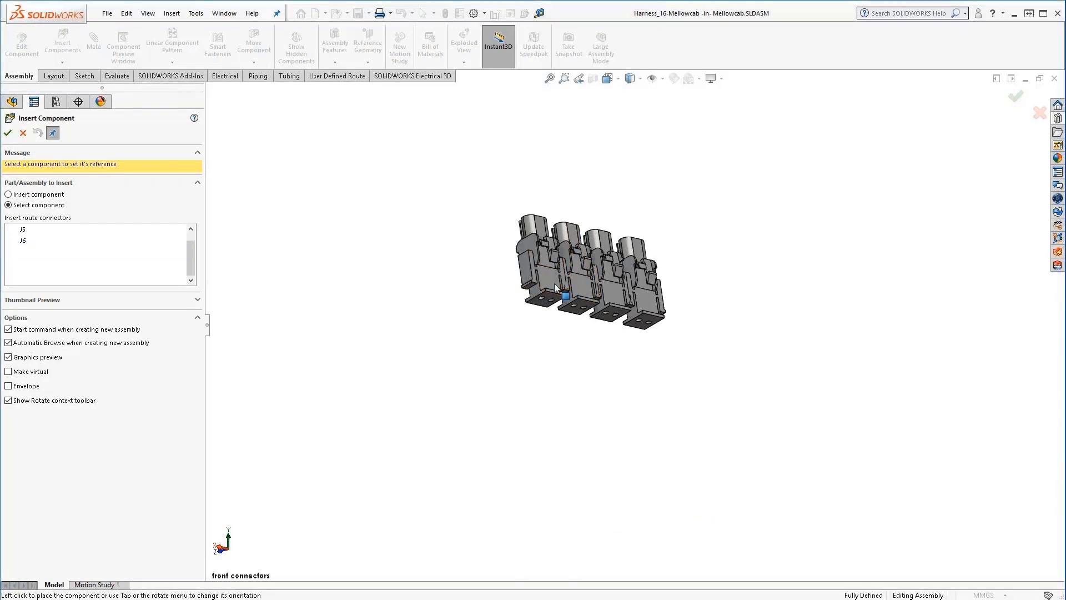
click(580, 284)
click(611, 292)
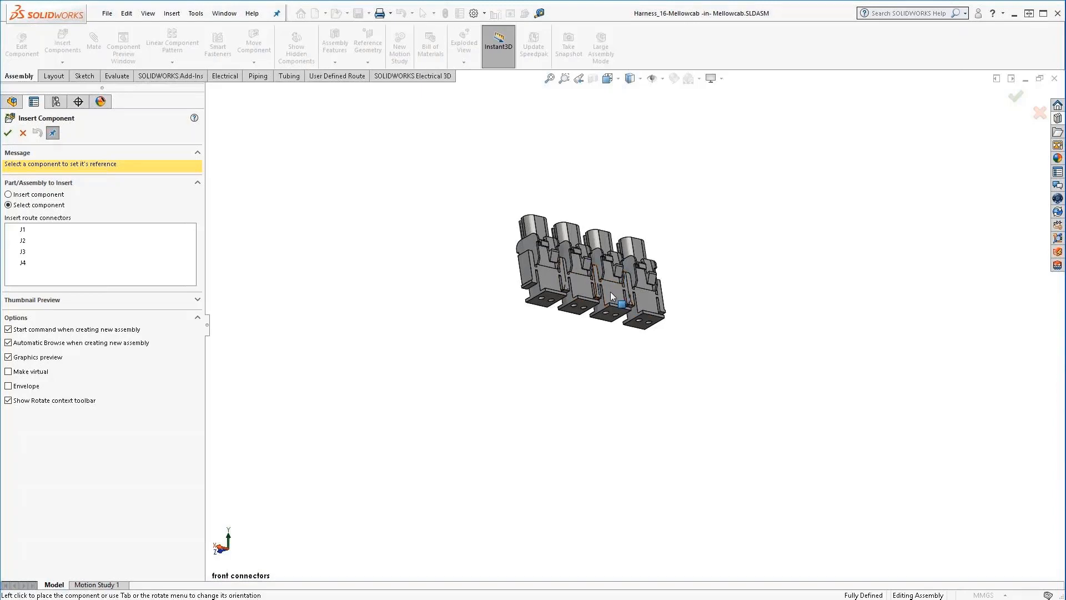
click(641, 300)
Step: In the controller connector view, assign J3 to the upper ring terminal, J2 to the lower one and J1 to the controller's VAL-U-LOK connector
key(ctrl+shift+z)
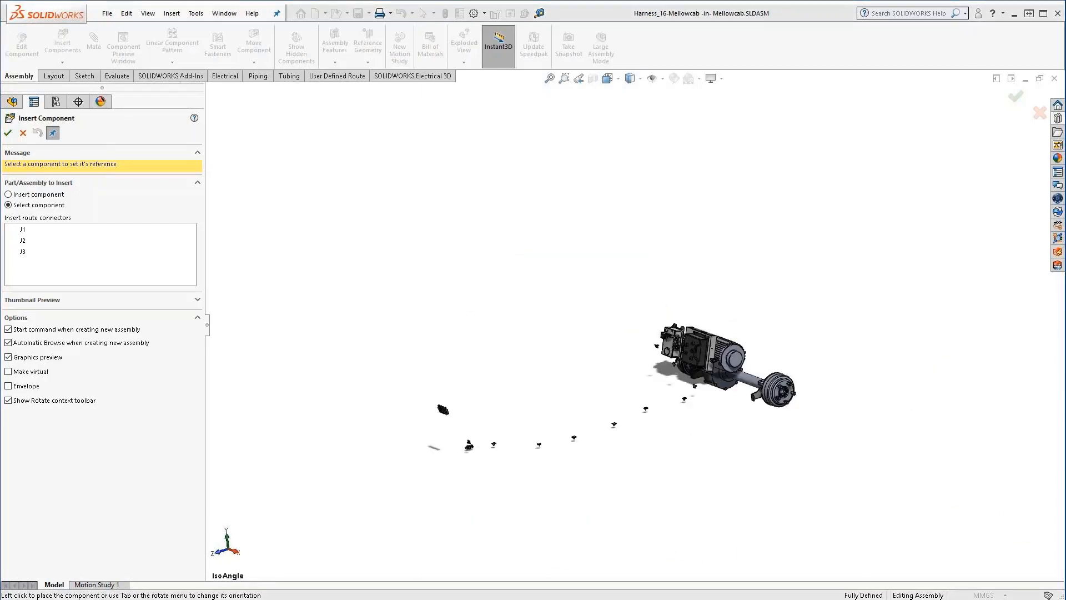
key(ctrl+shift+z)
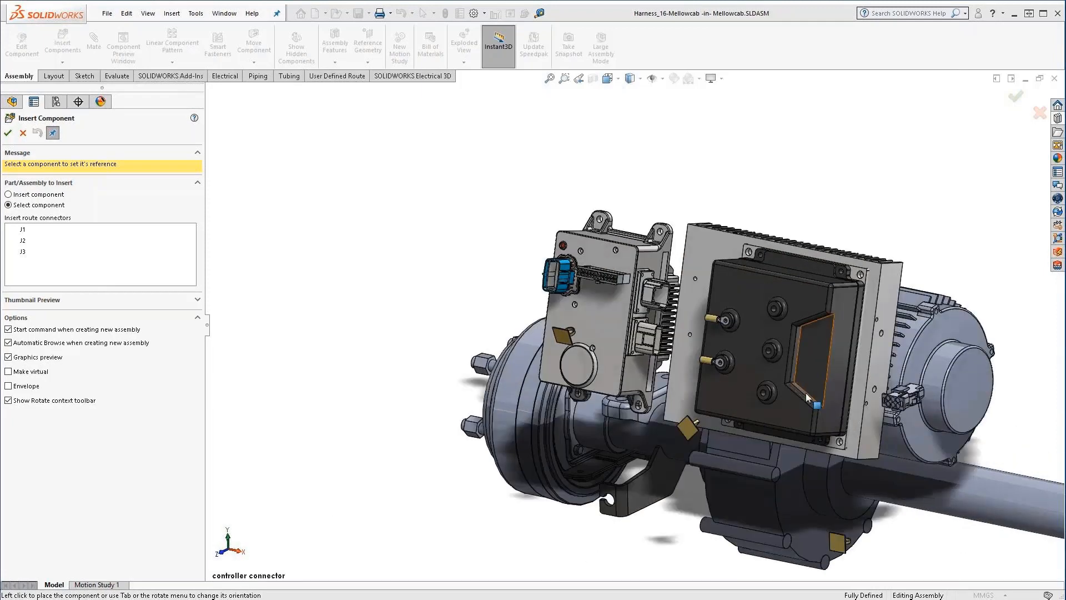
click(713, 318)
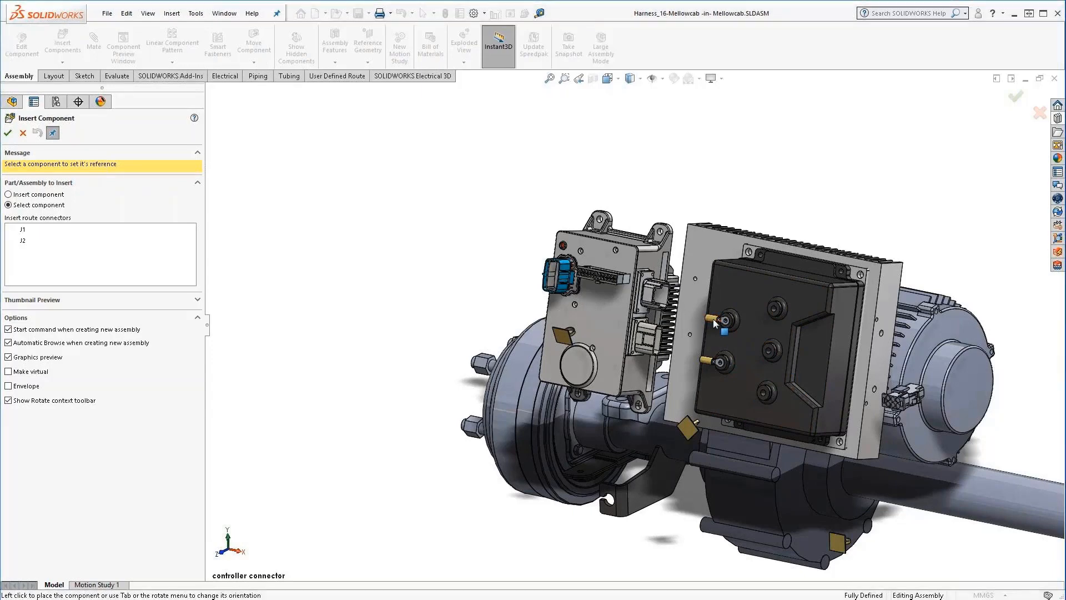
click(713, 364)
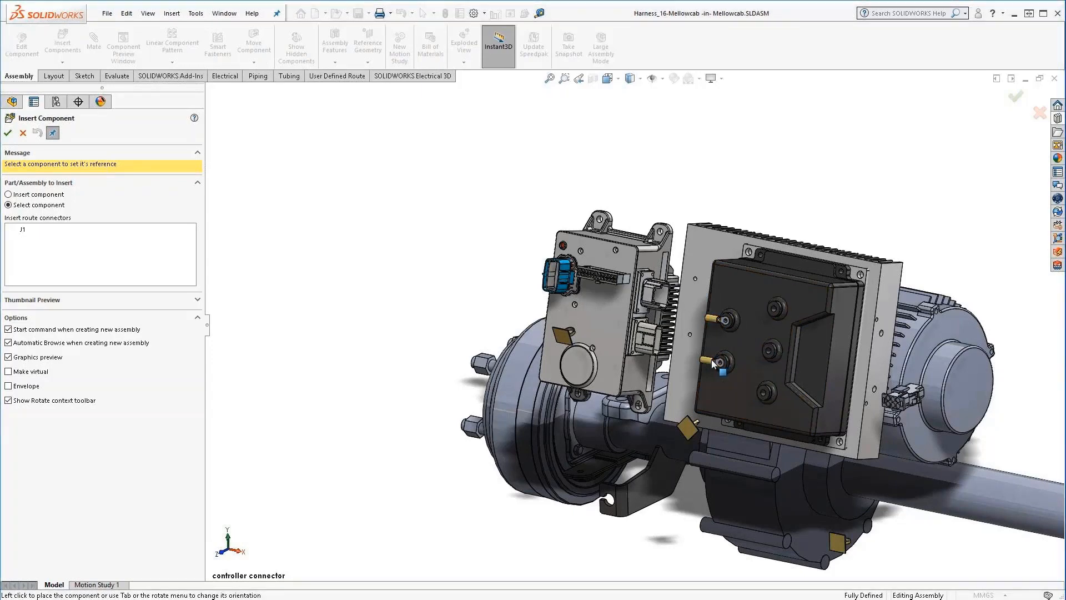
click(626, 281)
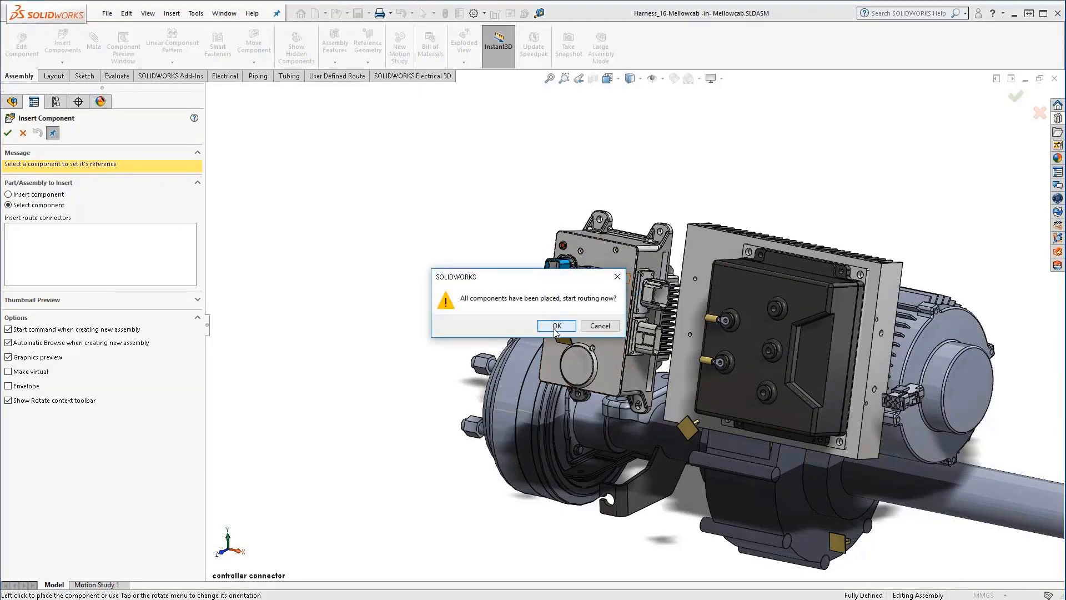
Step: Start routing and accept the default route properties with the Cable/Wire sub-type and automatic fillets
click(556, 326)
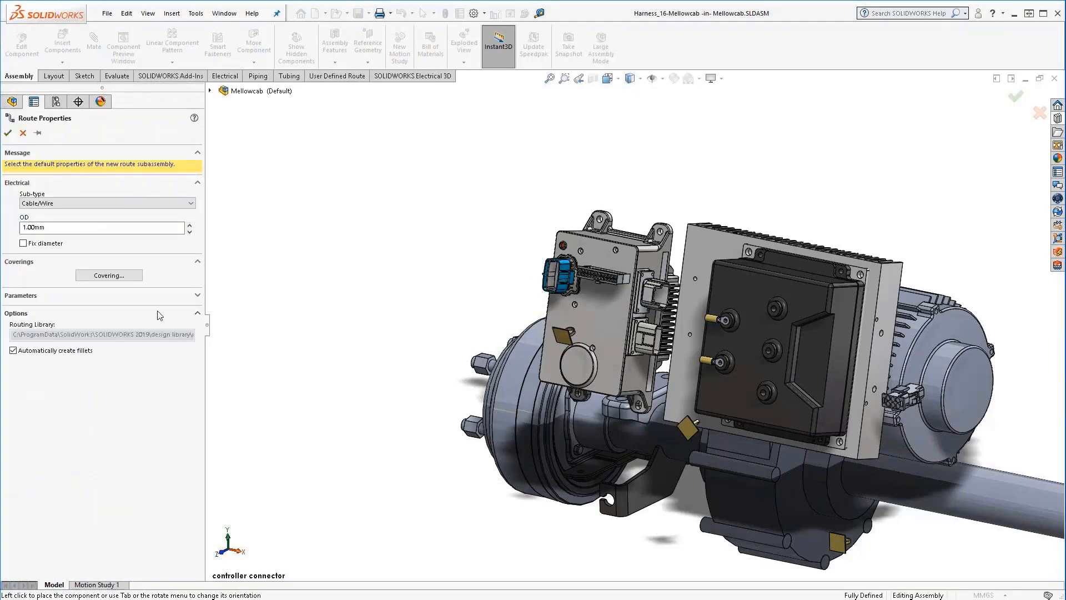
click(7, 133)
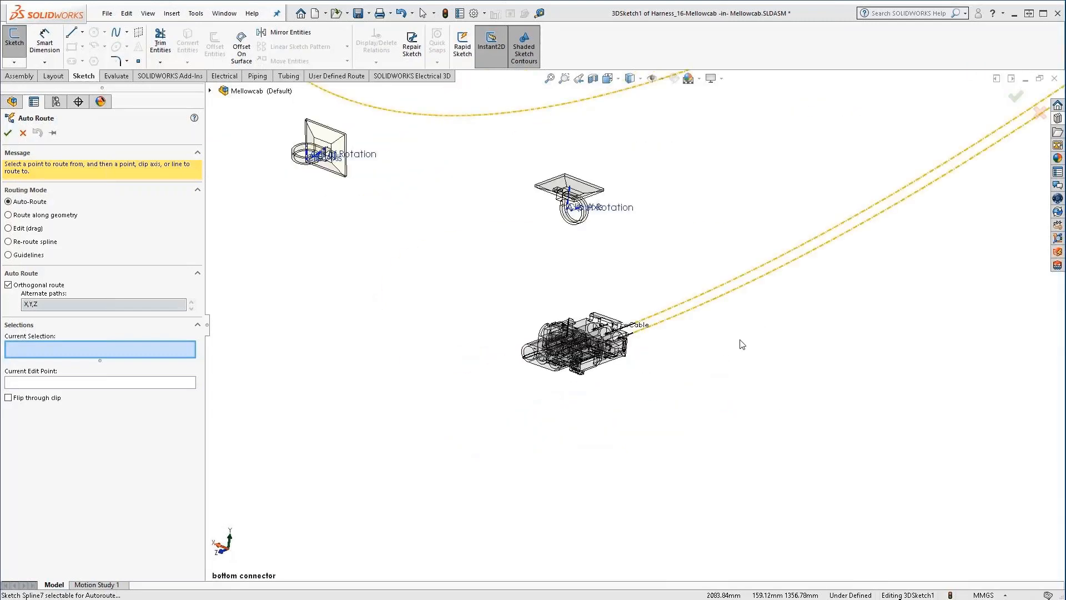
Step: Switch Auto Route to Guidelines mode and merge the two guidelines leaving the bottom connector into a route
click(9, 255)
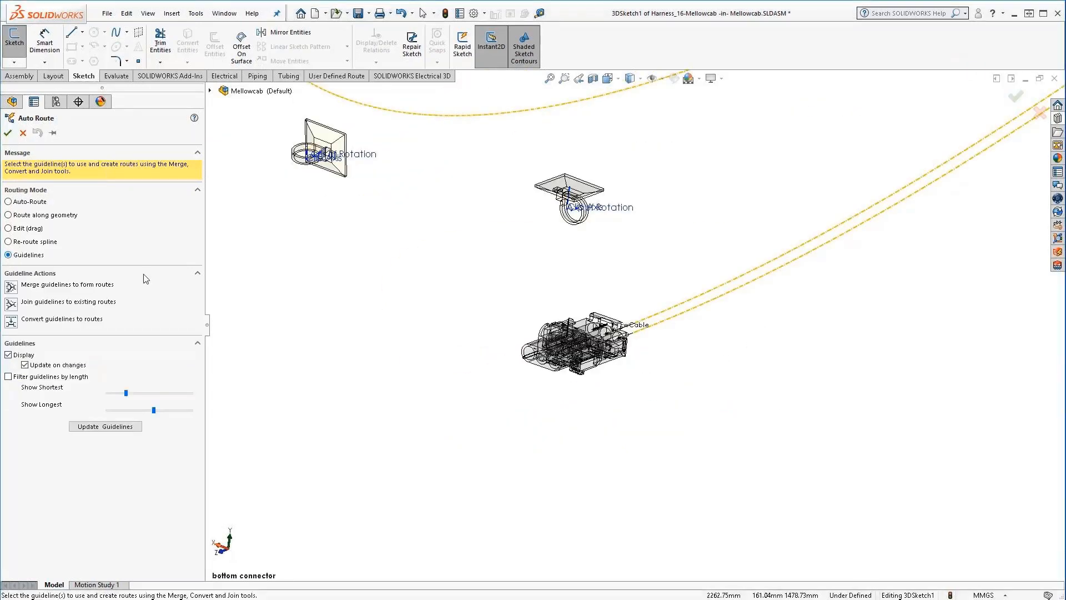
drag(779, 368, 627, 245)
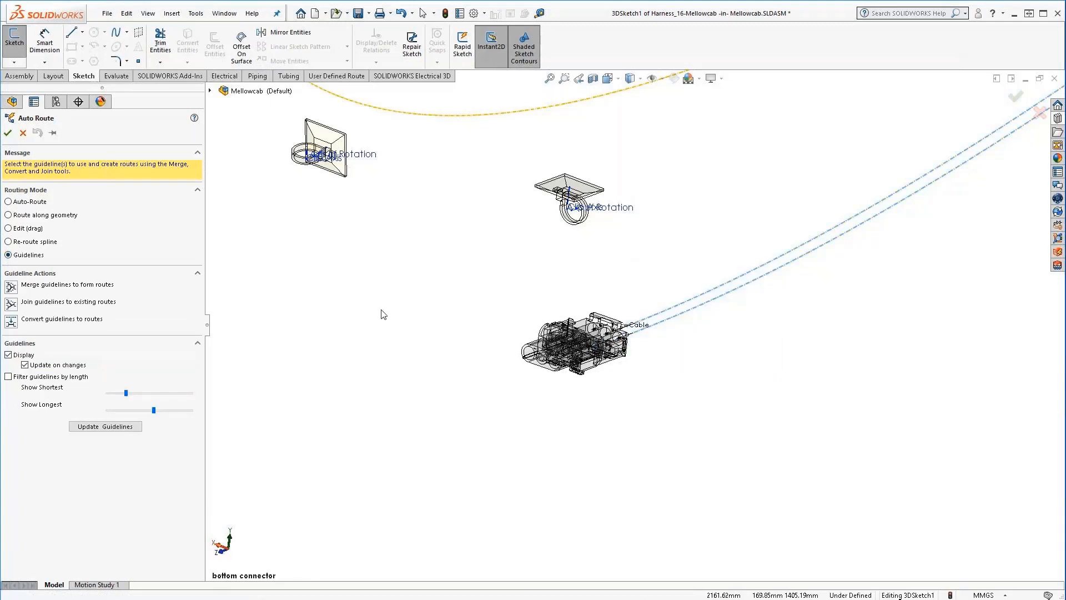
click(11, 288)
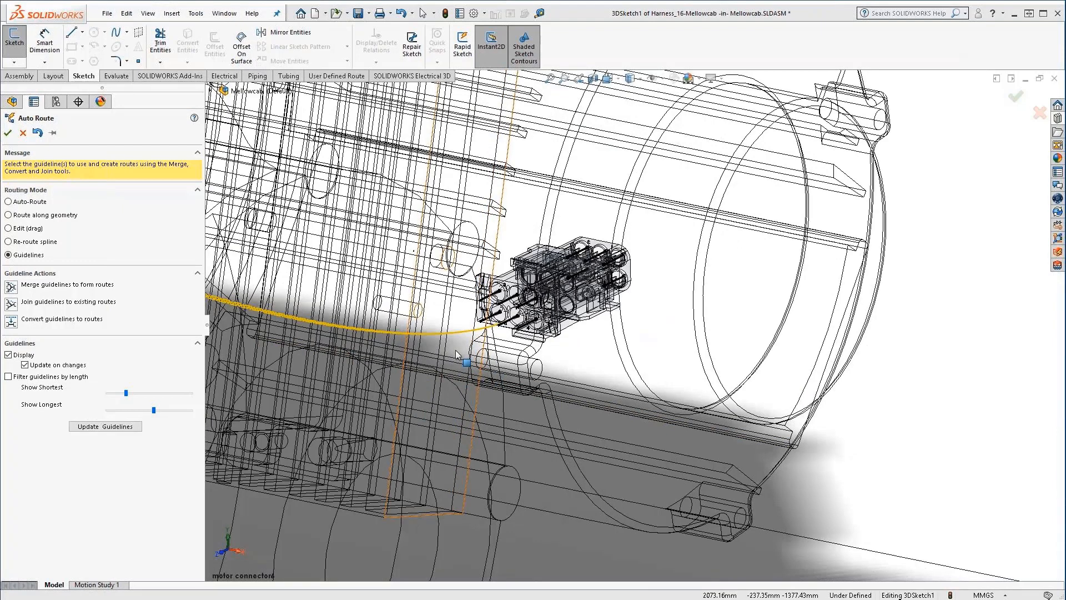
Step: Convert the guideline running to the motor connector into a route and finish editing the harness route
click(422, 332)
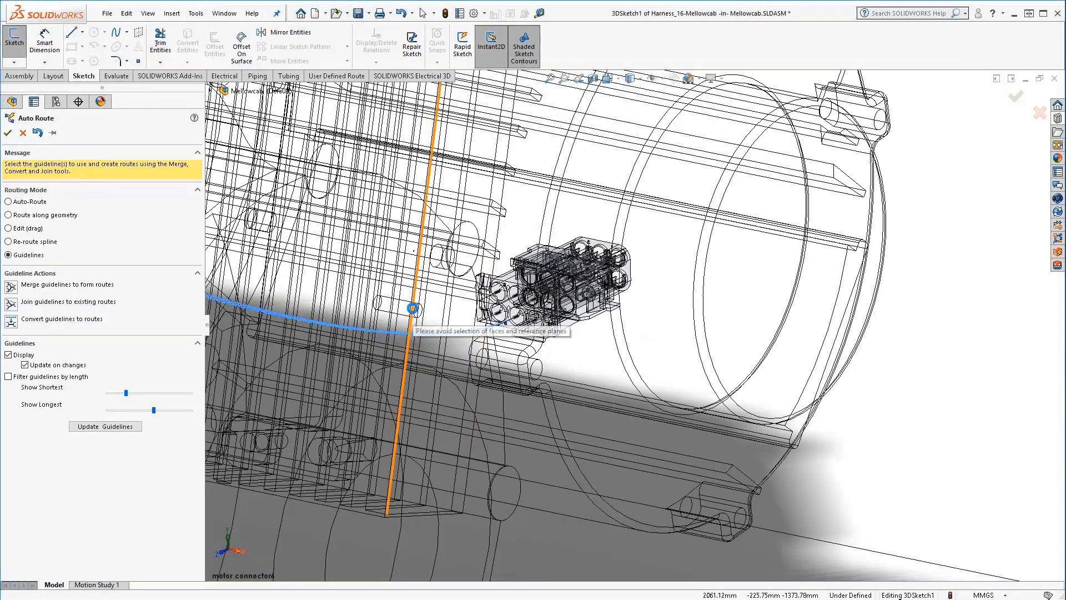
click(11, 322)
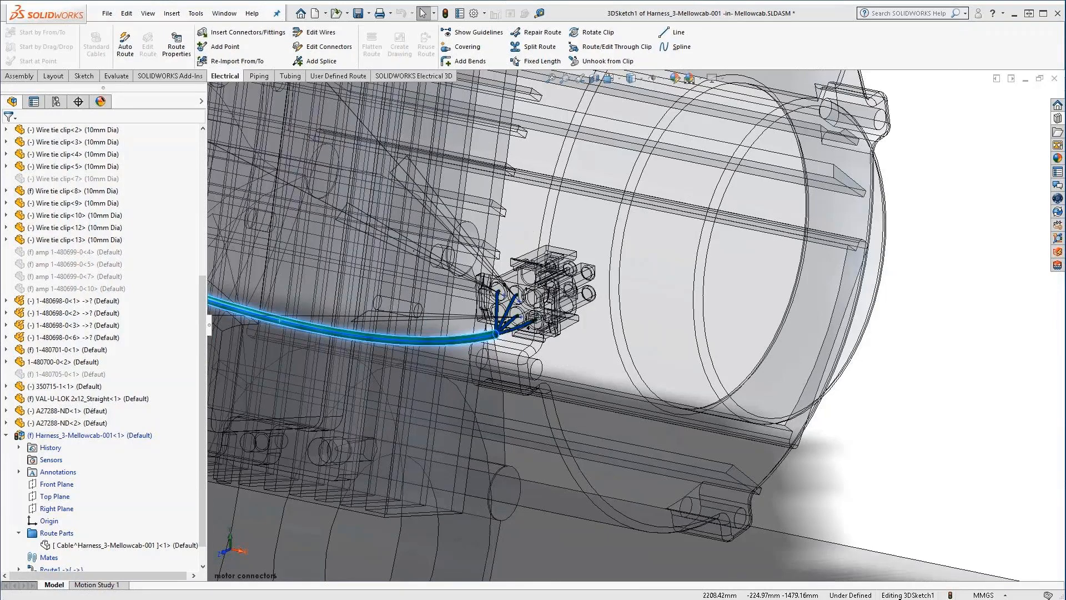
key(ctrl+shift+z)
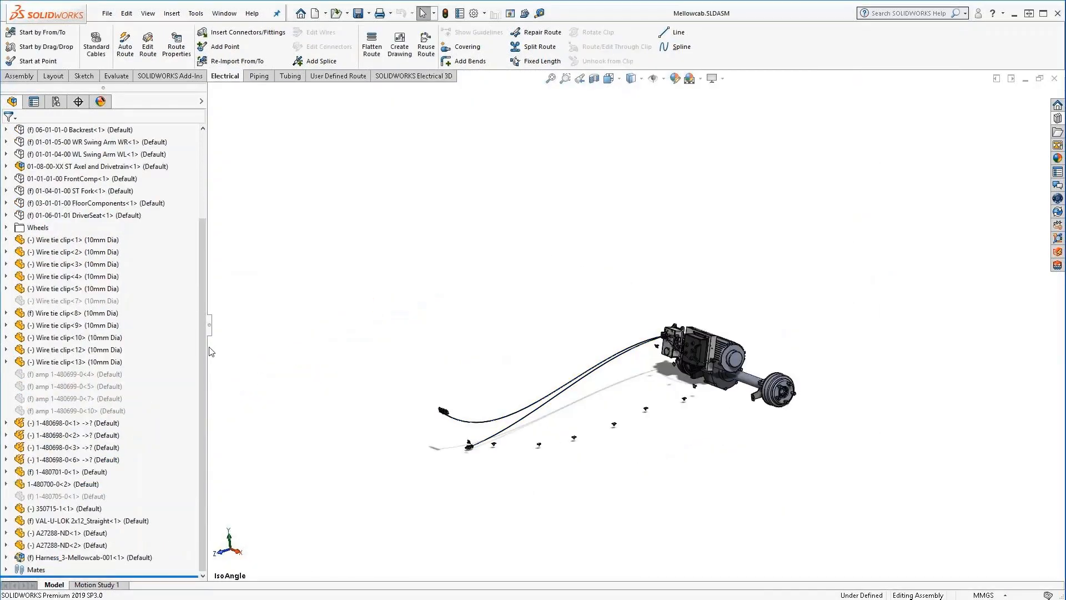
Step: Reopen the harness route for editing and route the bottom connector's cable through the clip axis of Wire tie clip<1>
scroll(202, 327, up, 3)
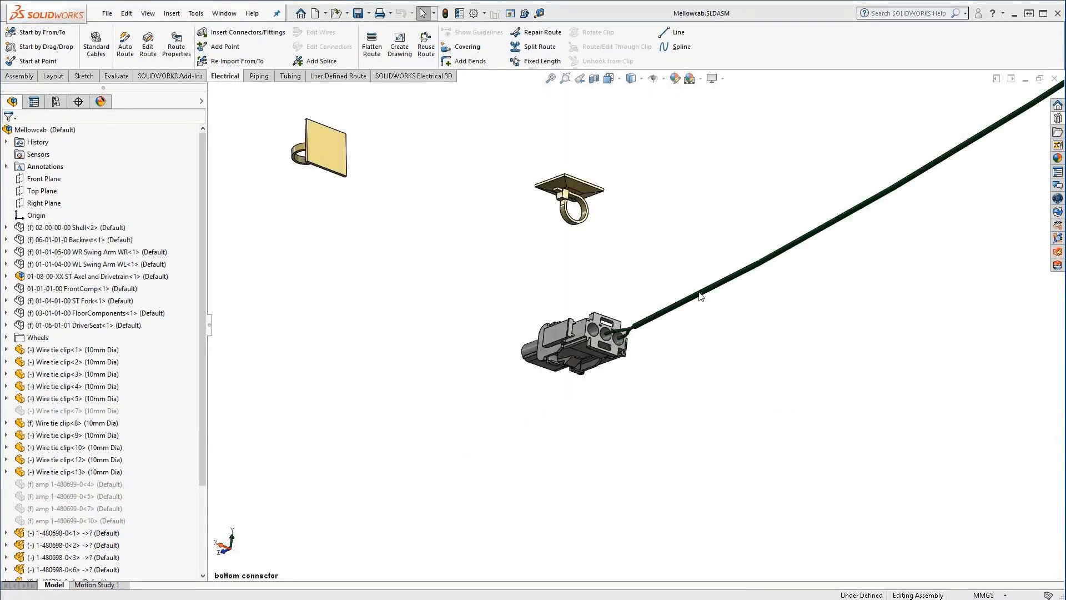
right_click(683, 308)
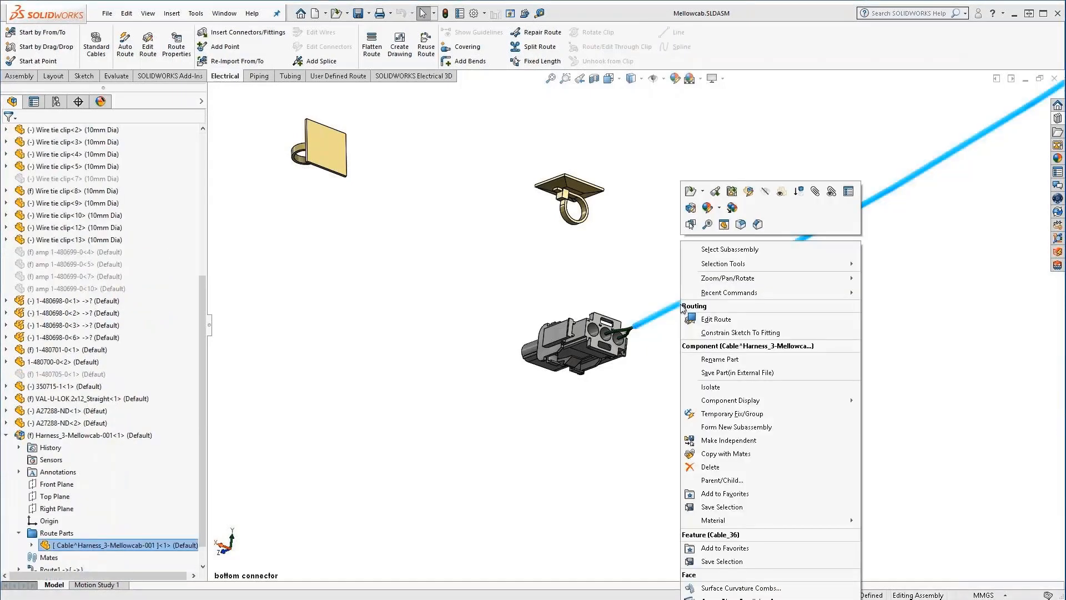
click(706, 325)
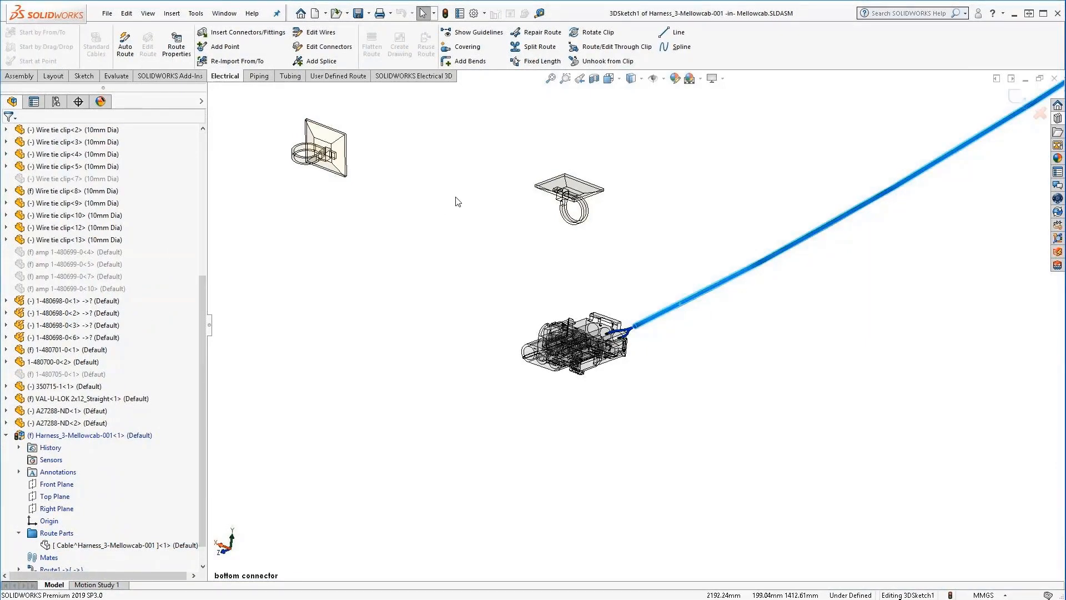
click(611, 48)
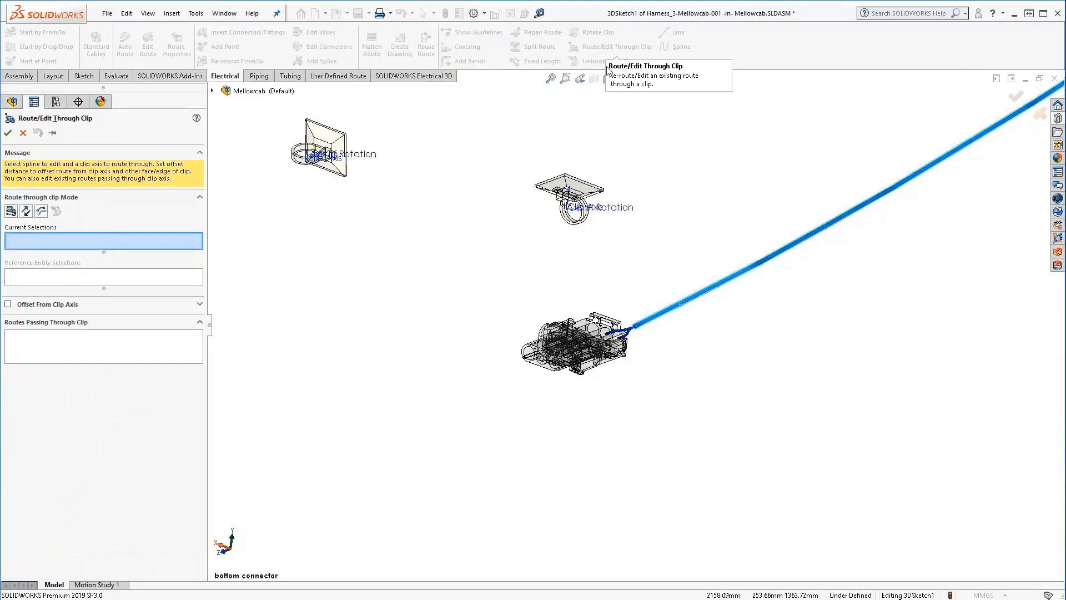
click(674, 311)
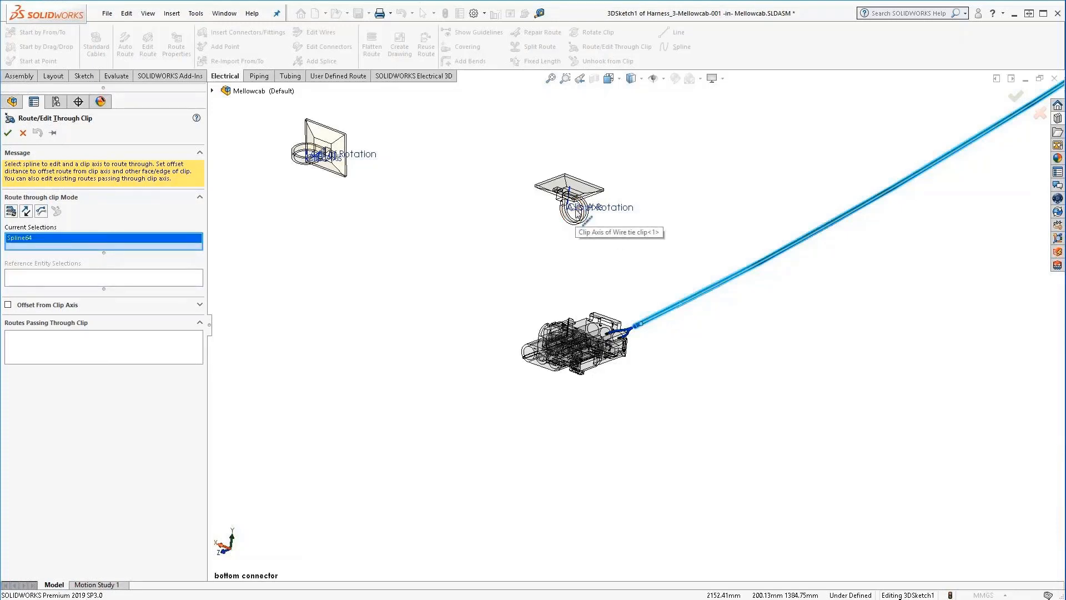
middle_drag(562, 248, 568, 177)
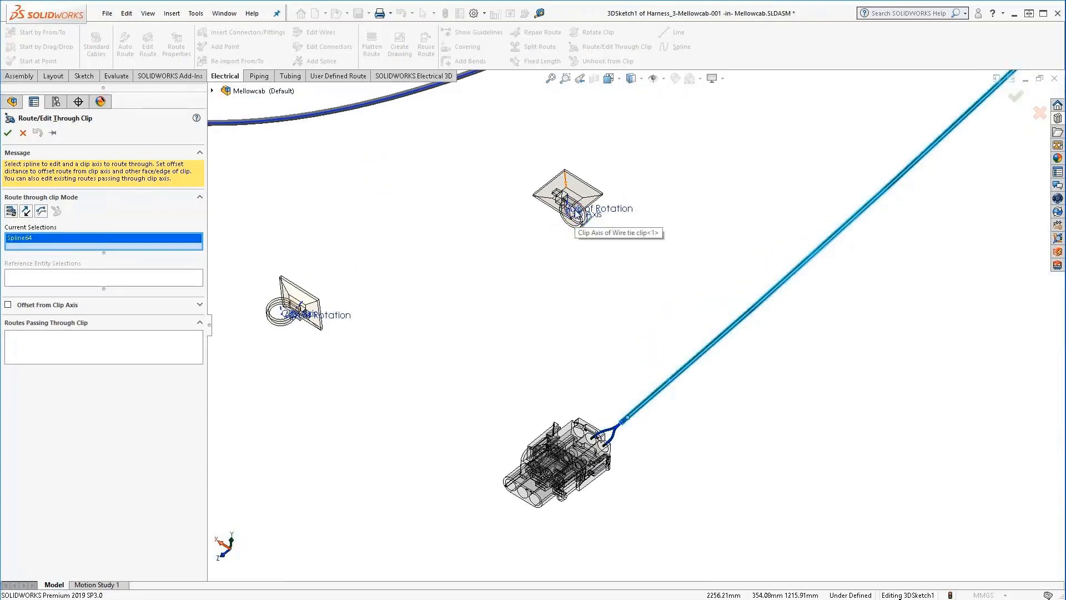
click(578, 220)
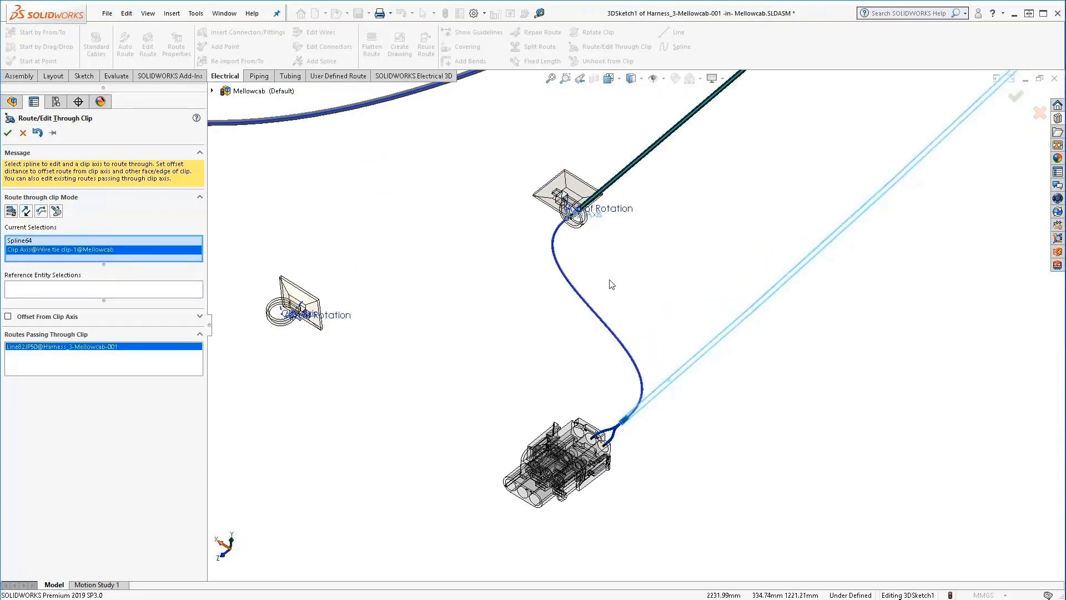
Step: Route the bottom connector's cable onward through the clip axes of Wire tie clip<2> and Wire tie clip<13>
scroll(611, 282, up, 6)
scroll(725, 243, up, 2)
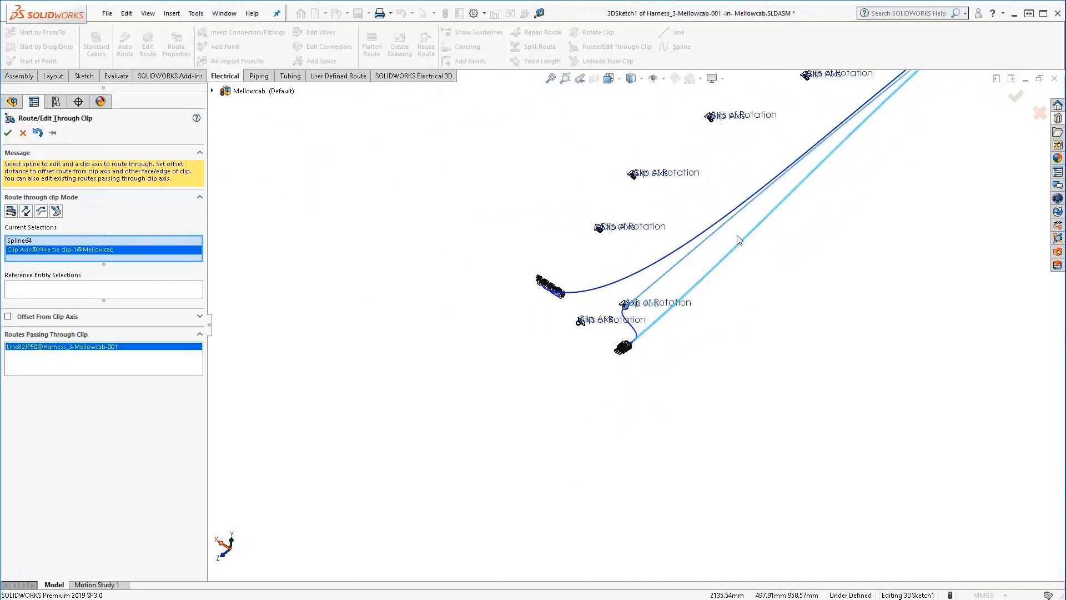
right_click(728, 234)
click(649, 289)
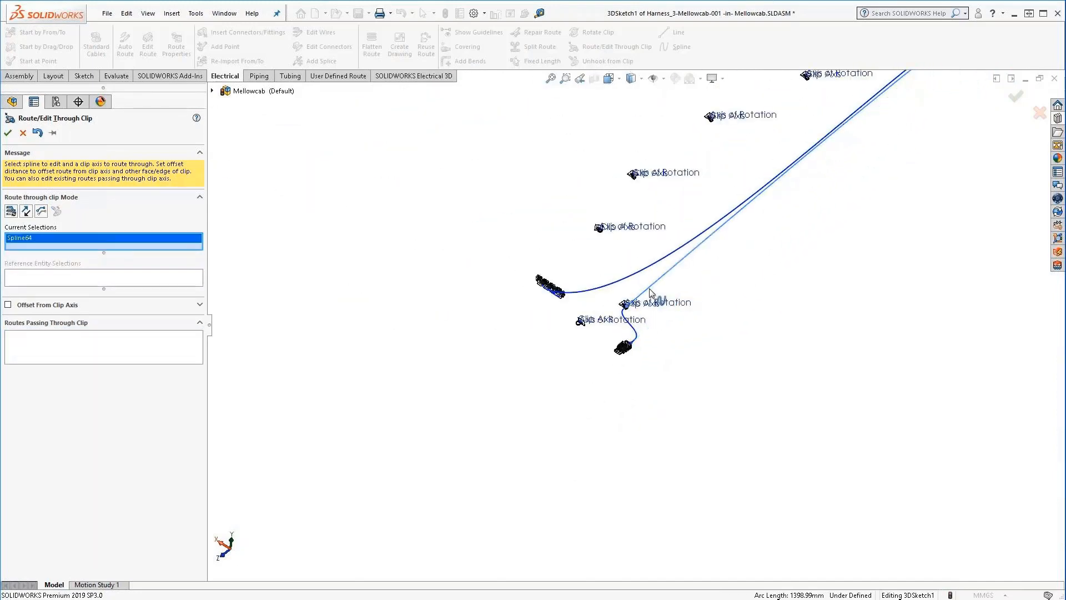
click(600, 229)
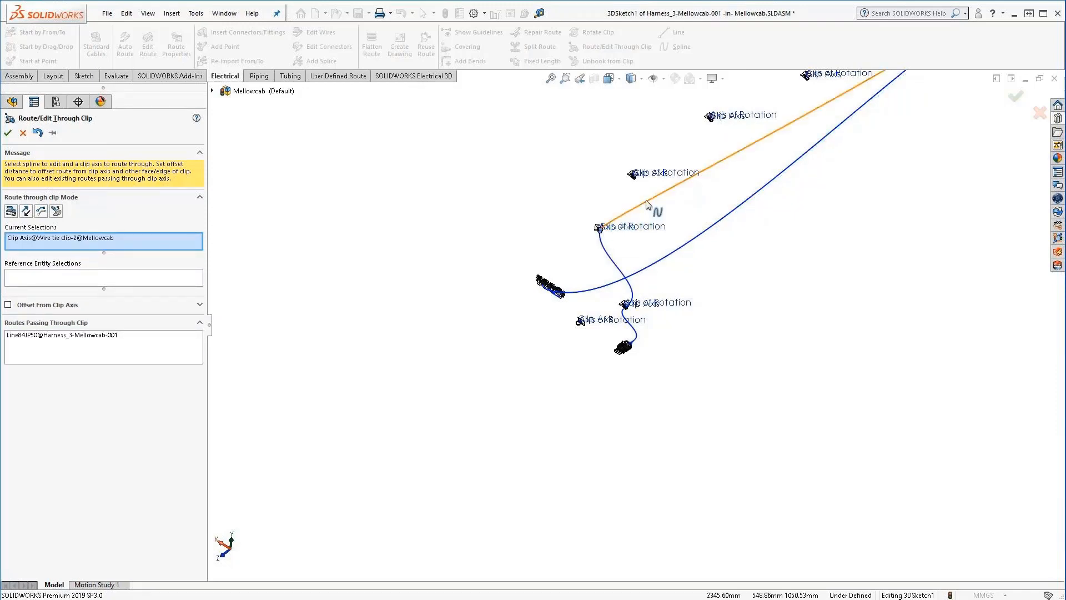
click(129, 242)
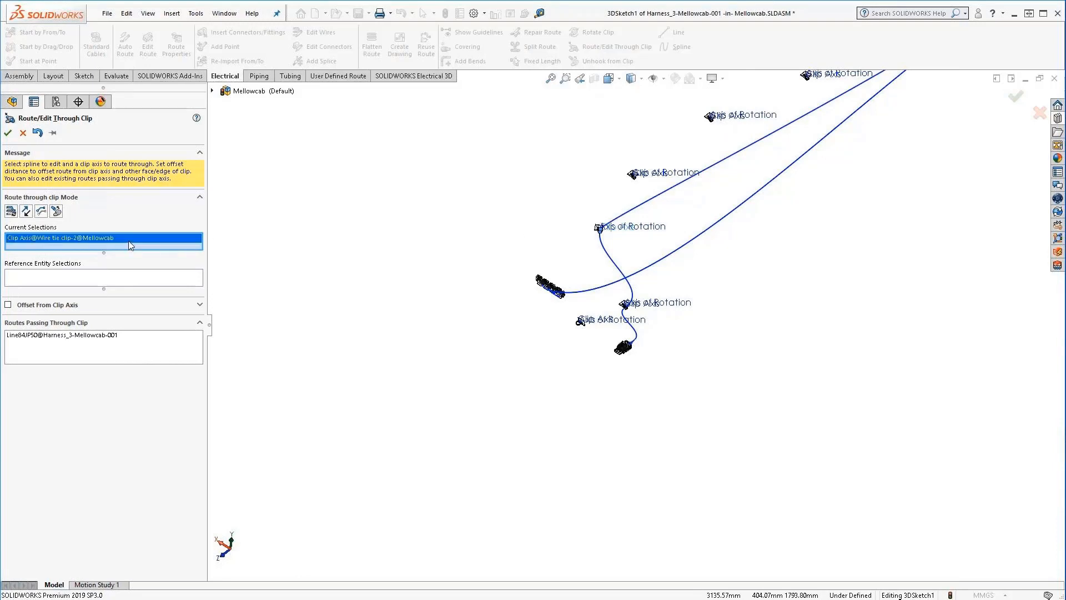
key(Delete)
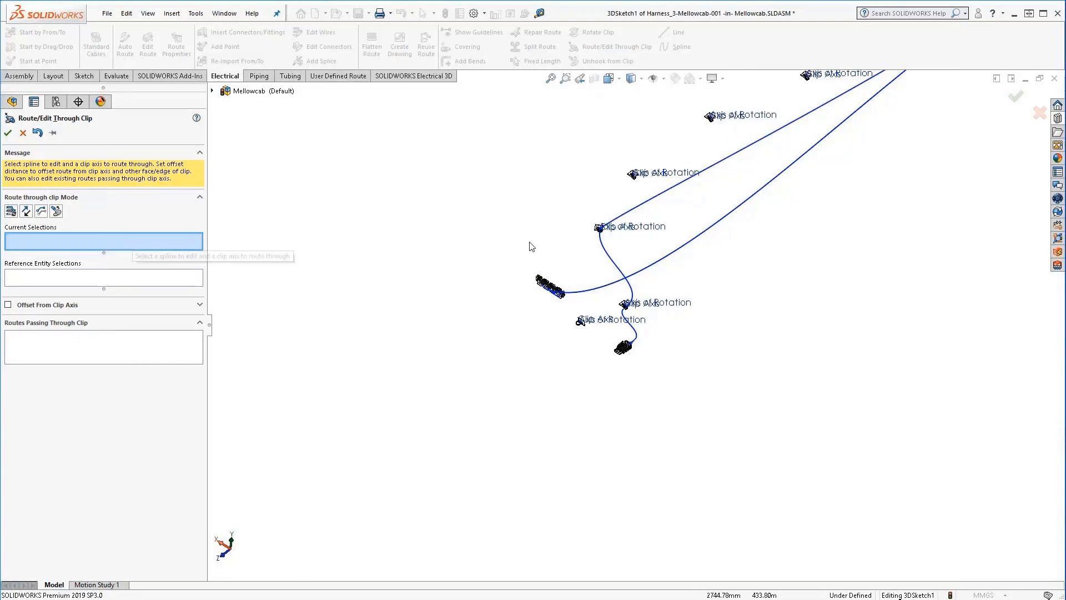
click(633, 211)
click(637, 180)
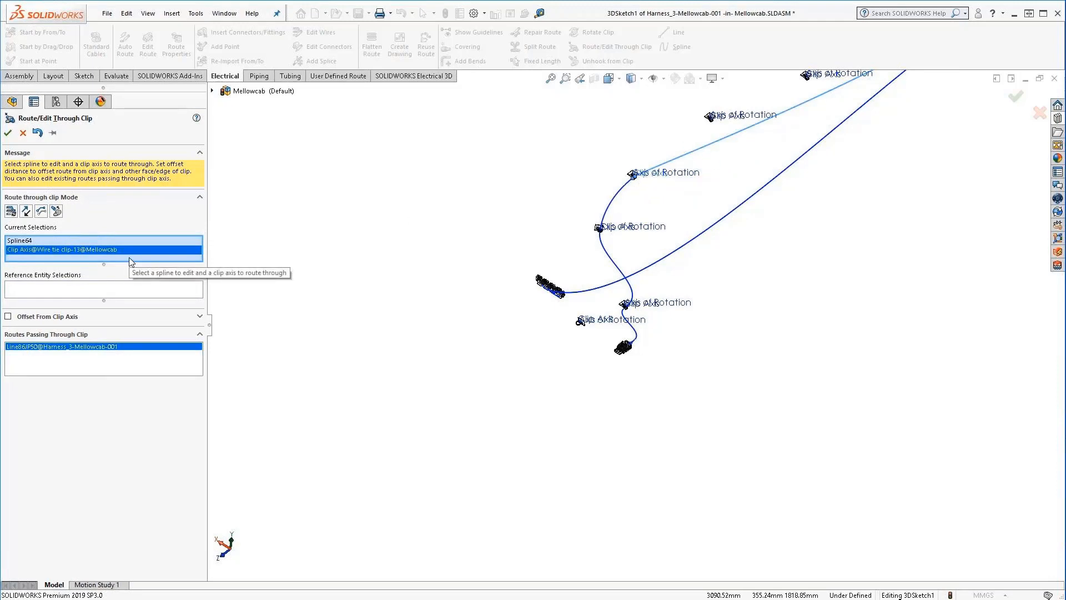
Step: Continue the same cable through the clip axes of Wire tie clip<3> and Wire tie clip<10>
key(Delete)
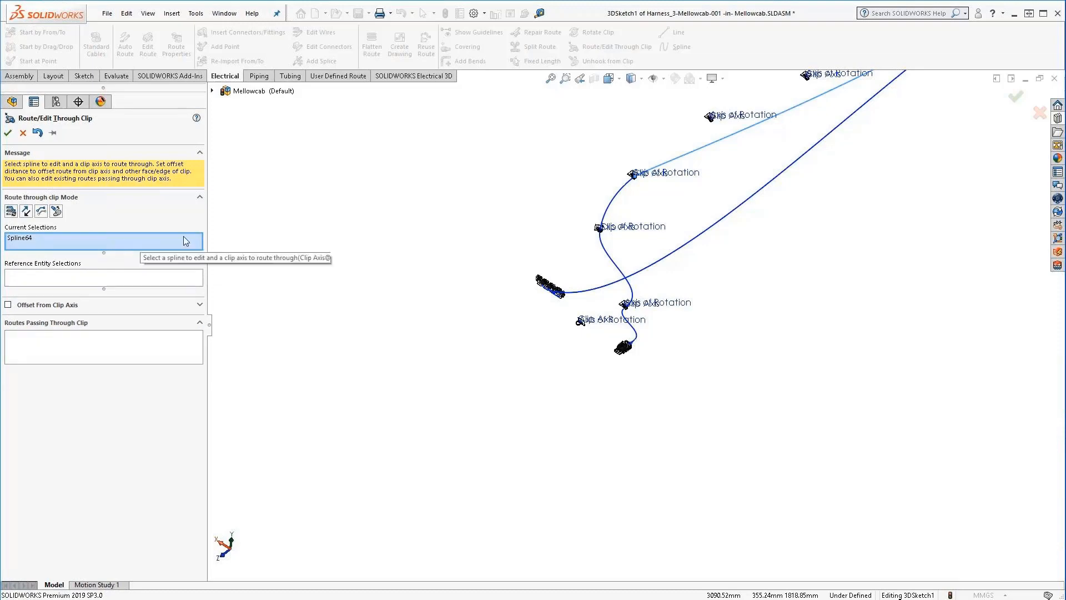
click(710, 118)
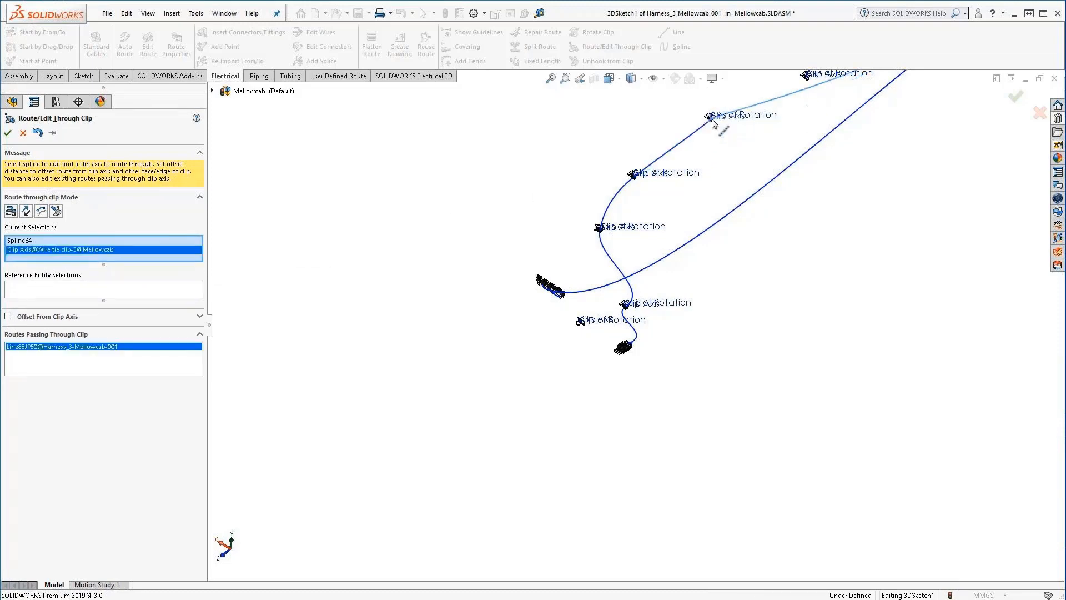
scroll(775, 133, down, 5)
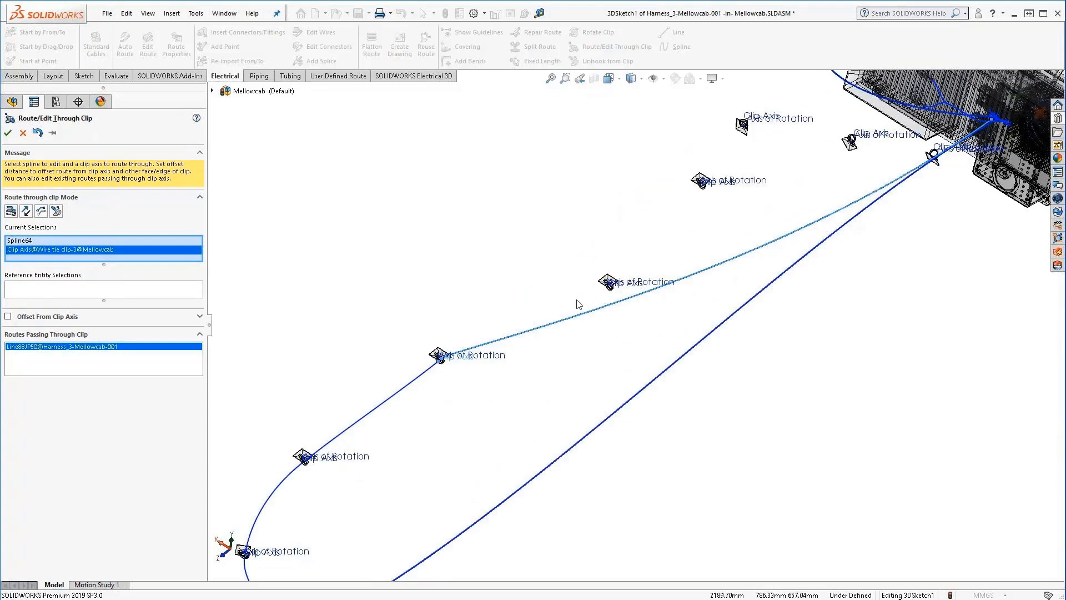
key(Delete)
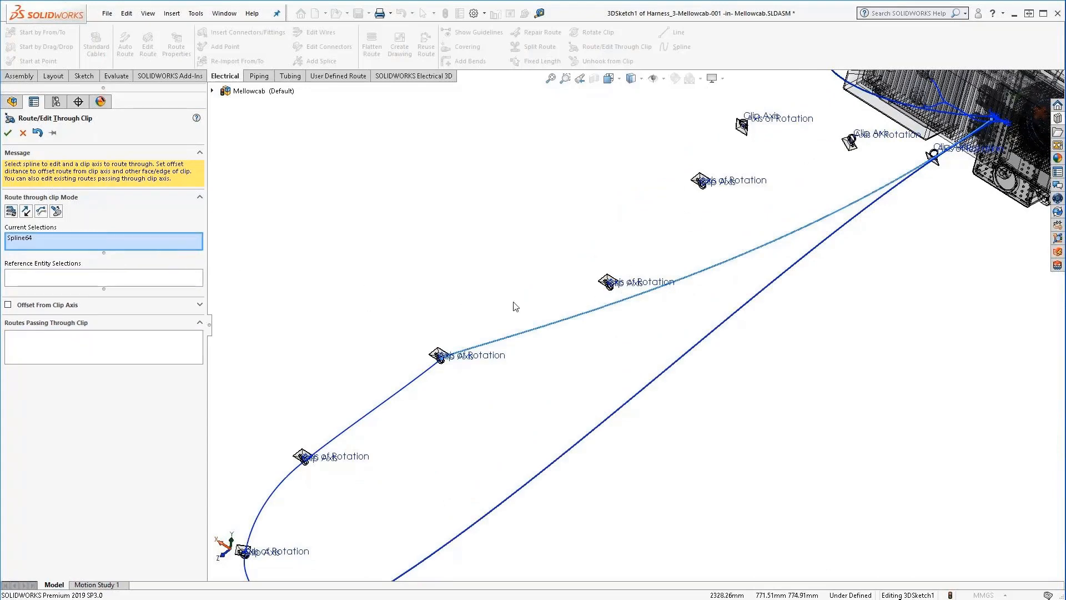
click(611, 289)
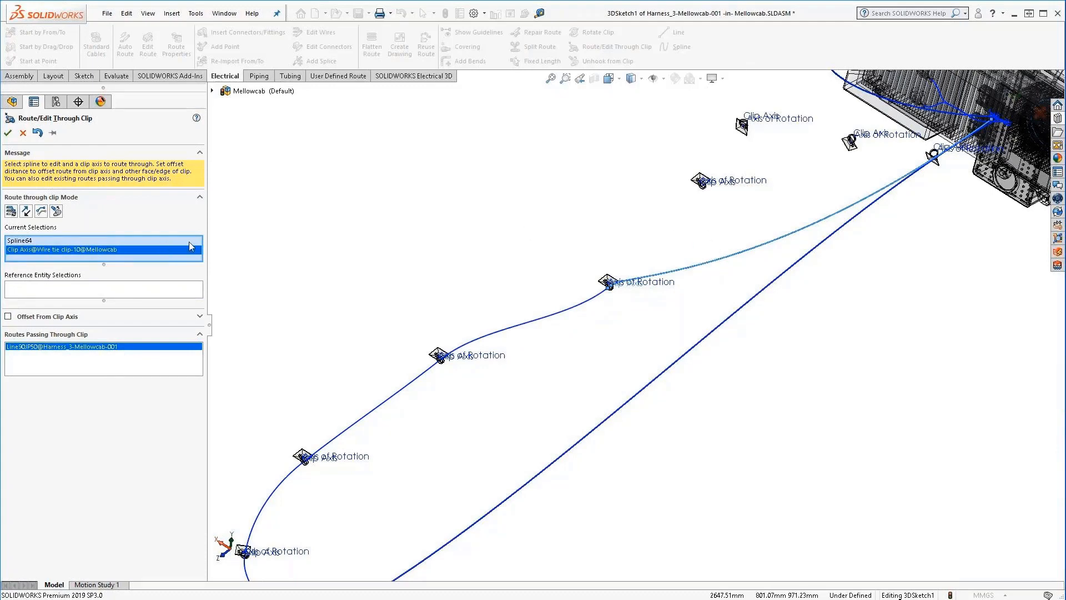
Step: Pass the cable through the clip axes of Wire tie clip<9> and Wire tie clip<5>, and accept the clip routing
key(Delete)
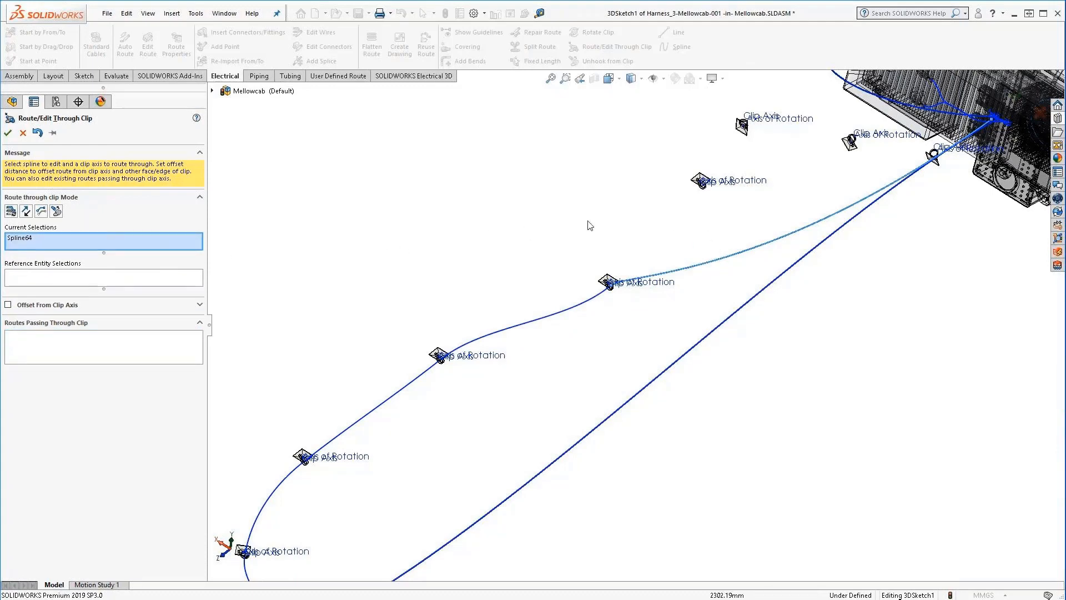
click(709, 184)
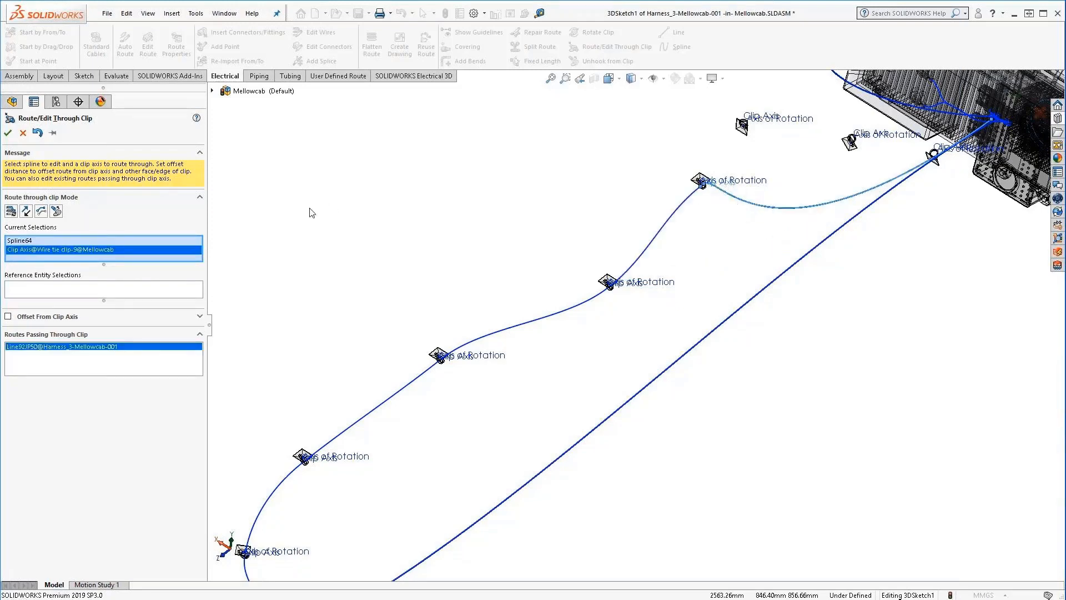
key(Delete)
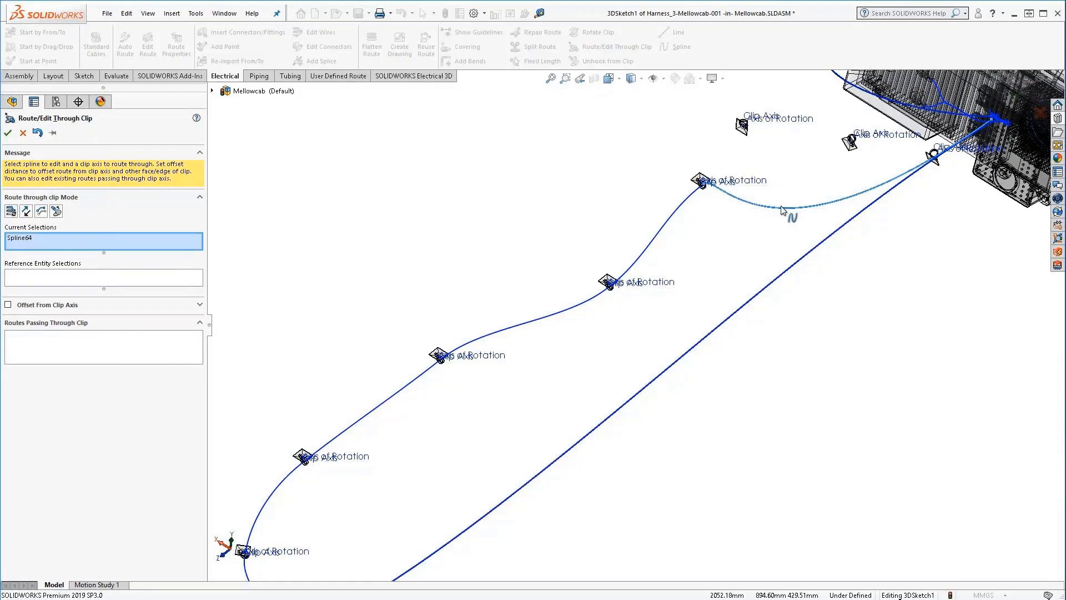
click(741, 125)
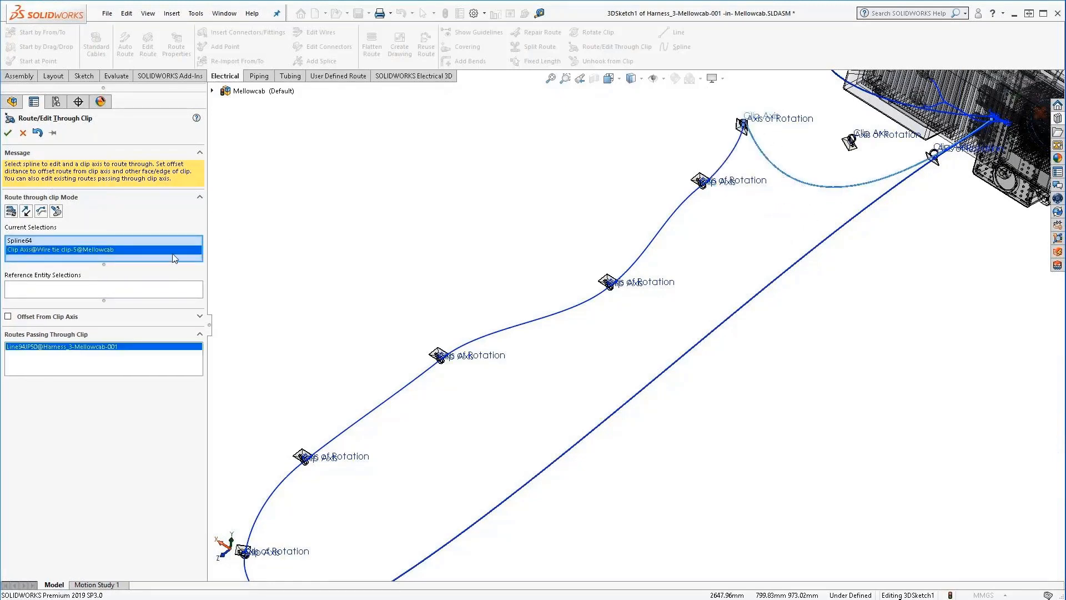
key(Delete)
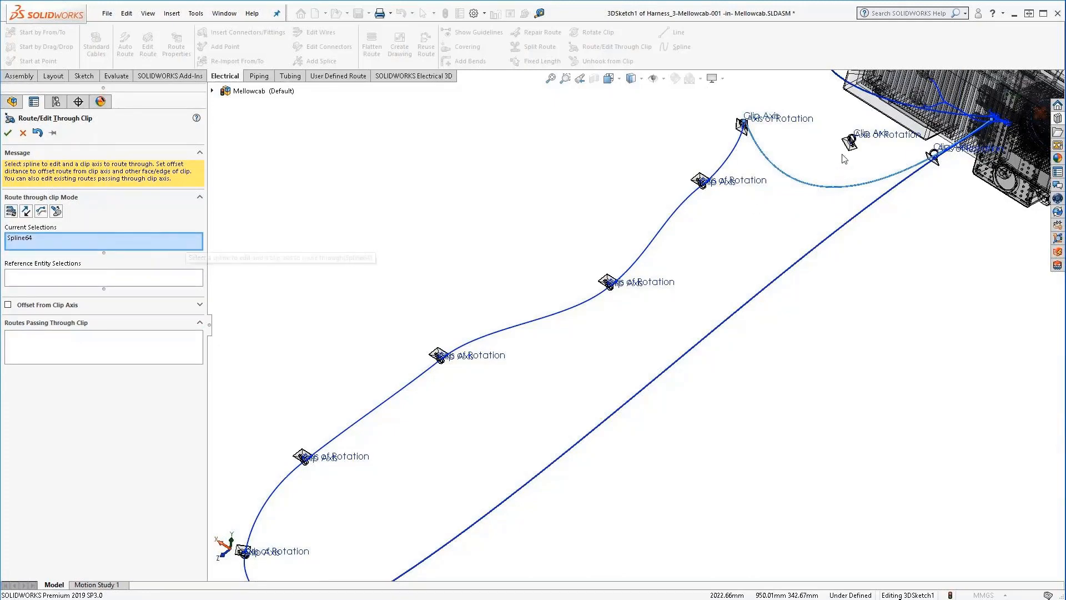
mouse_move(831, 207)
middle_down()
mouse_move(833, 231)
mouse_move(866, 237)
mouse_move(817, 213)
middle_up()
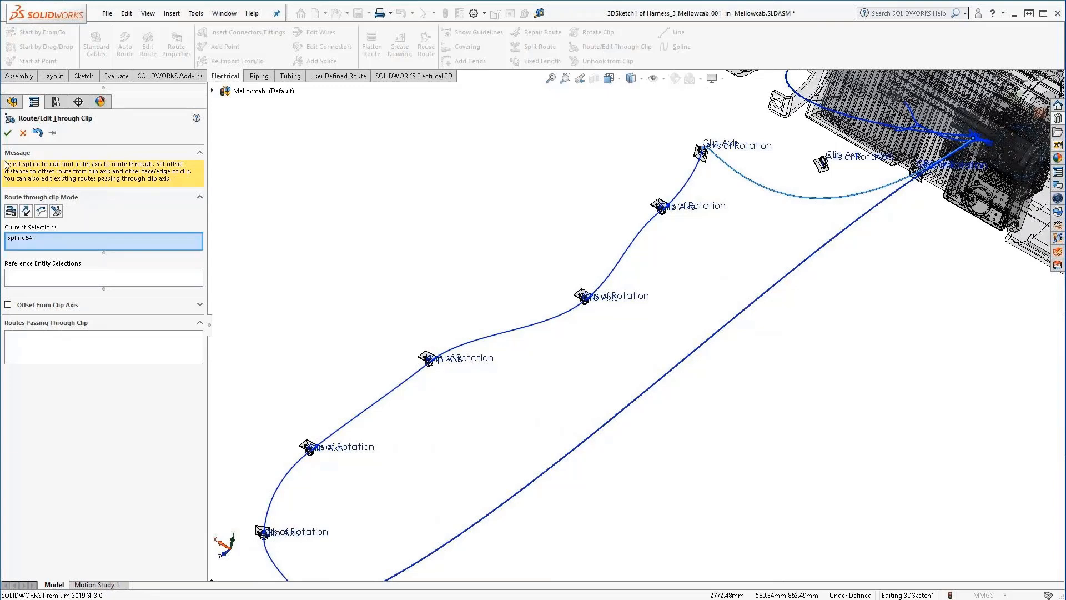
click(9, 134)
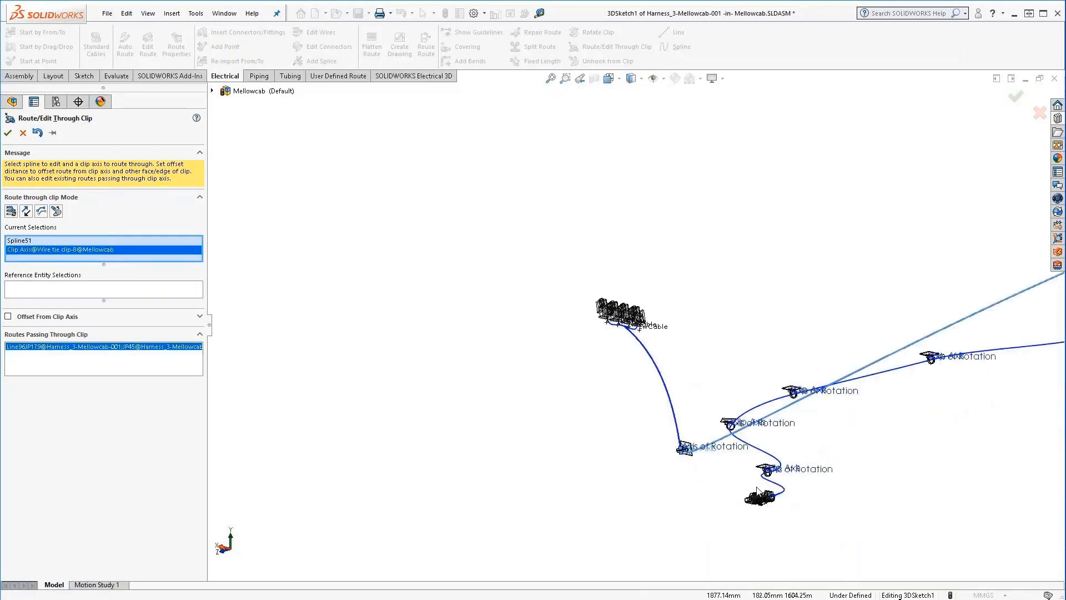
Step: Route the front connectors' cable from Wire tie clip<8> onward through the clip axis of Wire tie clip<2>
middle_drag(713, 477, 756, 481)
scroll(549, 426, down, 1)
scroll(547, 425, down, 1)
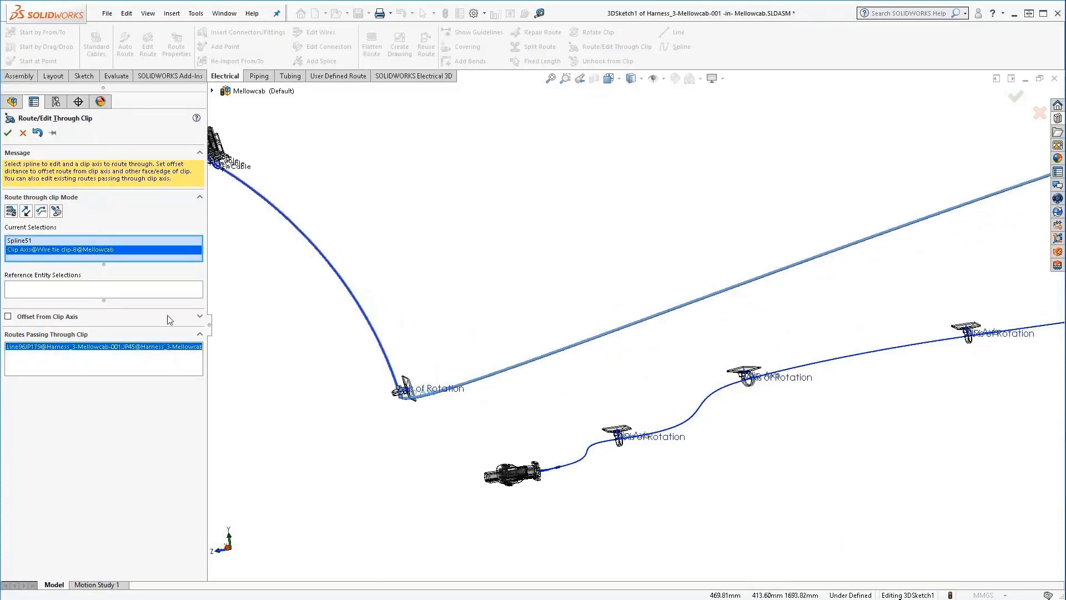
key(Delete)
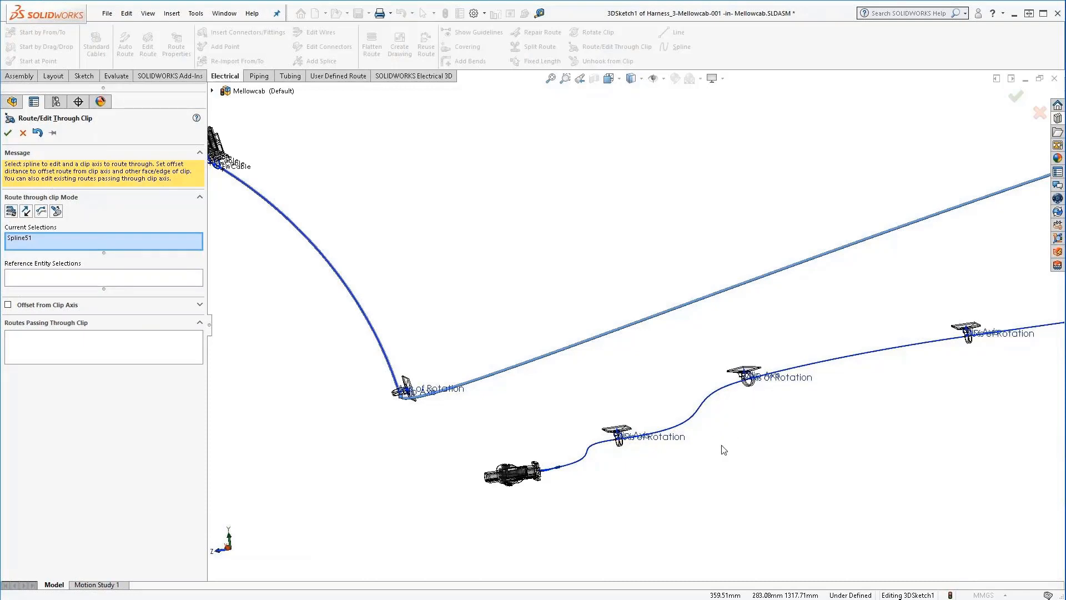
middle_drag(721, 431, 706, 343)
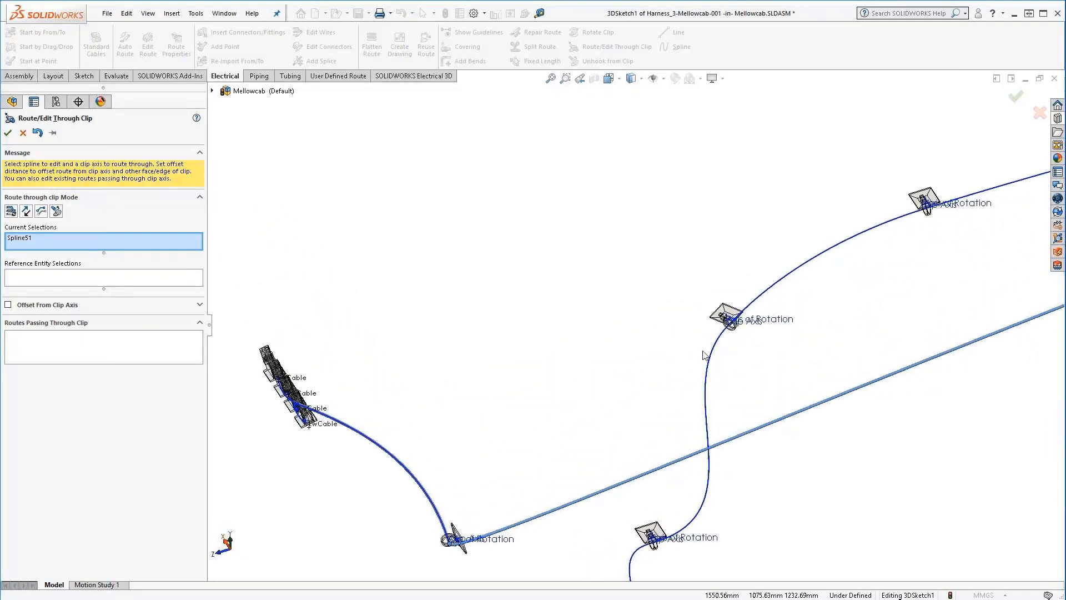
click(743, 330)
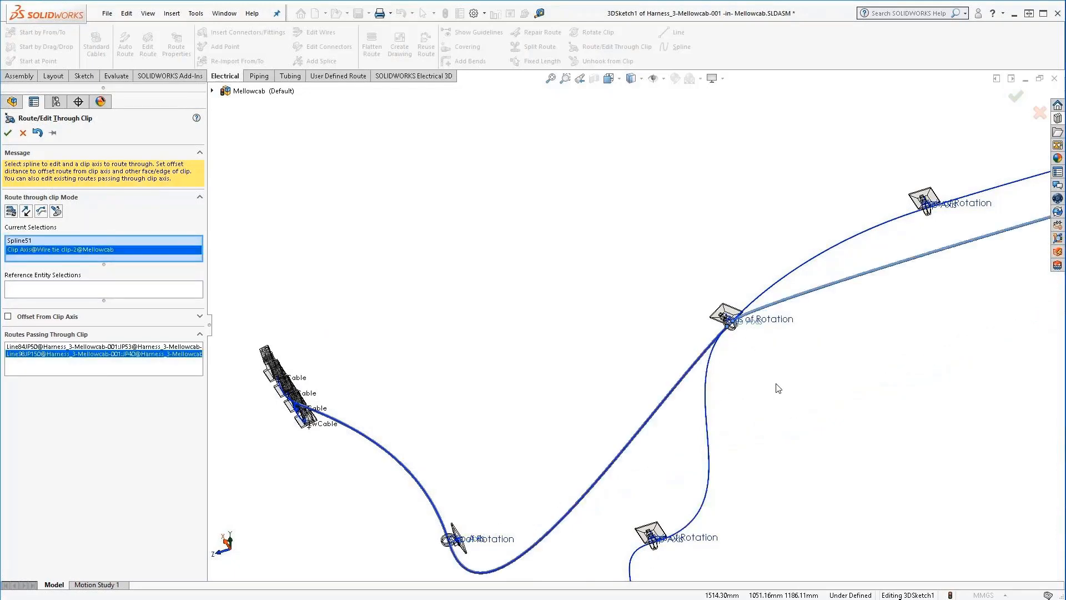
Step: Route the front connectors' cable onward from Wire tie clip<2> through the clip axis of Wire tie clip<13>
scroll(868, 391, up, 5)
scroll(858, 280, down, 3)
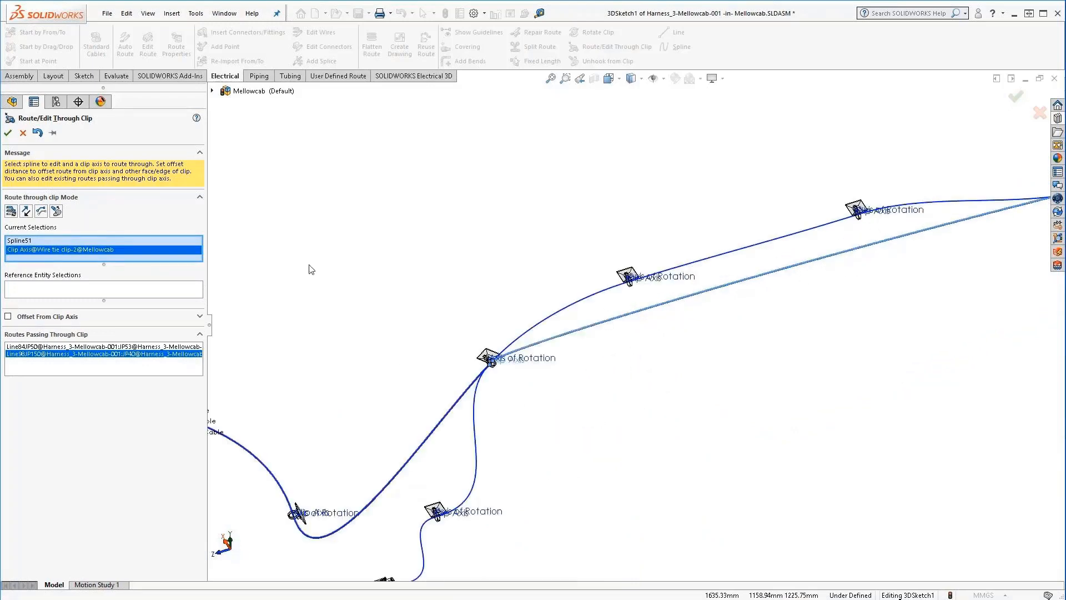
key(Delete)
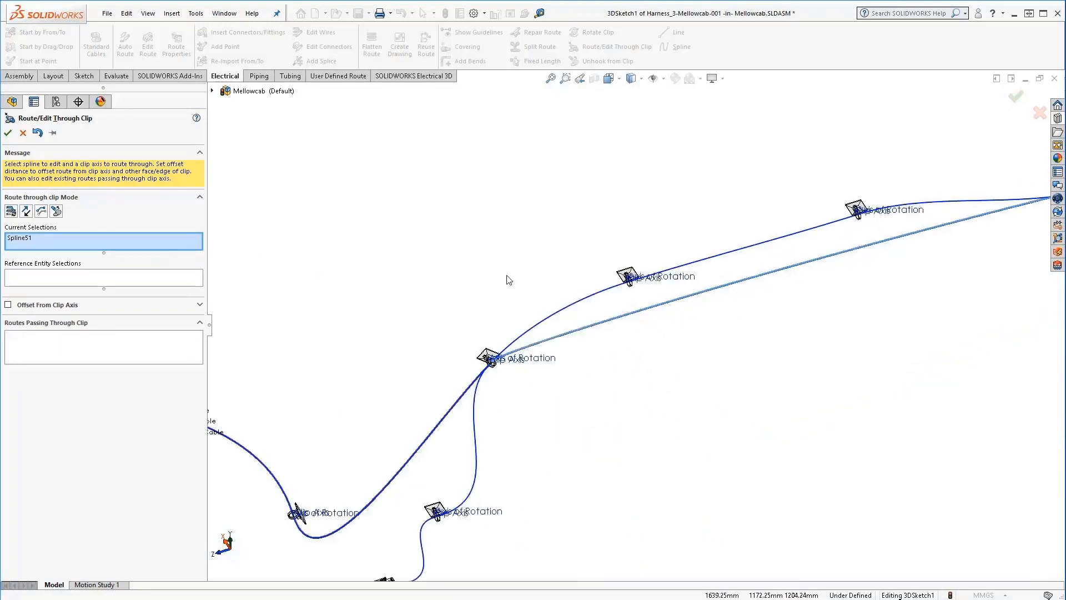
click(635, 284)
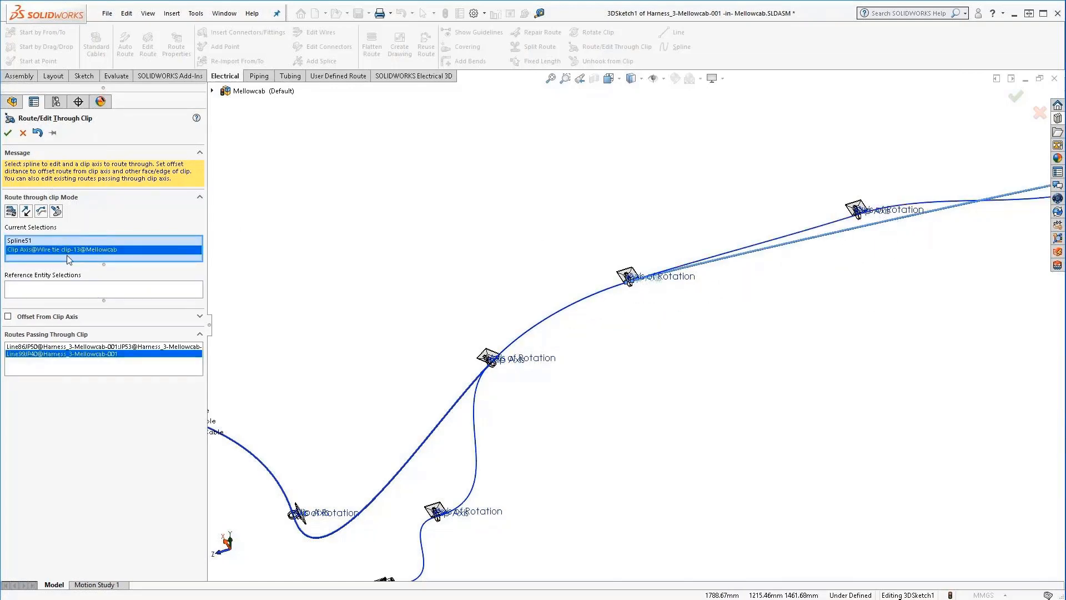
Step: Continue the front connectors' cable through the clip axis of Wire tie clip<3>
key(Delete)
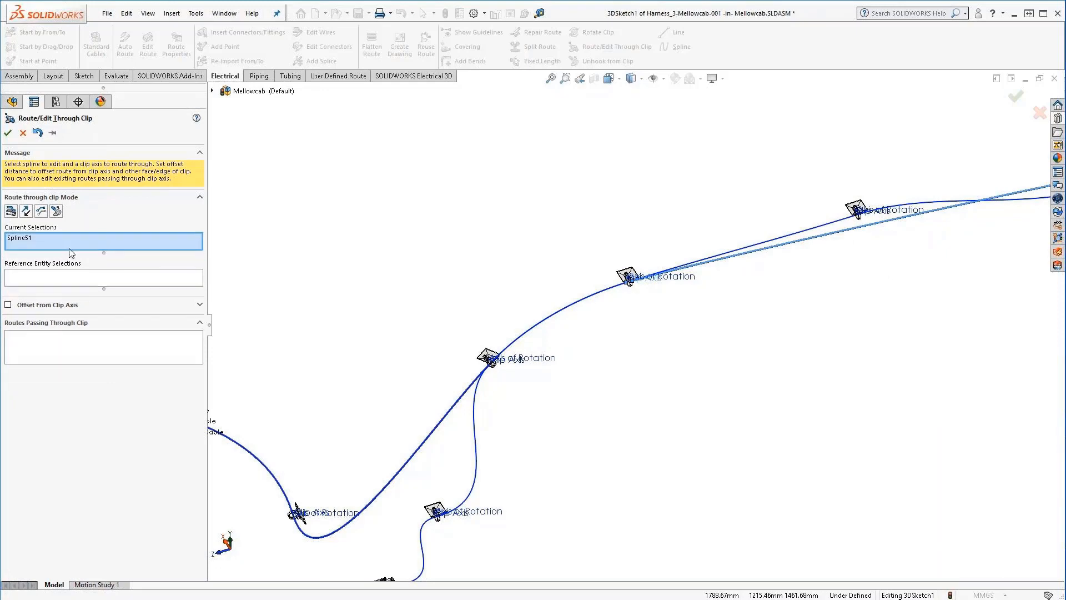
click(848, 231)
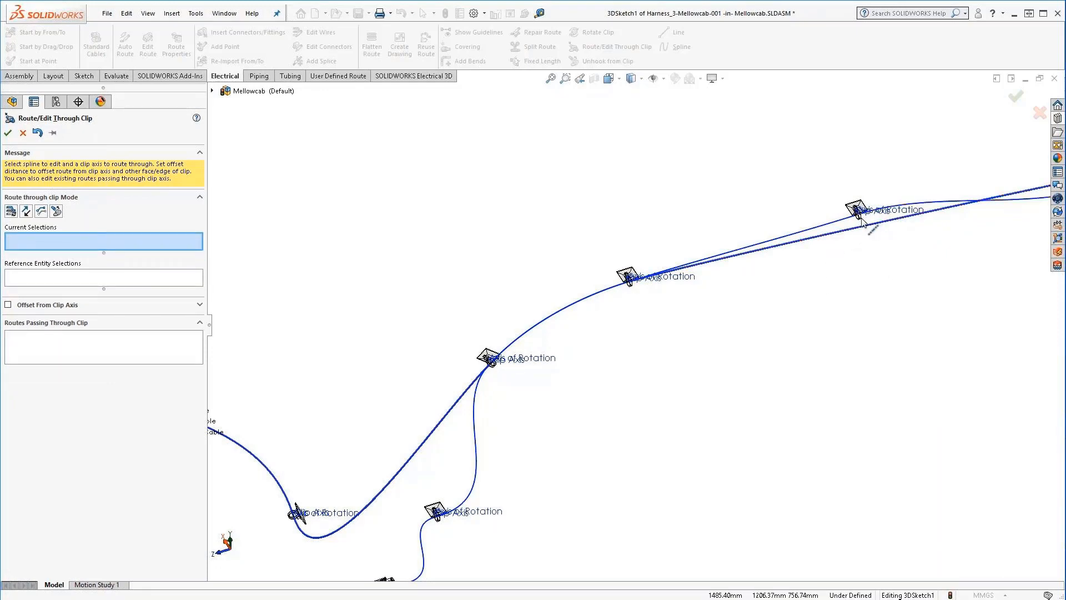
click(862, 220)
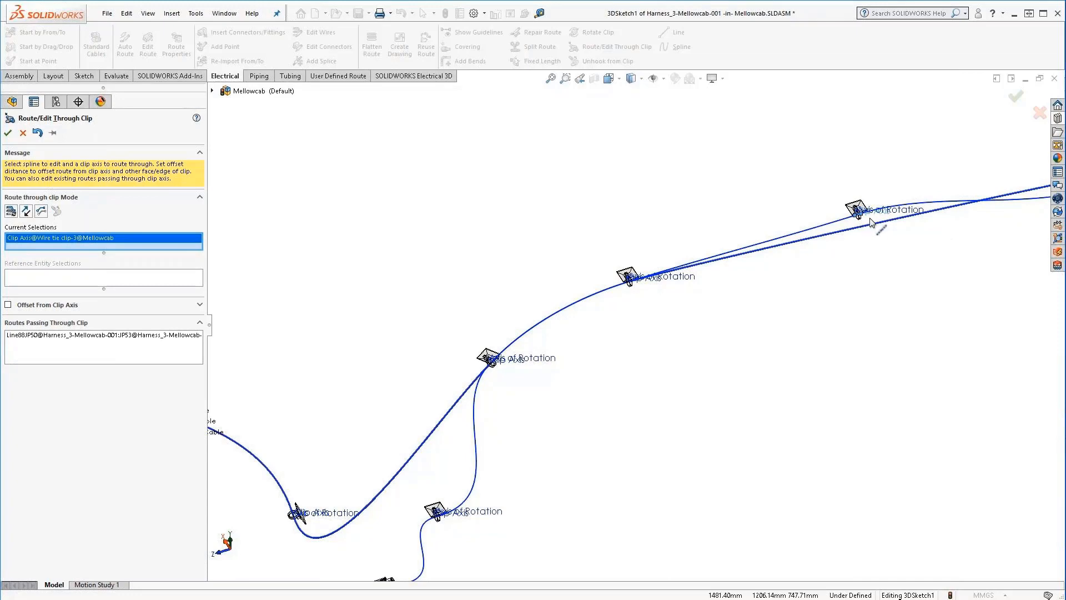
key(Delete)
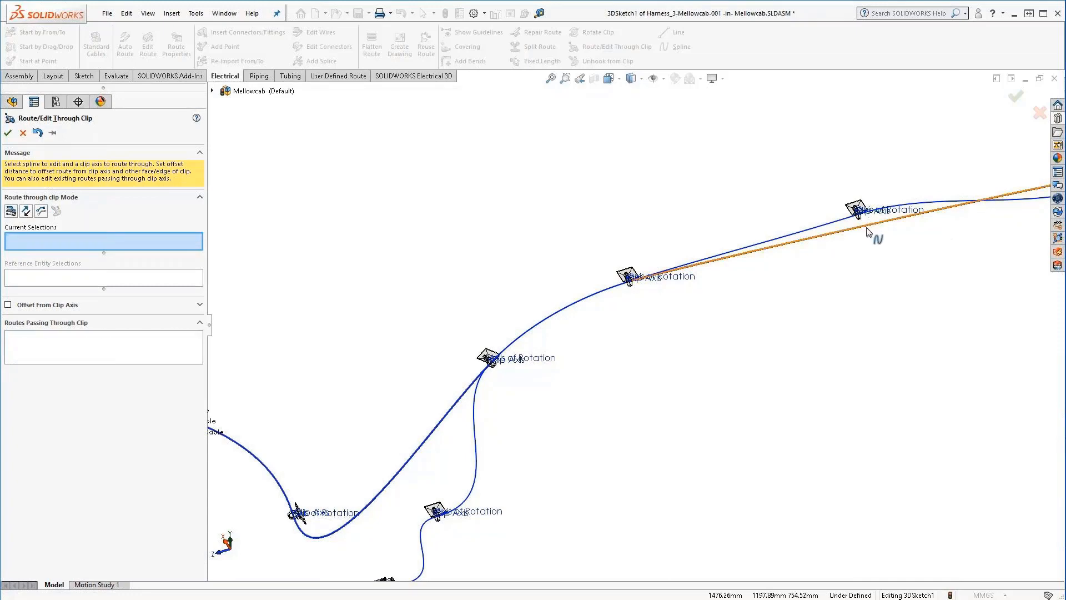
click(869, 223)
click(868, 223)
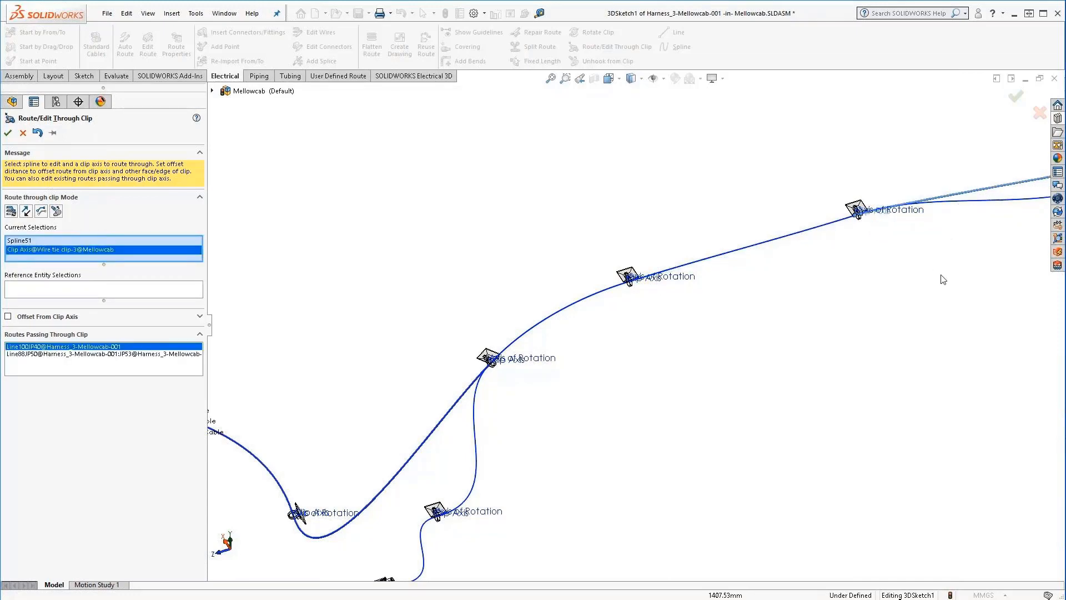
Step: Pass the front connectors' cable through the clip axis of Wire tie clip<10> and accept the clip routing
scroll(916, 272, up, 5)
scroll(876, 264, down, 6)
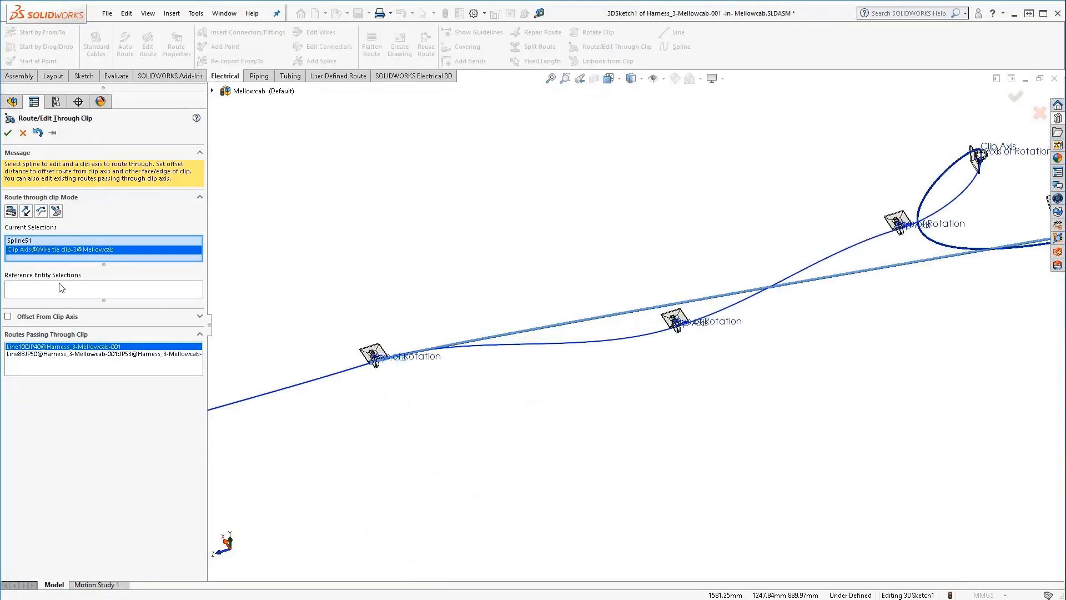
key(Delete)
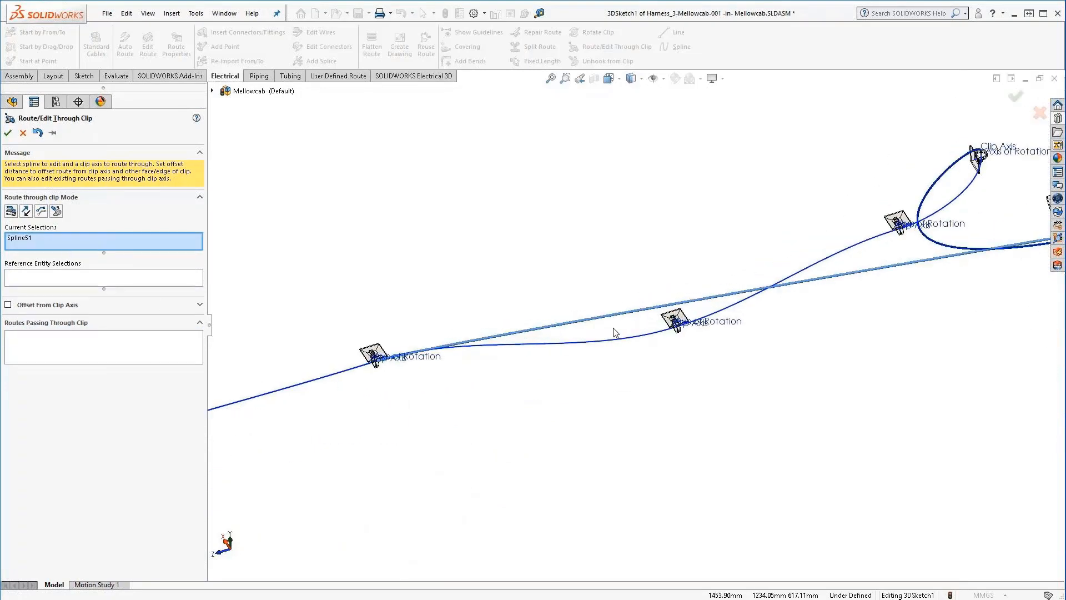
click(680, 331)
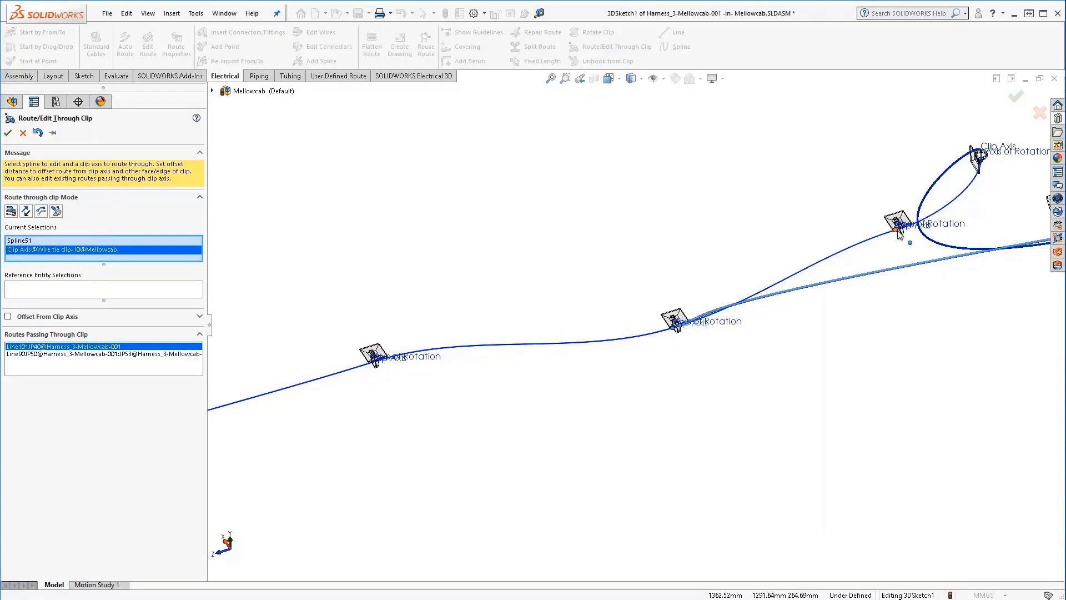
key(Delete)
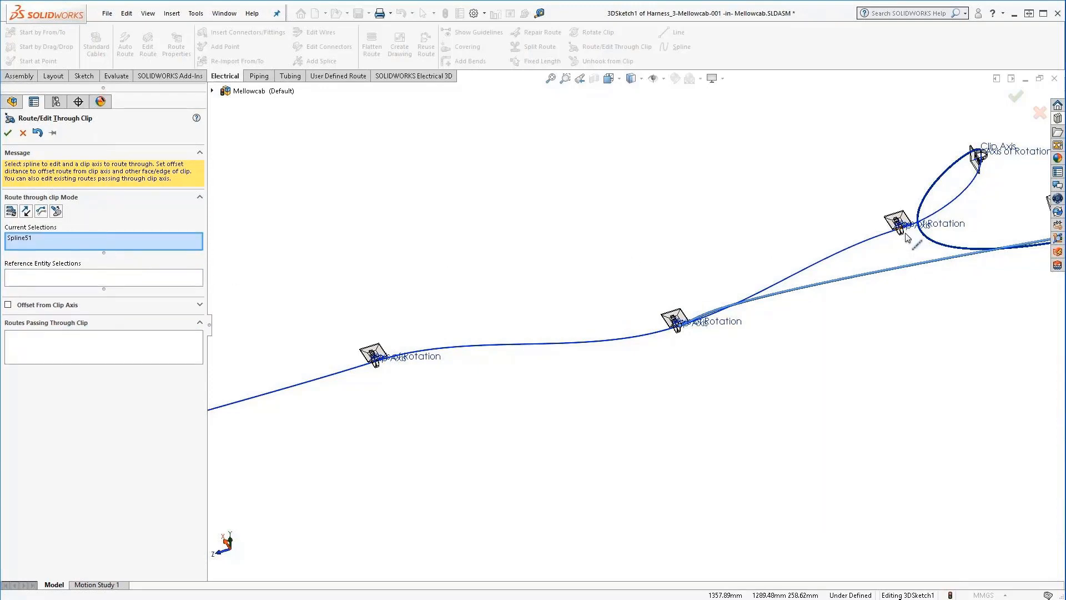
click(955, 289)
scroll(955, 289, up, 1)
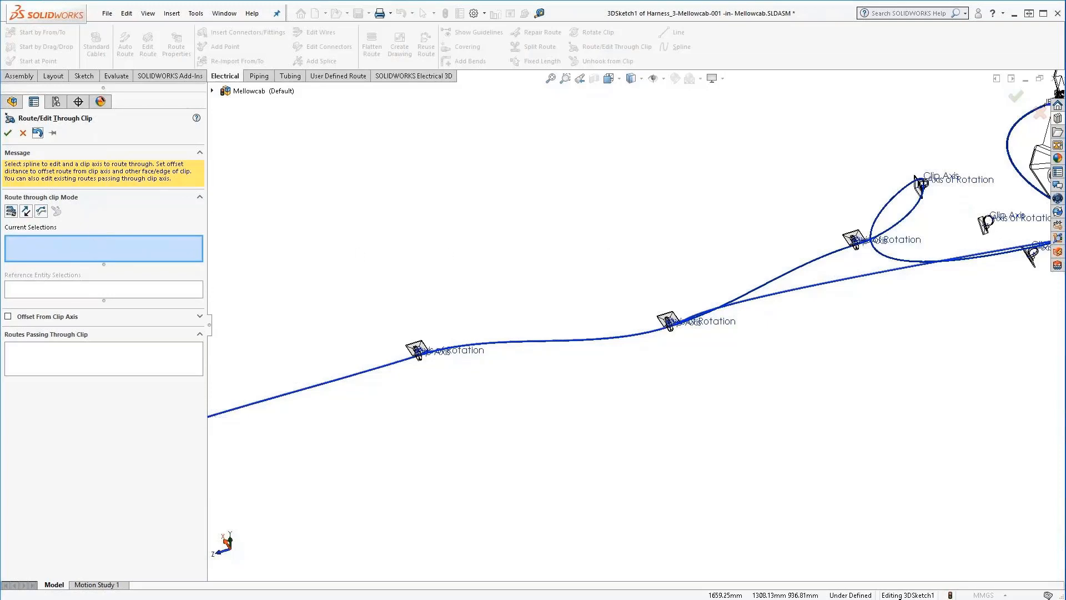
click(8, 134)
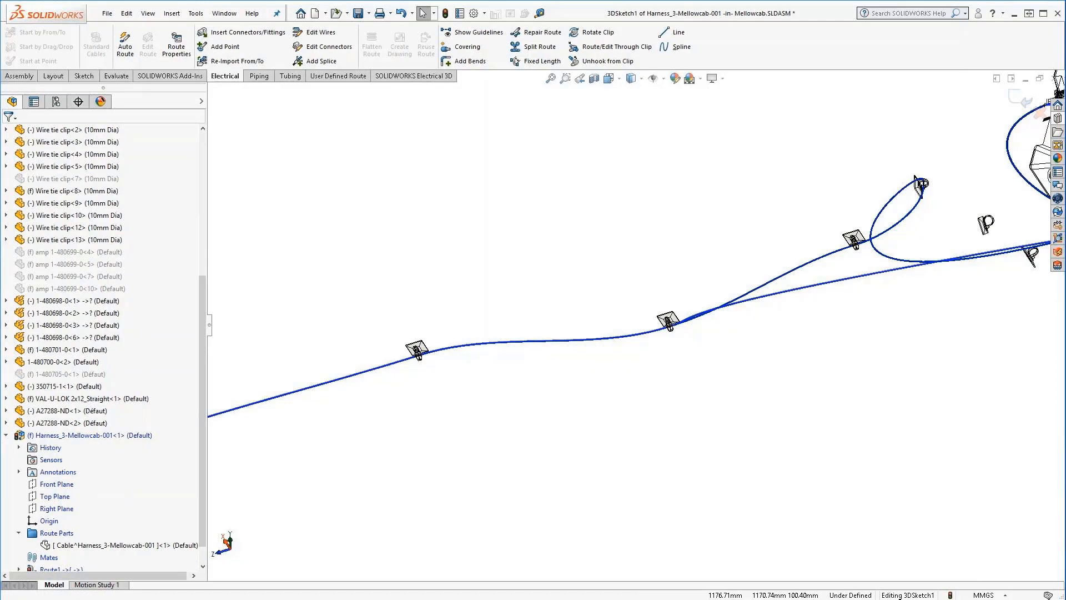
Step: Restart Route/Edit Through Clip and guide the front connectors' cable through the clip axis of Wire tie clip<9> near the motor
key(ctrl+7)
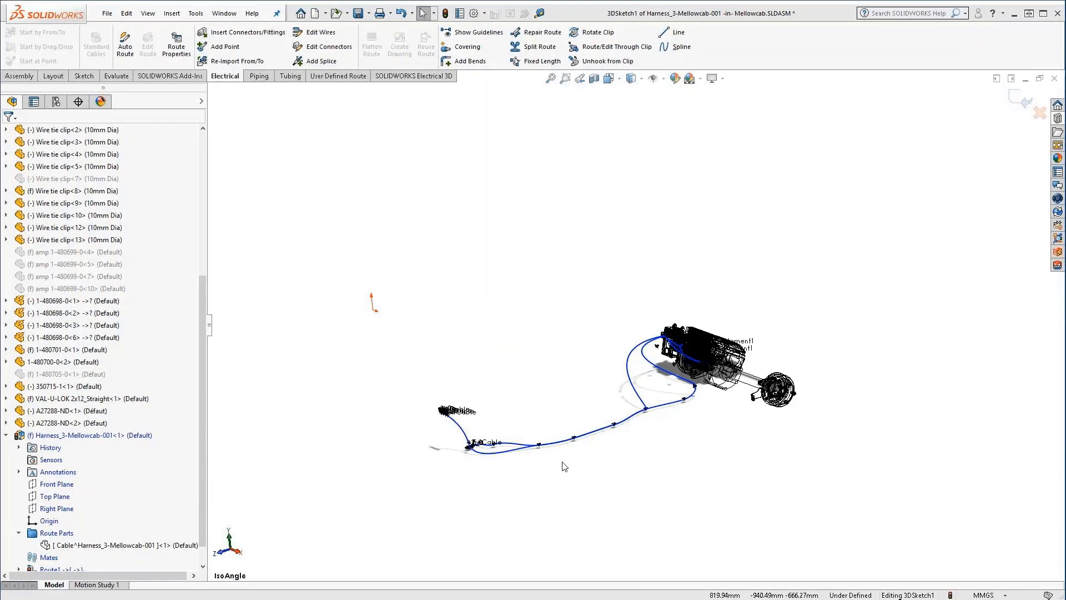
click(564, 78)
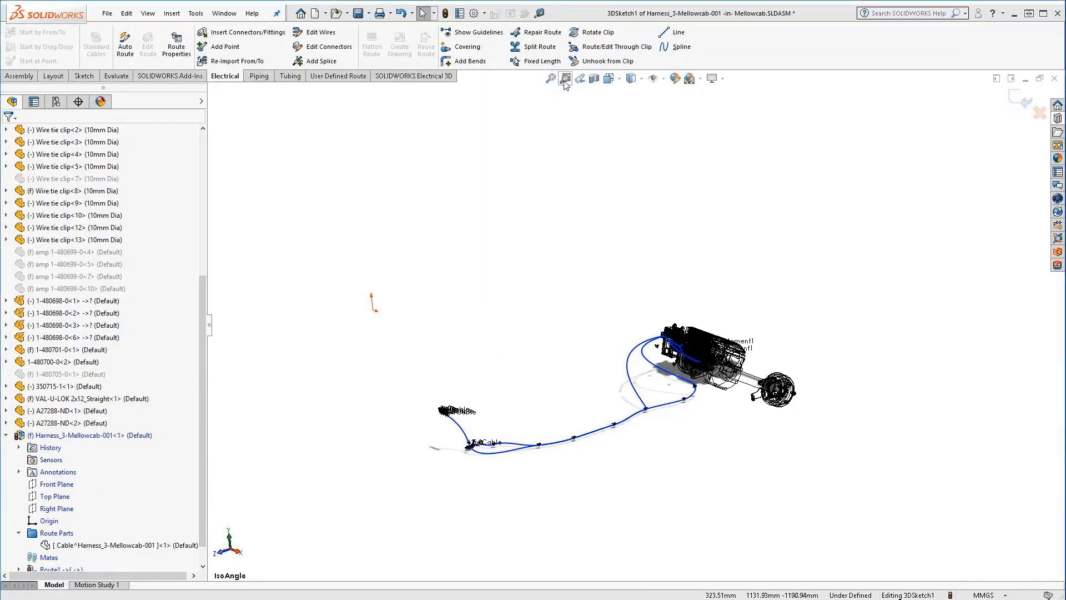
drag(617, 335, 725, 431)
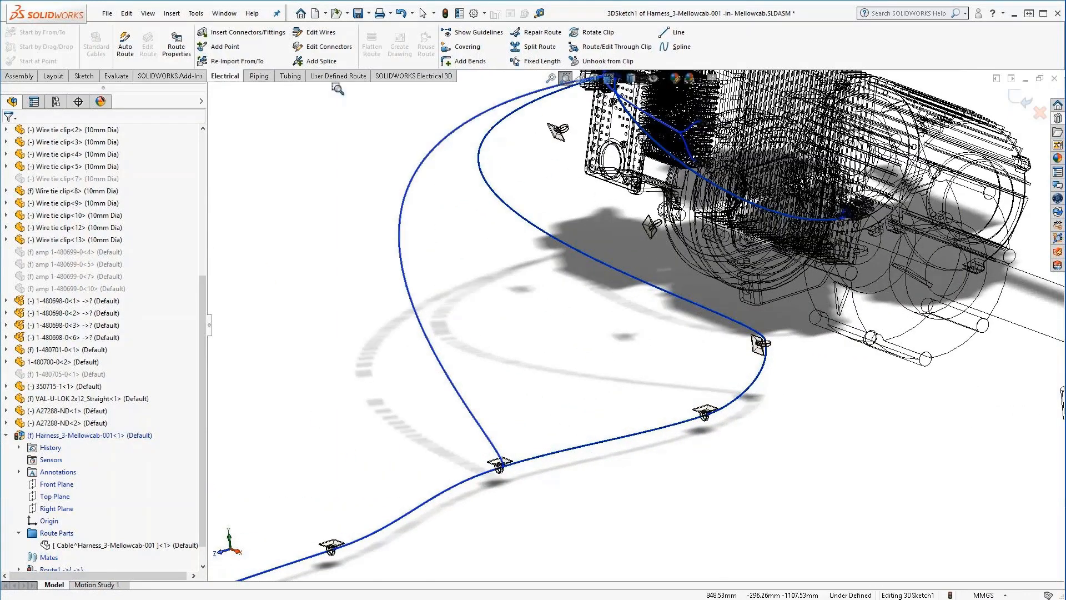
click(589, 48)
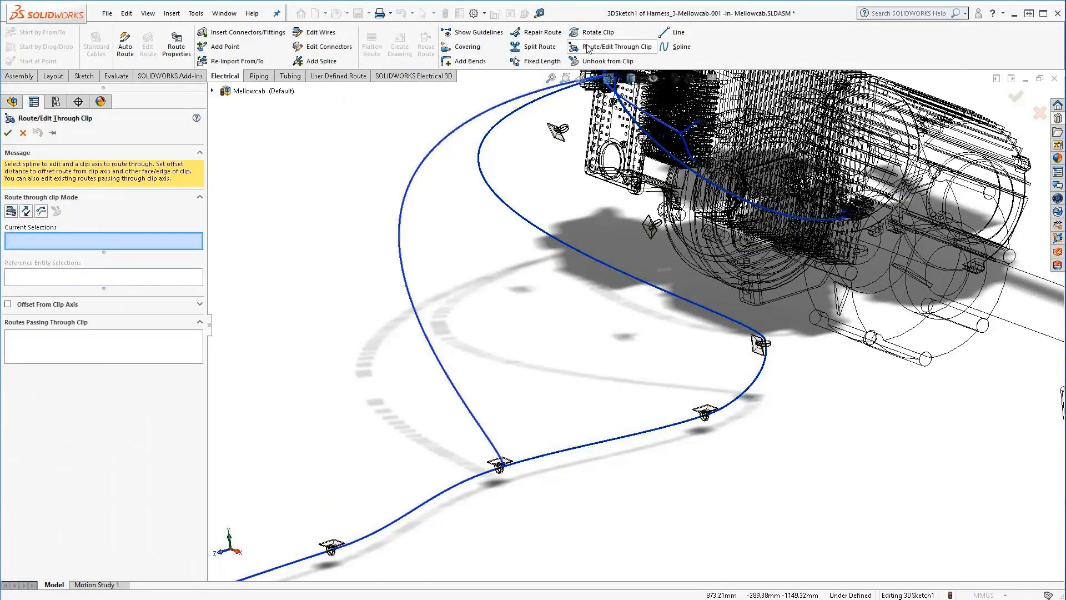
click(419, 325)
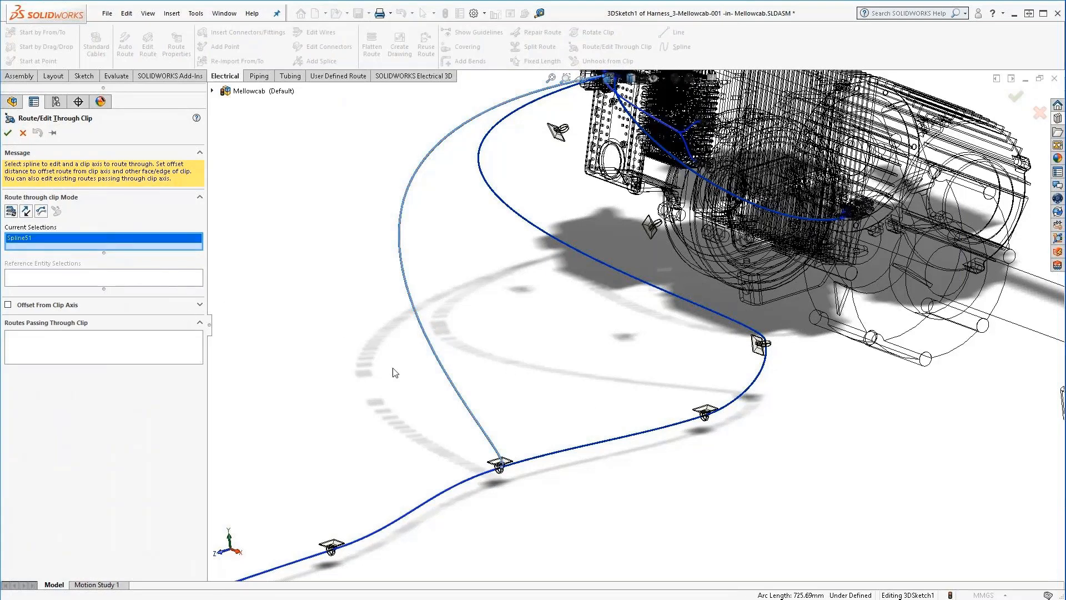
click(710, 422)
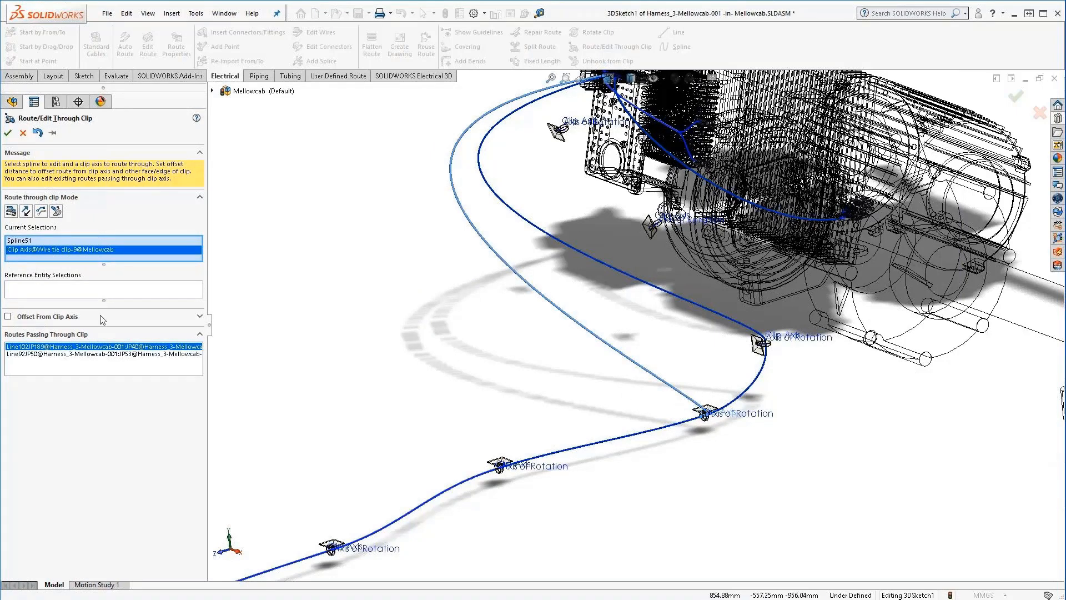
Step: Route the same cable through the clip axis of Wire tie clip<5> and accept the clip routing
key(Delete)
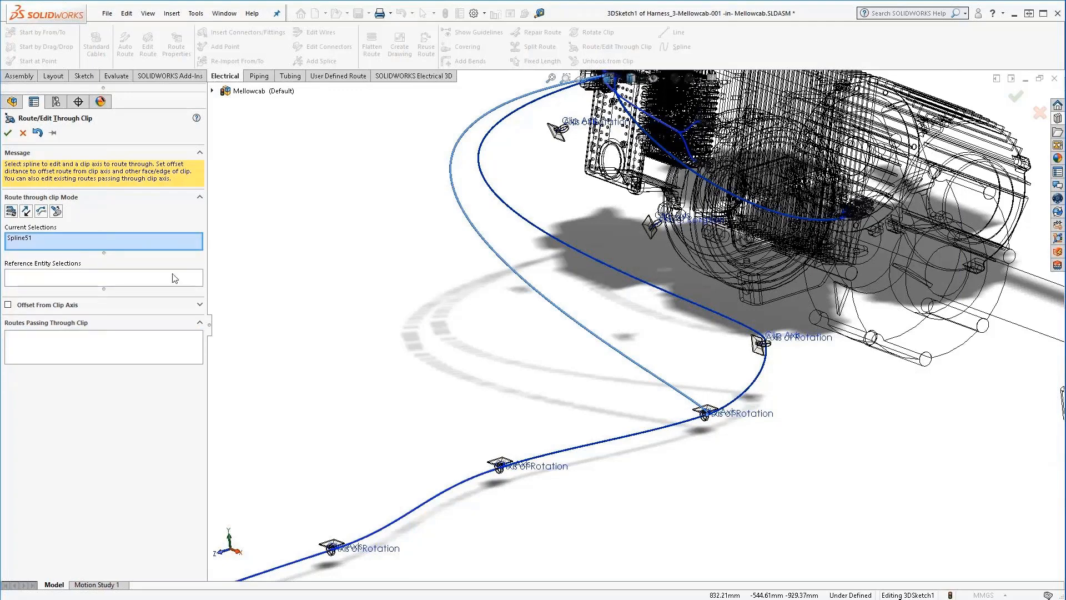
click(765, 349)
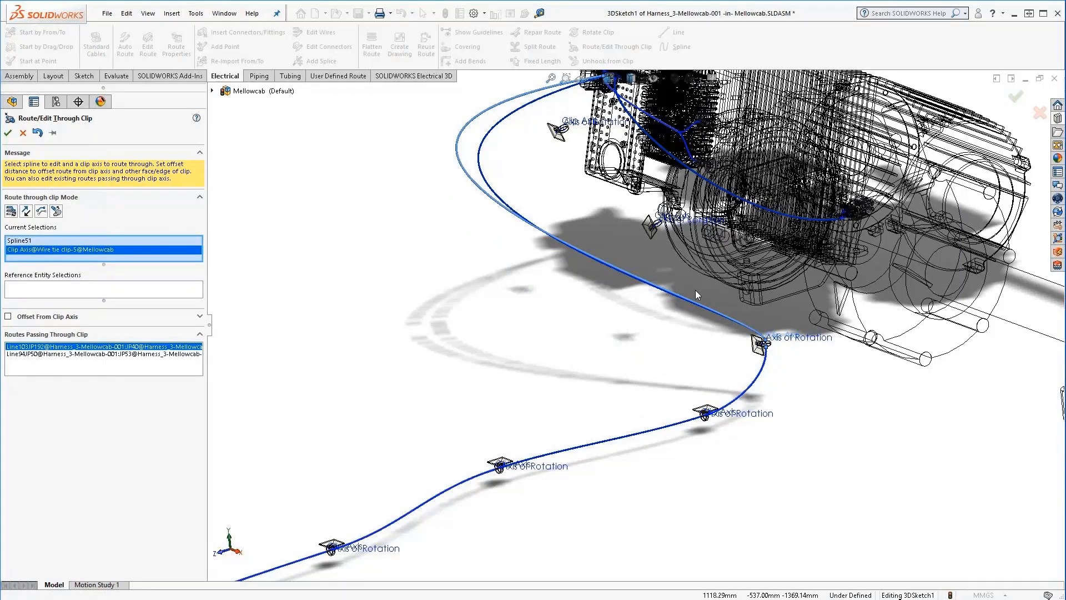
click(8, 133)
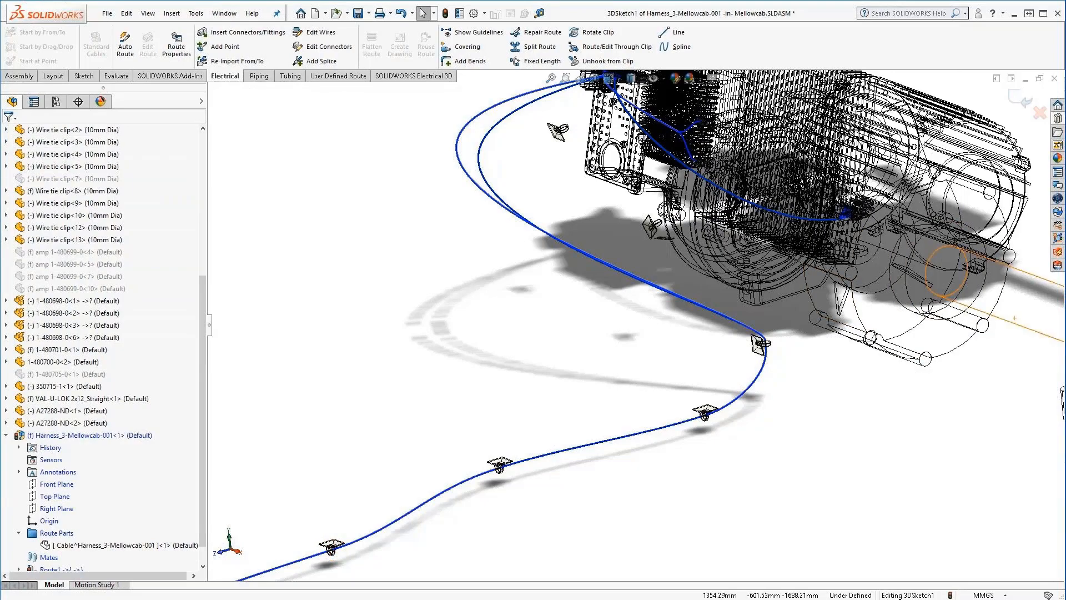
Step: Route the front connectors' cable from Wire tie clip<5> through the clip axis of Wire tie clip<12> below the controller
scroll(679, 395, up, 9)
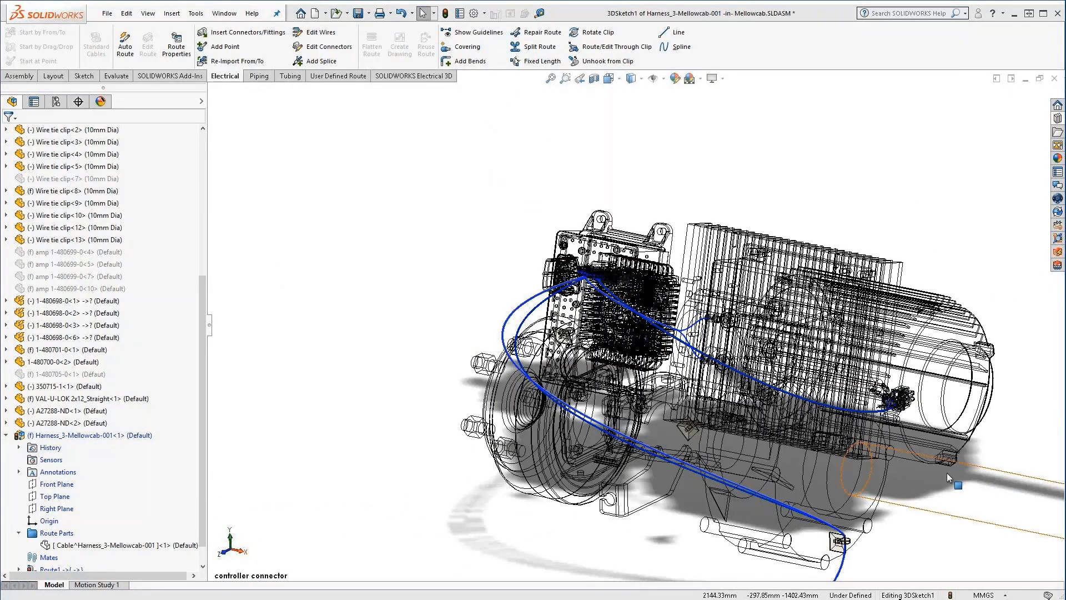
middle_drag(945, 472, 904, 476)
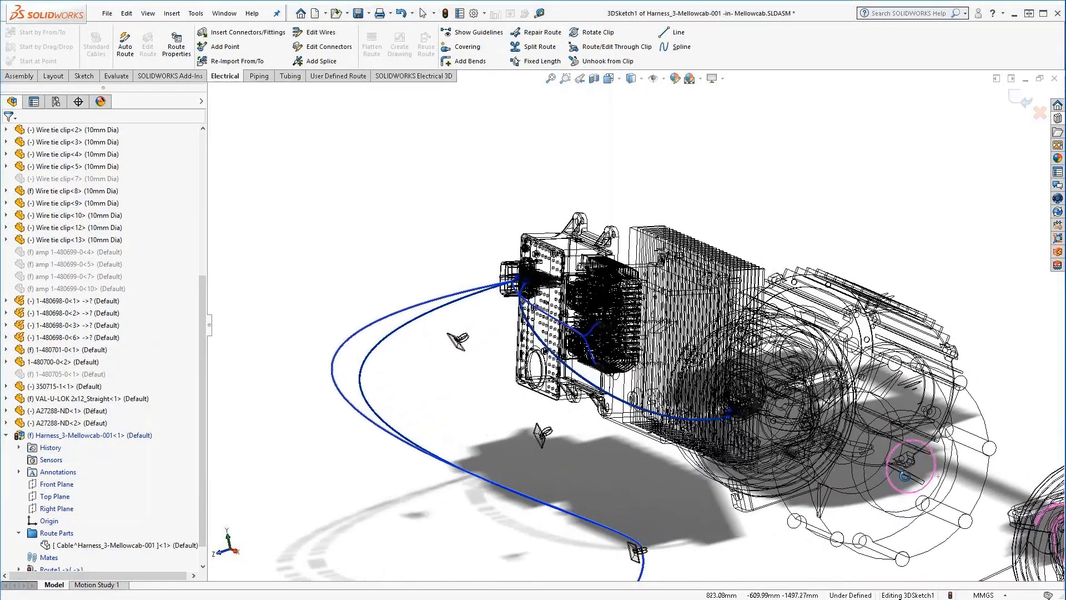
click(607, 48)
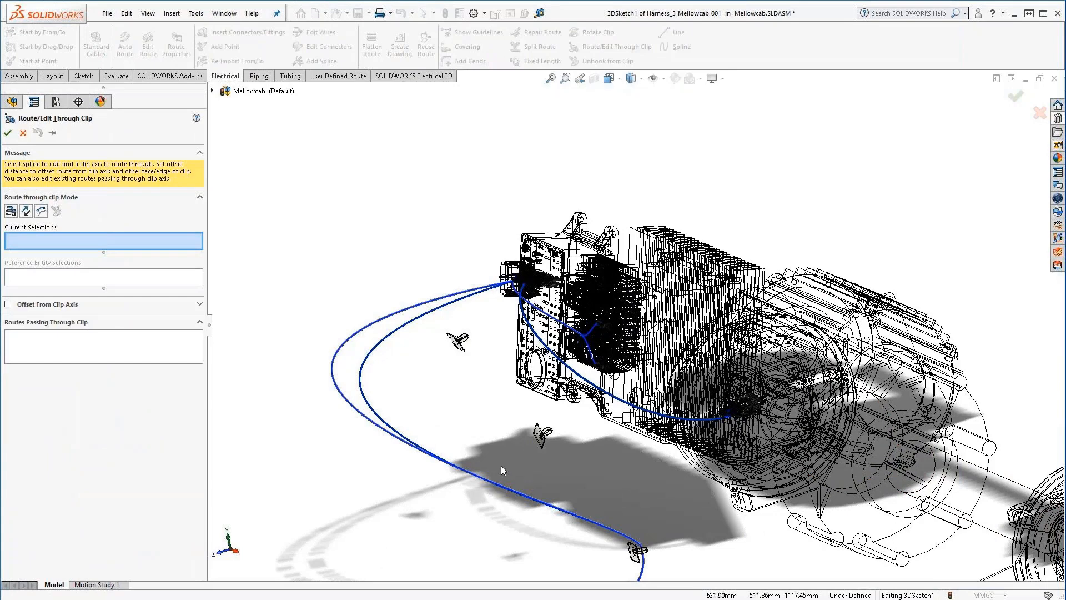
click(498, 482)
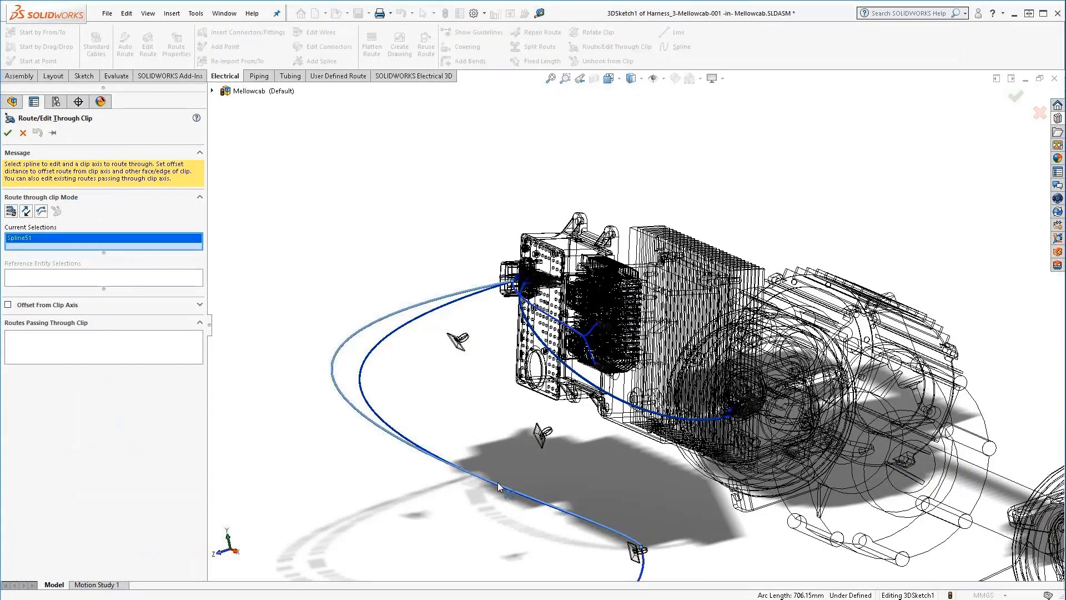
click(546, 439)
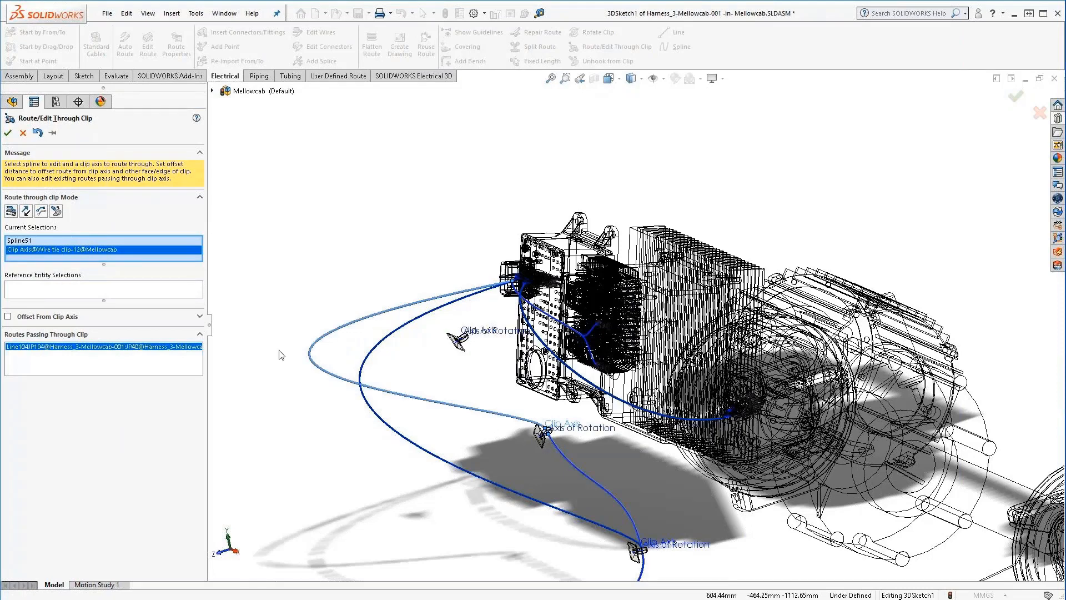
Step: Continue the front connectors' cable through the clip axis of Wire tie clip<4> beside the controller connector
click(42, 242)
click(44, 250)
key(Delete)
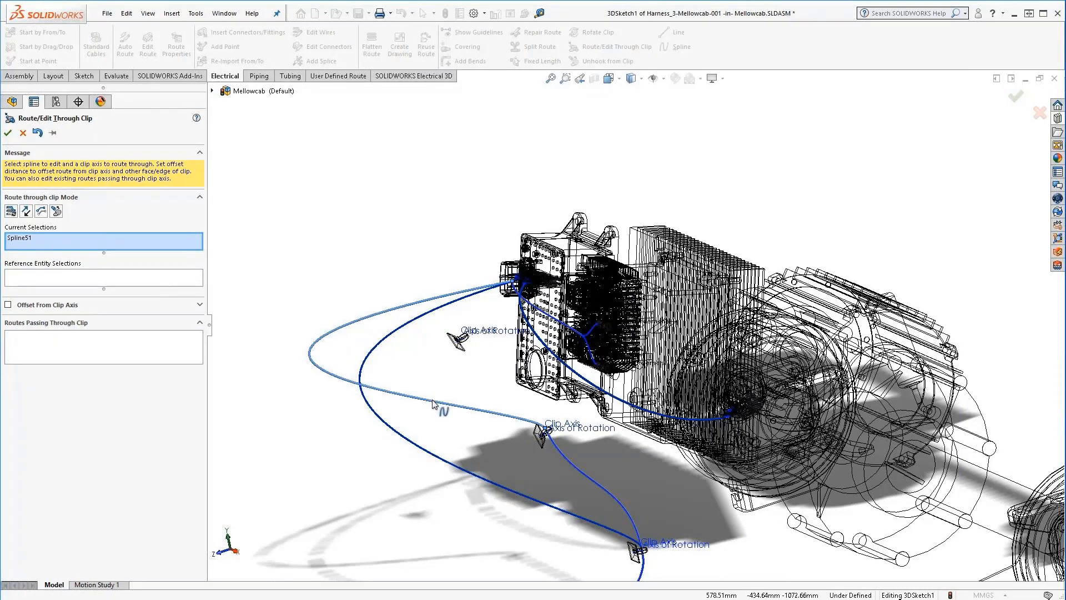
click(467, 341)
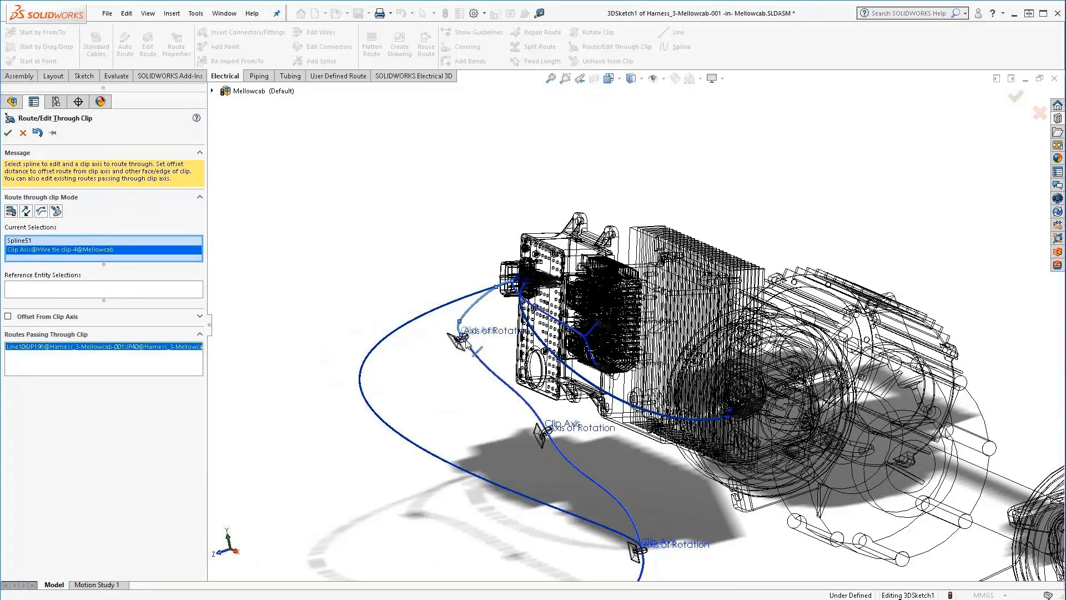
Step: Route the second cable, Spline64, from Wire tie clip<5> through the clip axes of Wire tie clip<12> and Wire tie clip<4>
click(86, 251)
key(Delete)
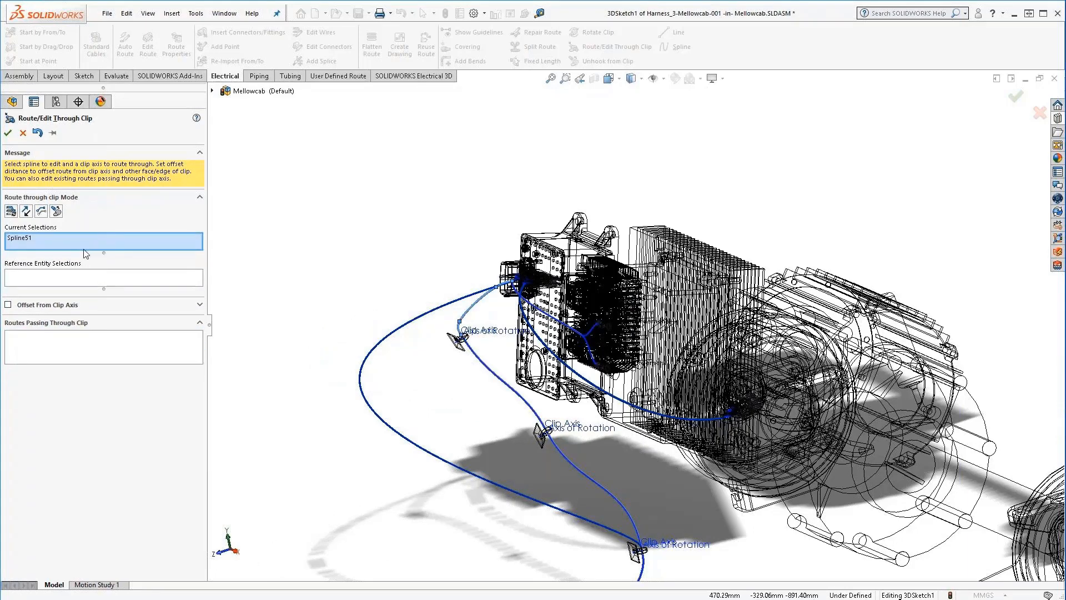
click(27, 239)
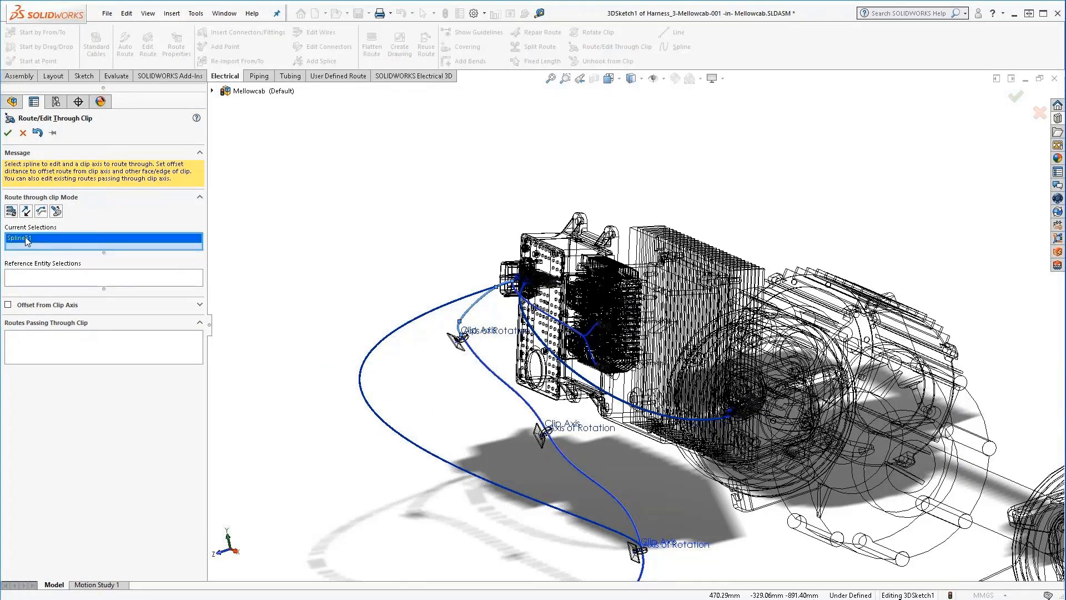
click(496, 486)
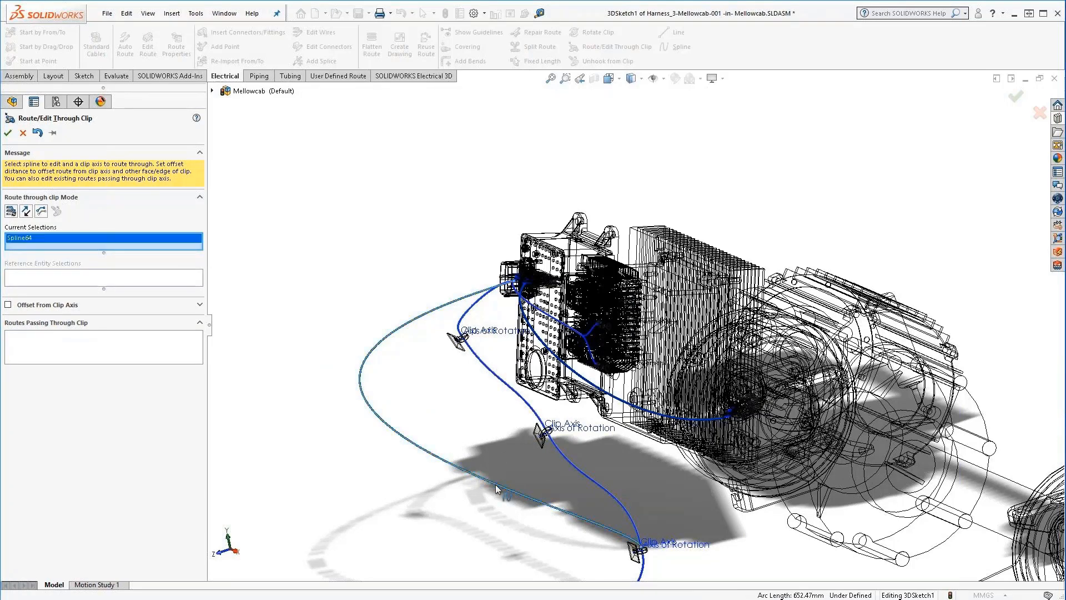
click(552, 438)
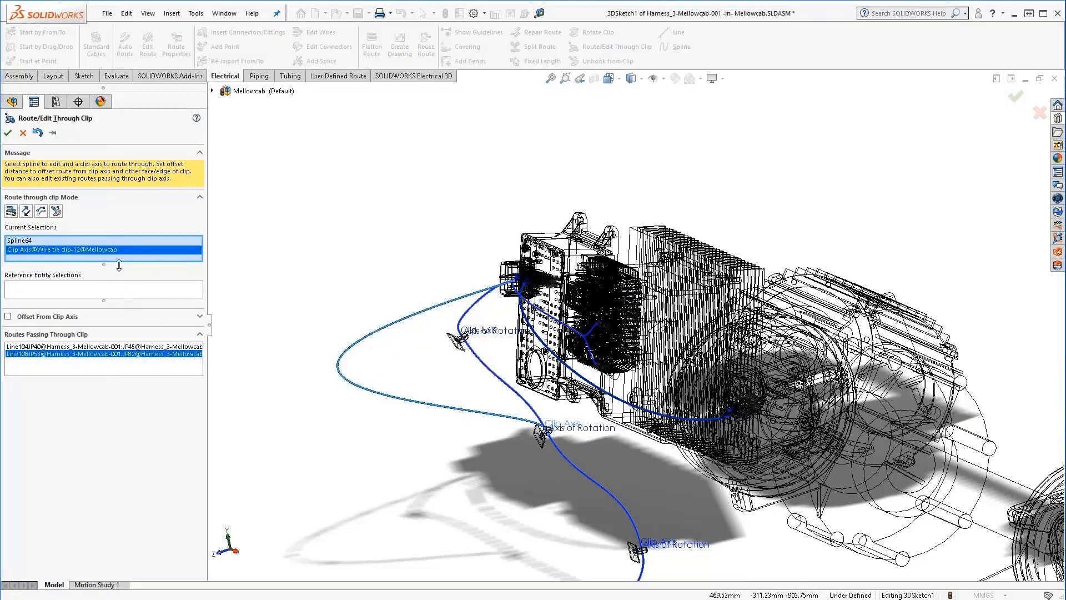
click(463, 348)
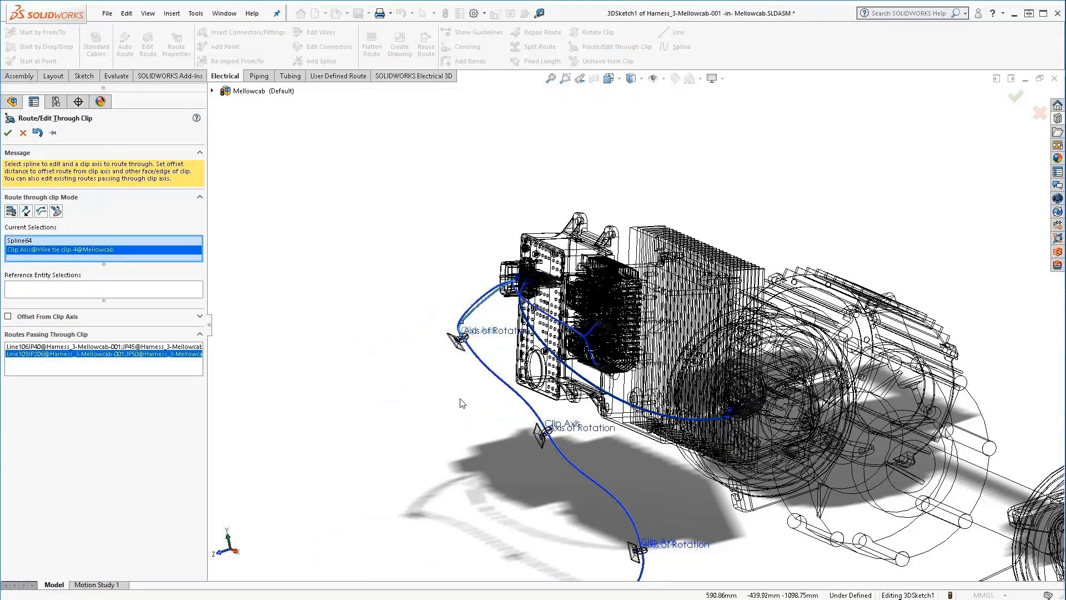
Step: Route the curved cable below the controller, Spline29, through the clip axes of Wire tie clip<12> and Wire tie clip<4>
scroll(613, 396, down, 3)
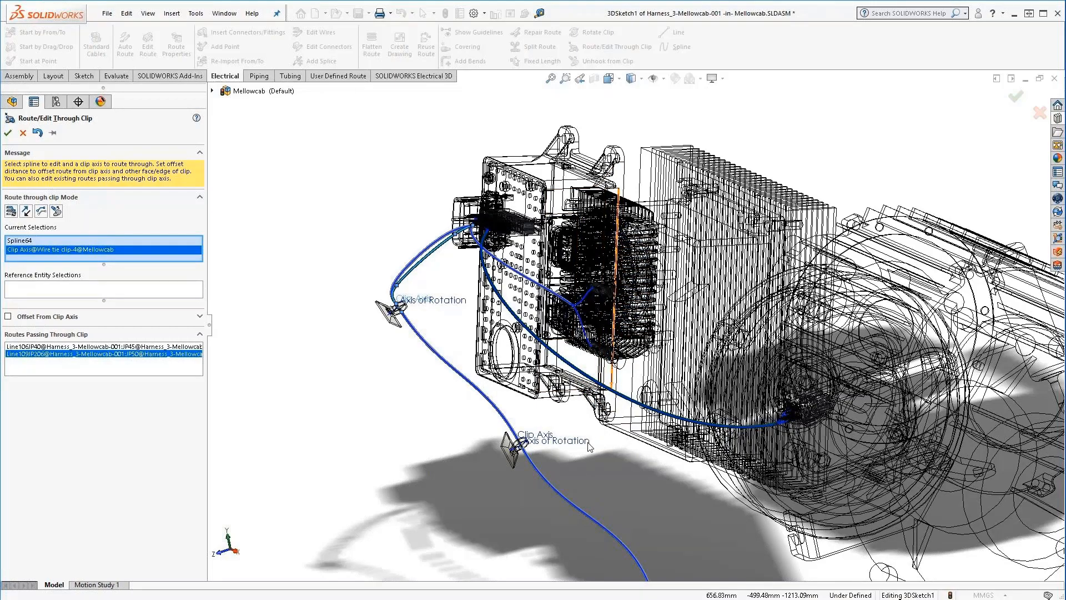
middle_drag(587, 443, 575, 442)
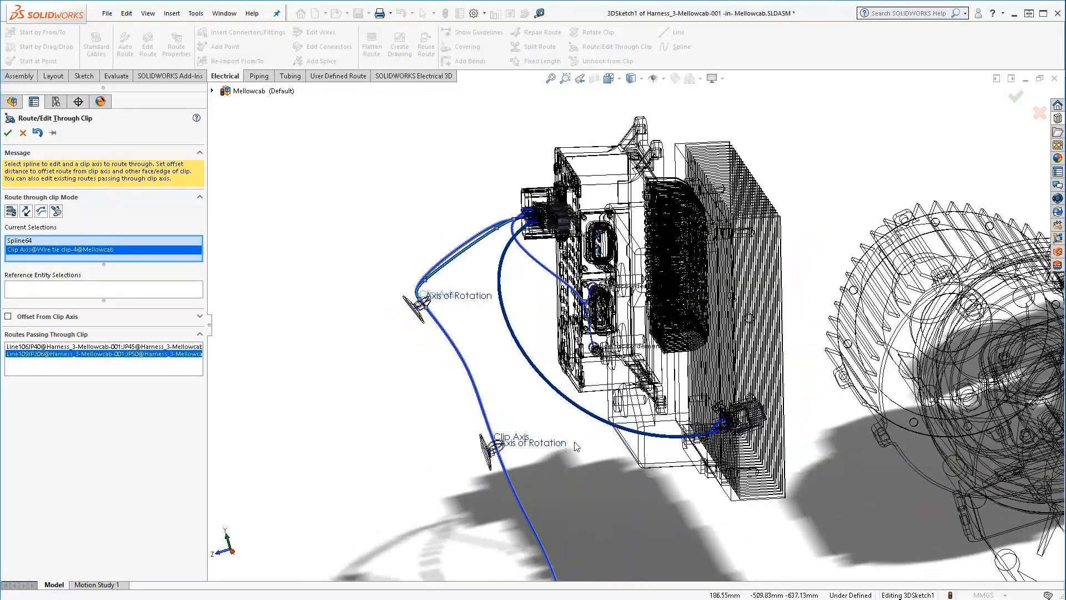
click(89, 249)
key(Delete)
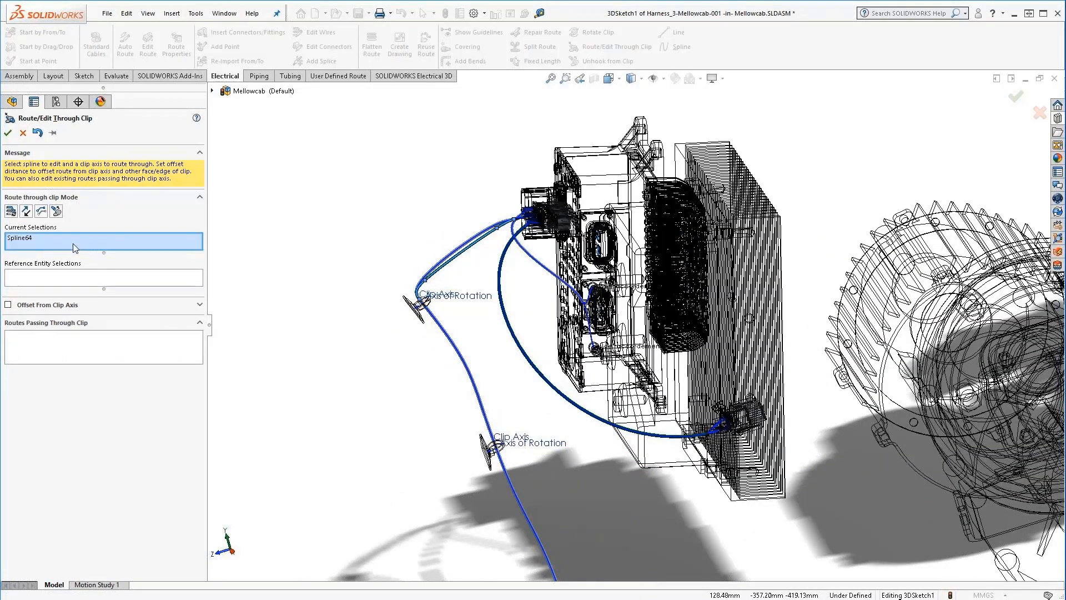
click(75, 244)
key(Delete)
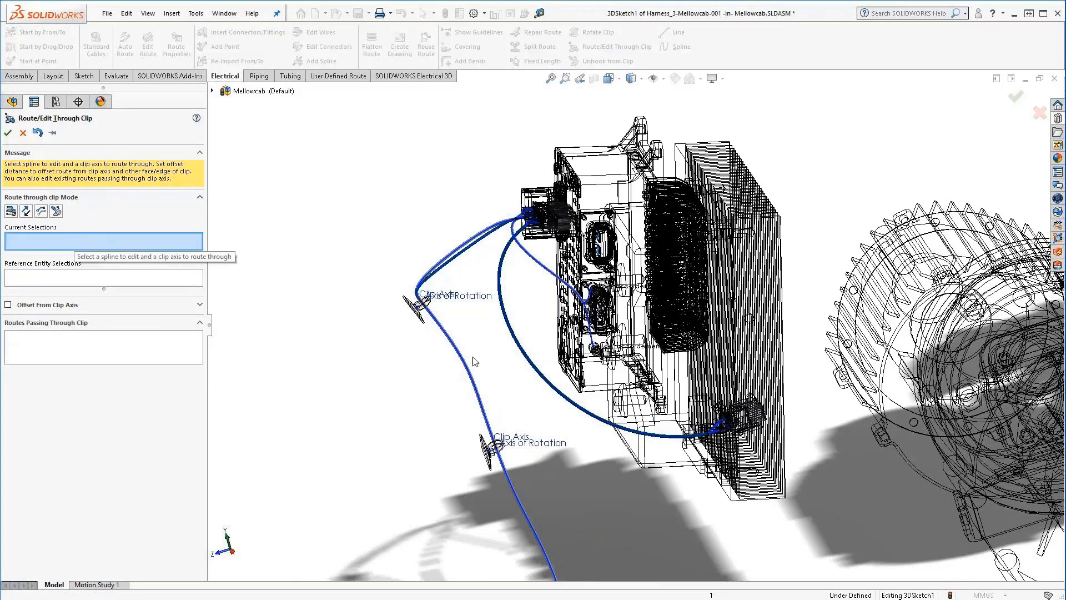
click(590, 418)
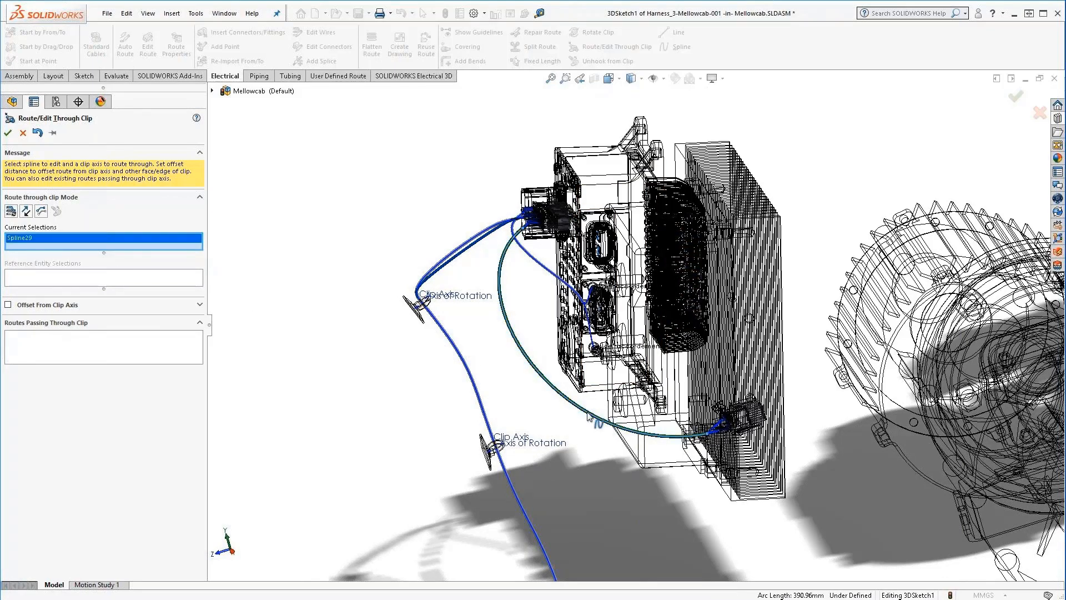
click(503, 454)
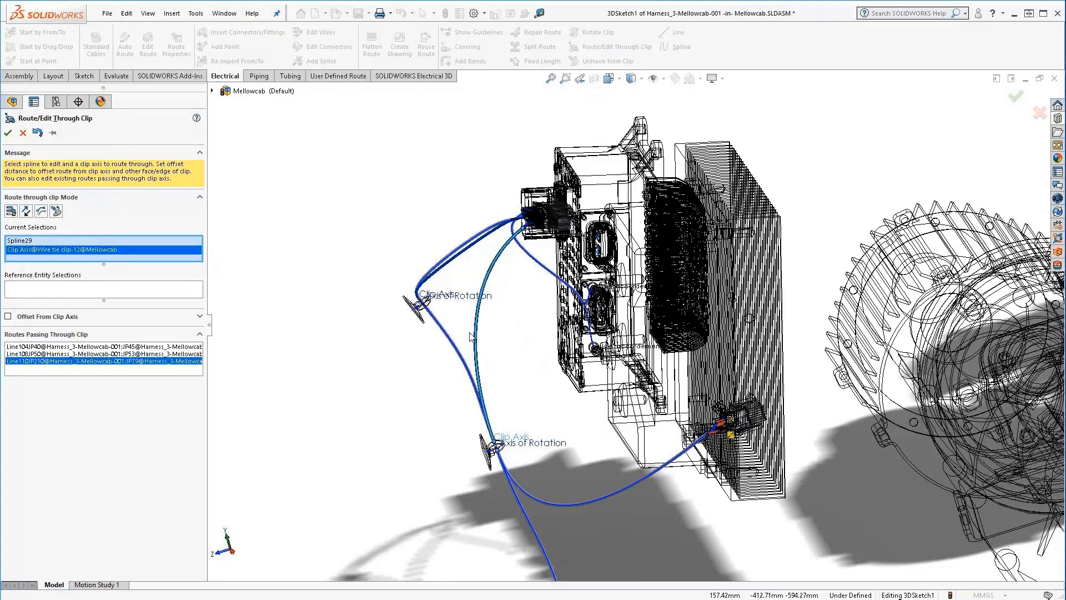
click(143, 248)
key(Delete)
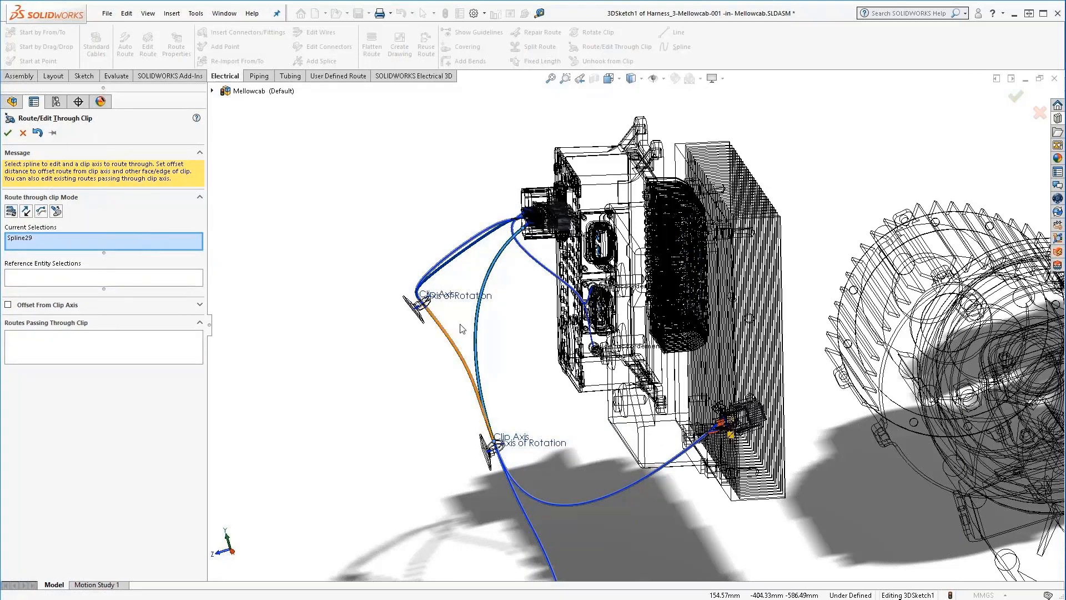
click(435, 305)
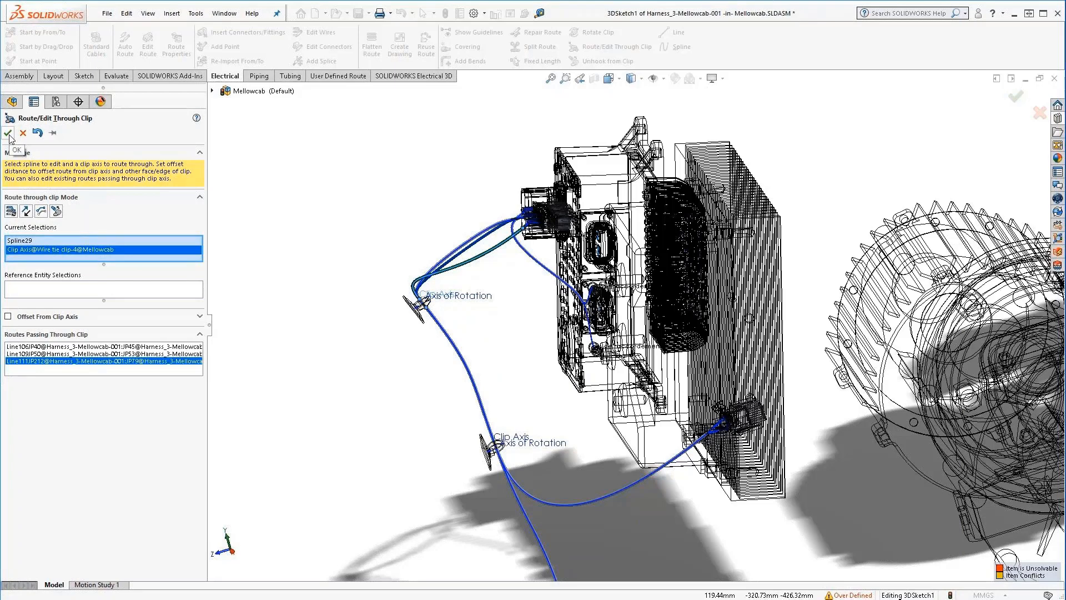
Step: Route the short controller cable, Spline75, through the clip axis of Wire tie clip<4> and accept the clip routing
key(Delete)
click(38, 242)
key(Delete)
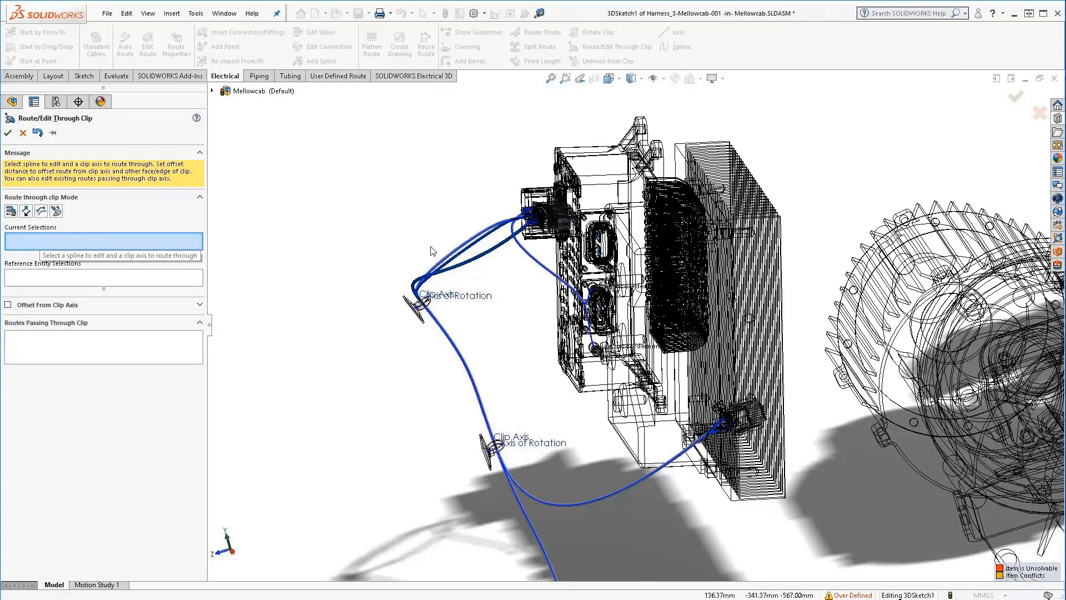
click(551, 274)
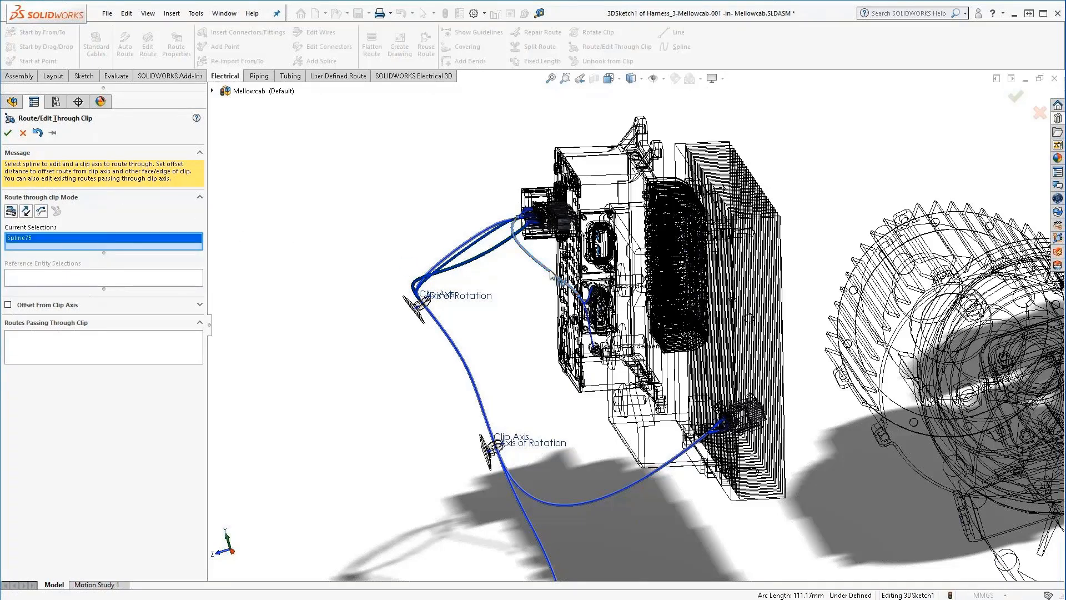
click(435, 309)
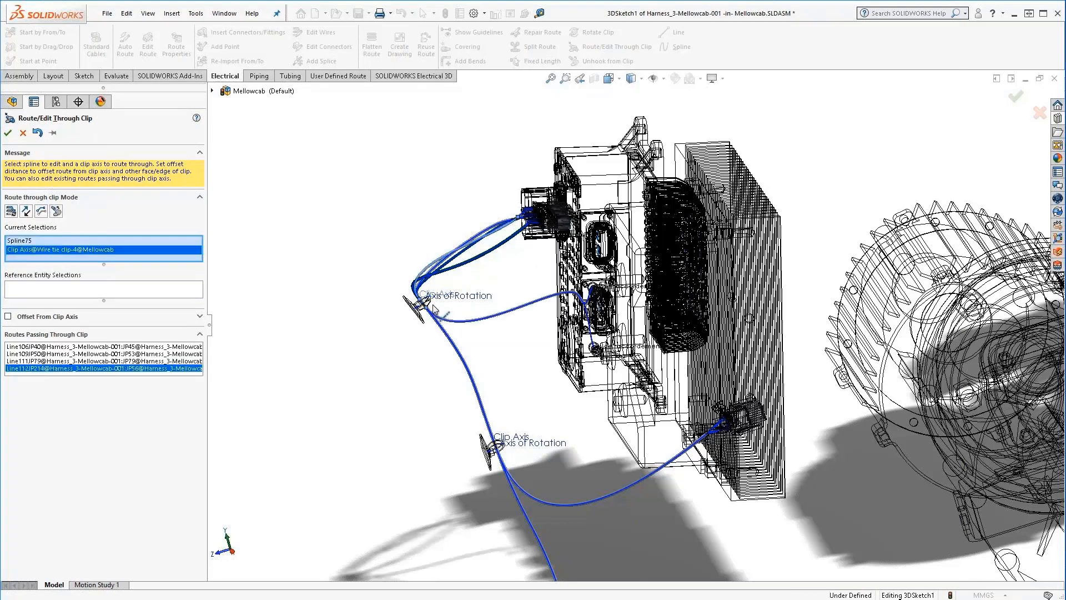
click(7, 133)
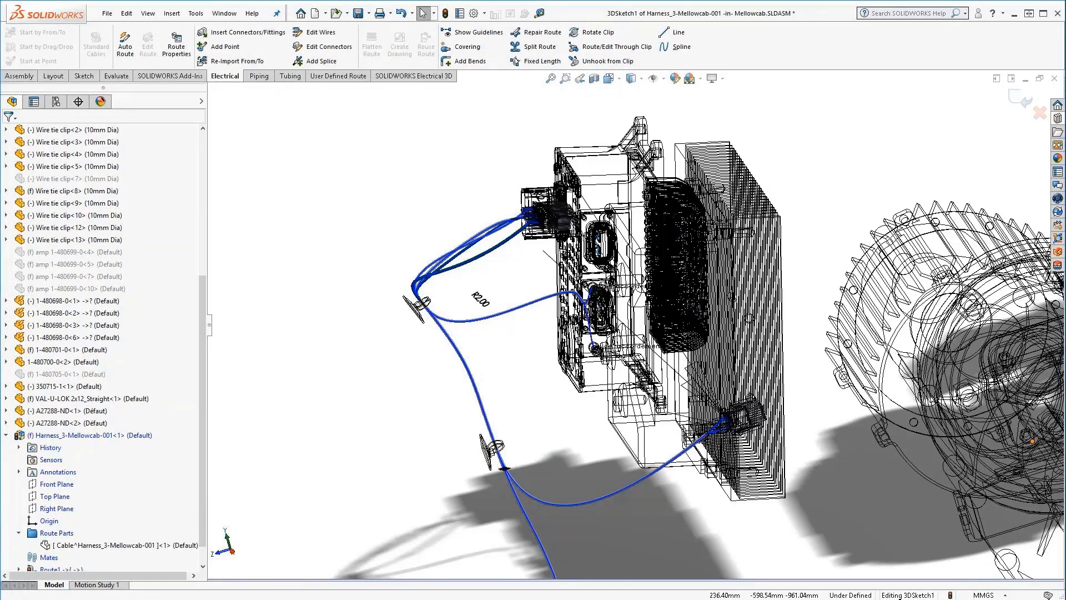
Step: Show the Backrest, WR Swing Arm and WL Swing Arm components and make them transparent
key(f)
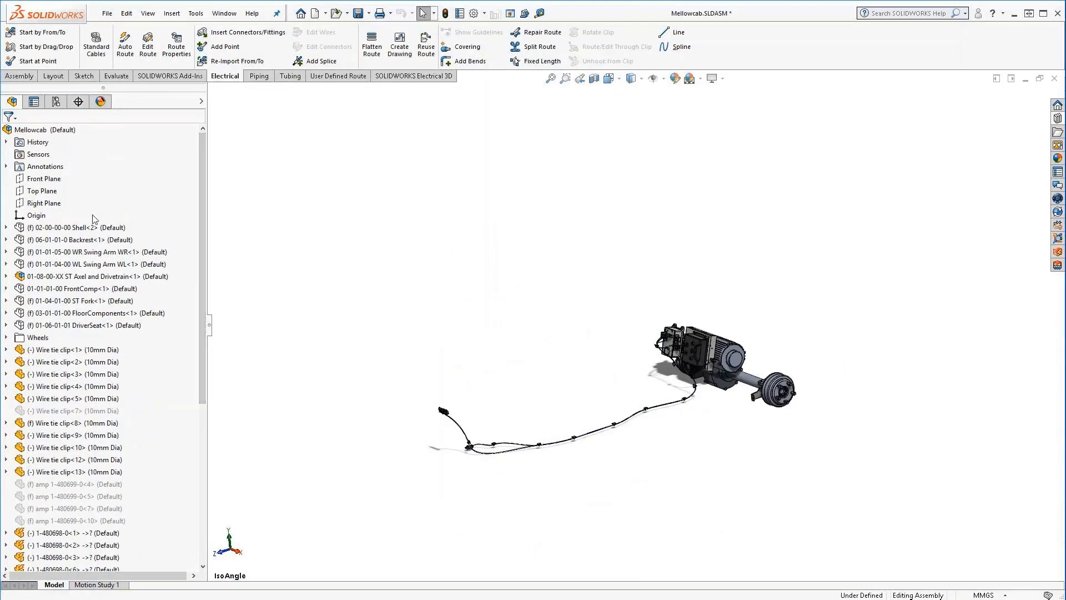
click(81, 241)
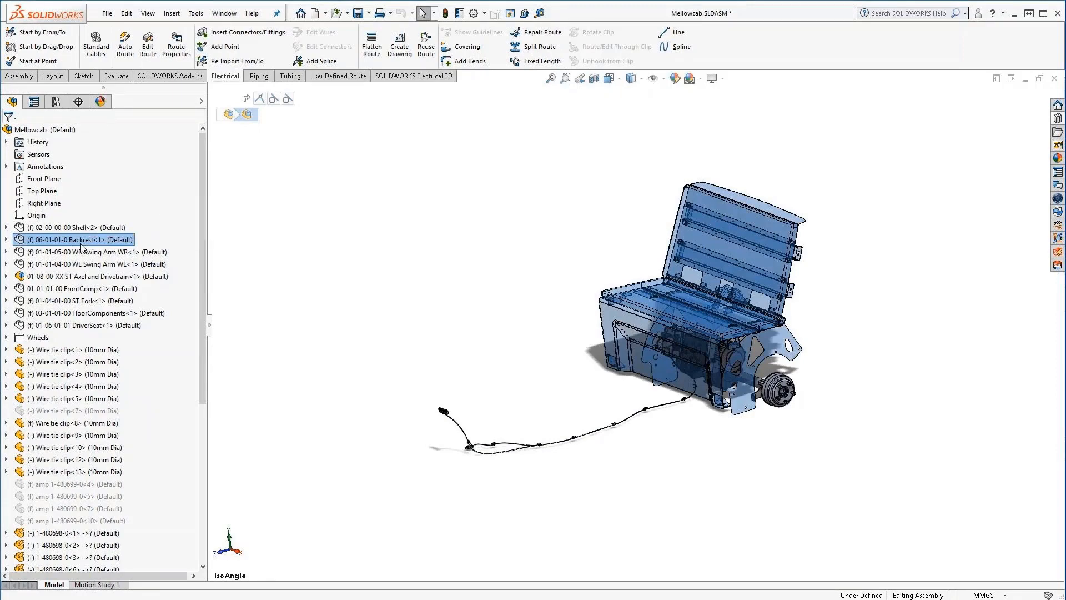
click(82, 265)
shift+click(81, 240)
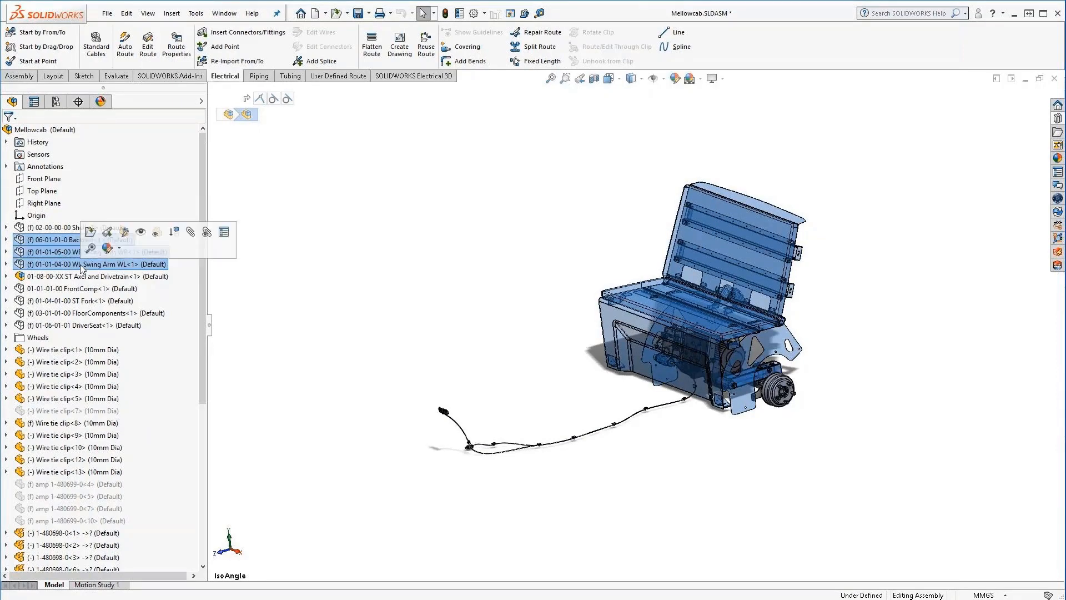
click(141, 233)
shift+click(128, 245)
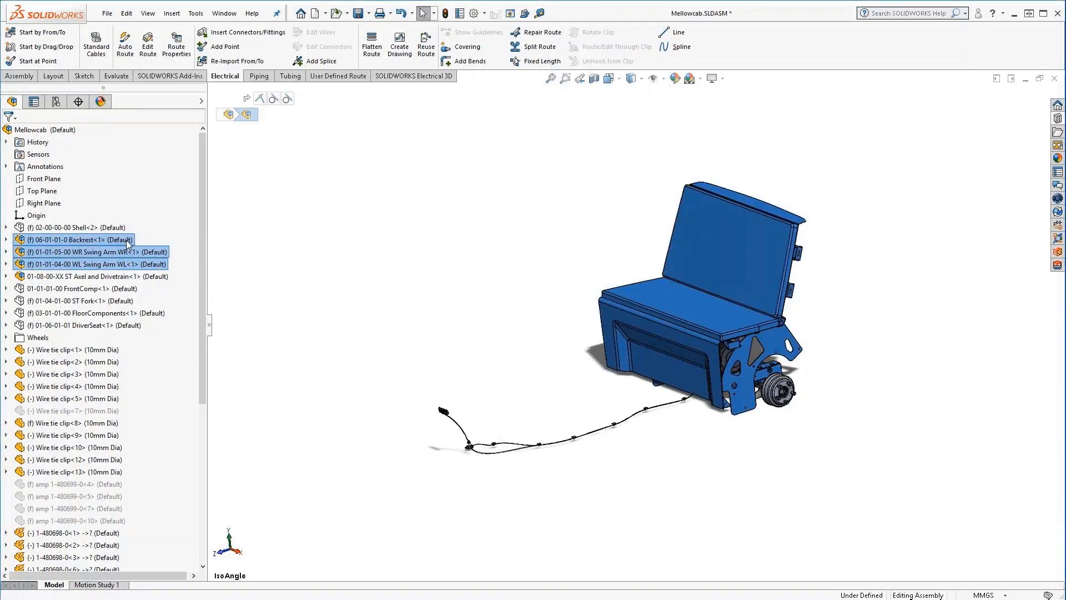
right_click(127, 242)
click(202, 210)
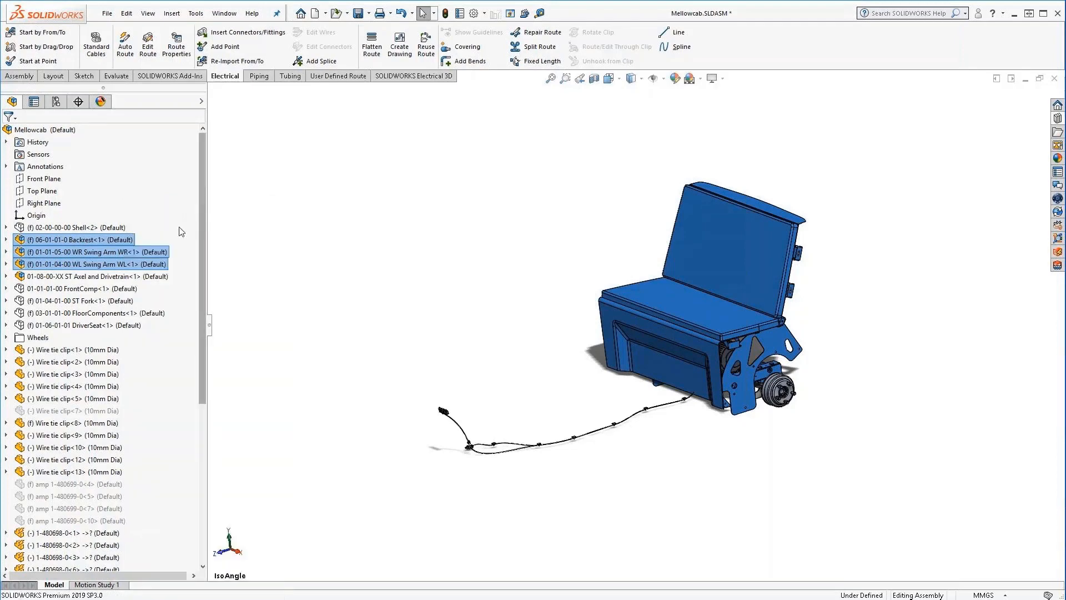
Step: Show the FrontComp, ST Fork and FloorComponents components and make them transparent
click(86, 291)
shift+click(88, 314)
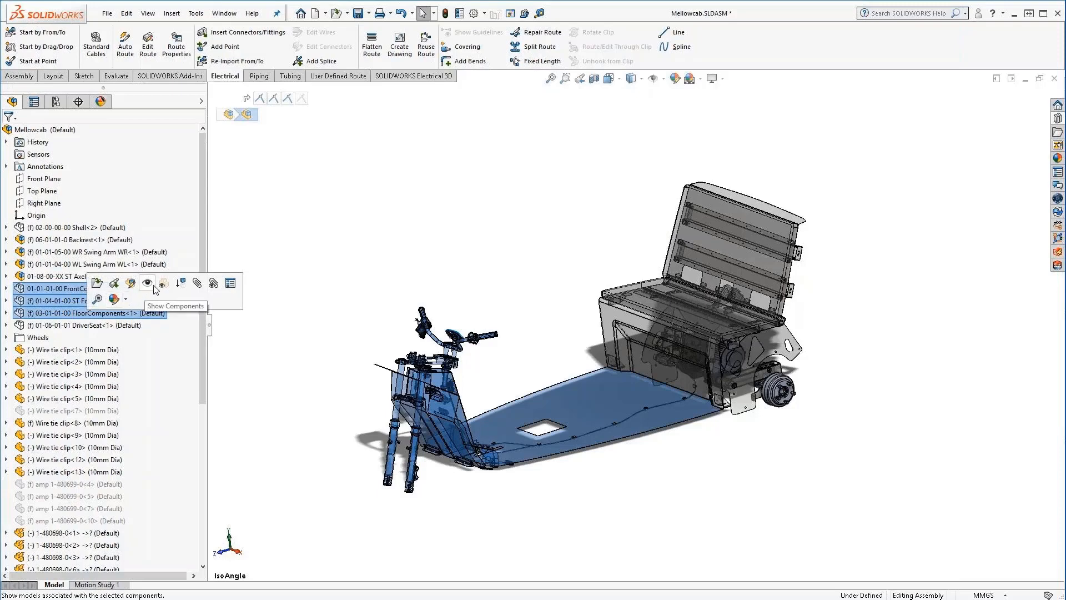
click(163, 286)
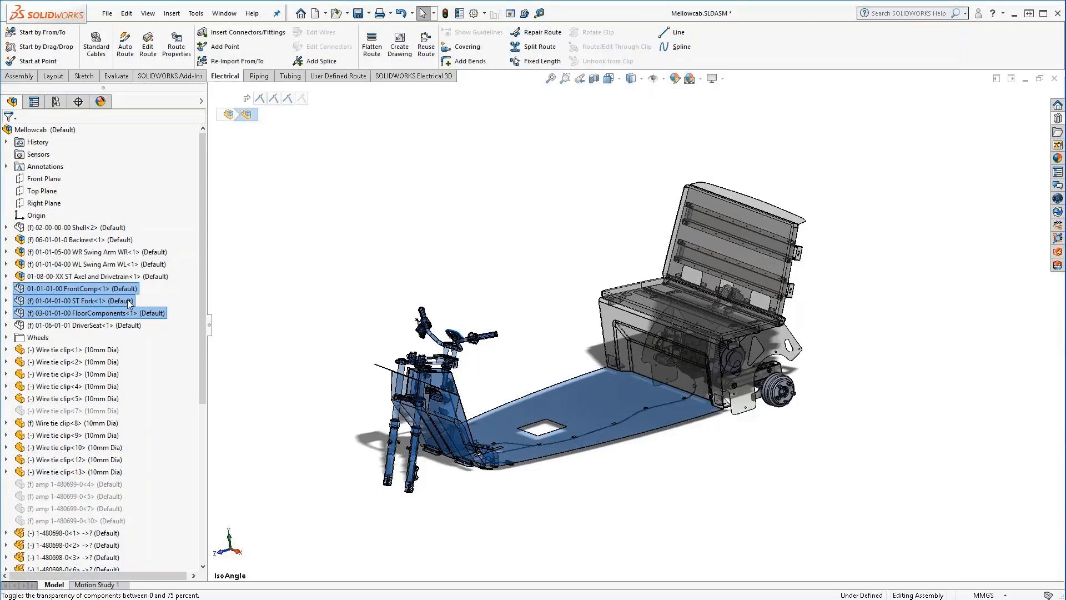
right_click(116, 288)
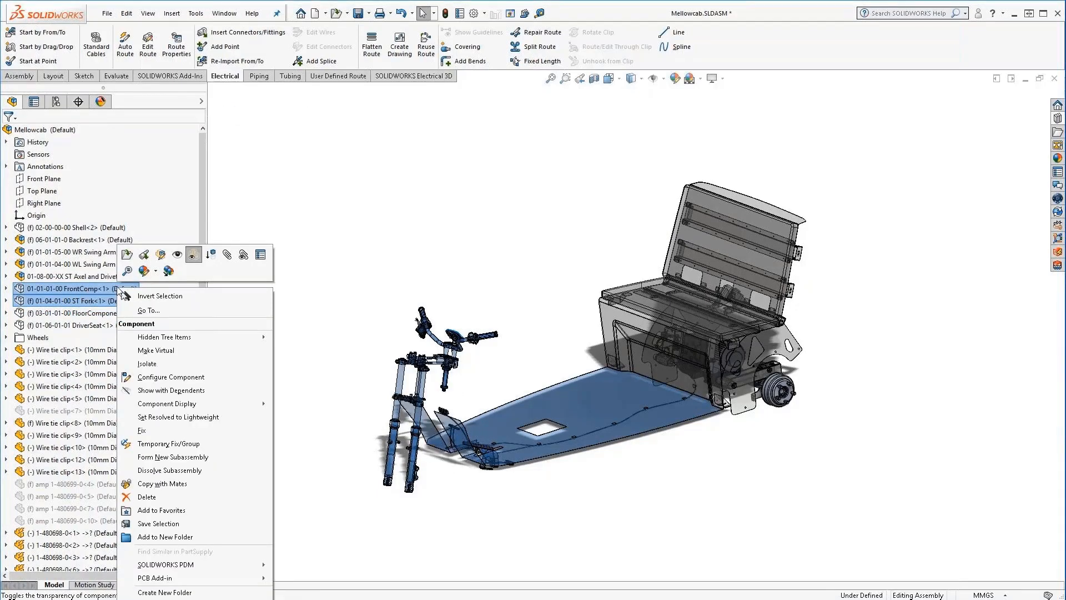
click(178, 257)
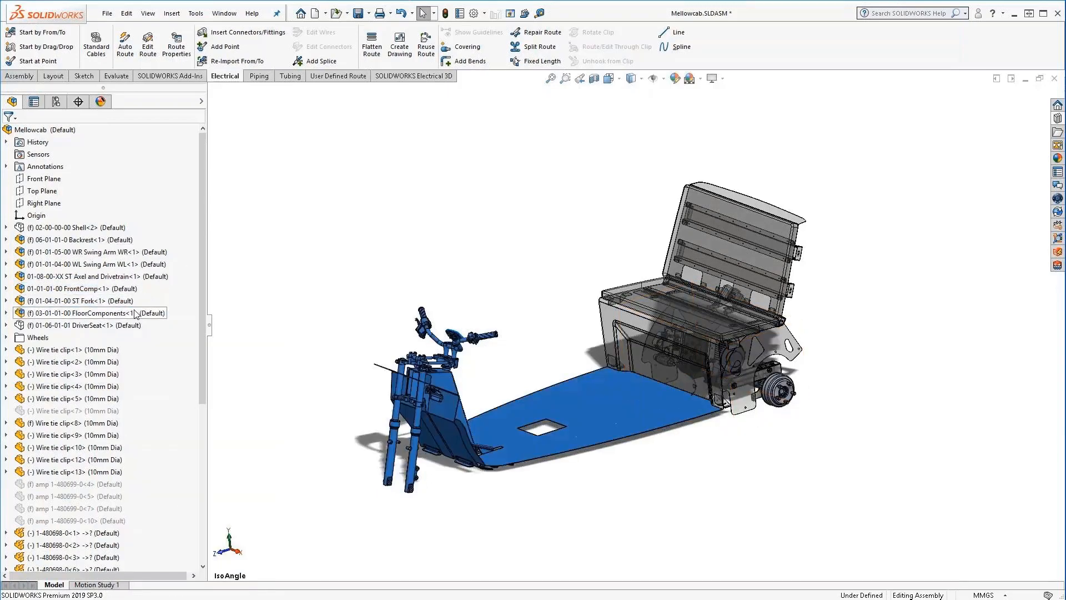
click(335, 393)
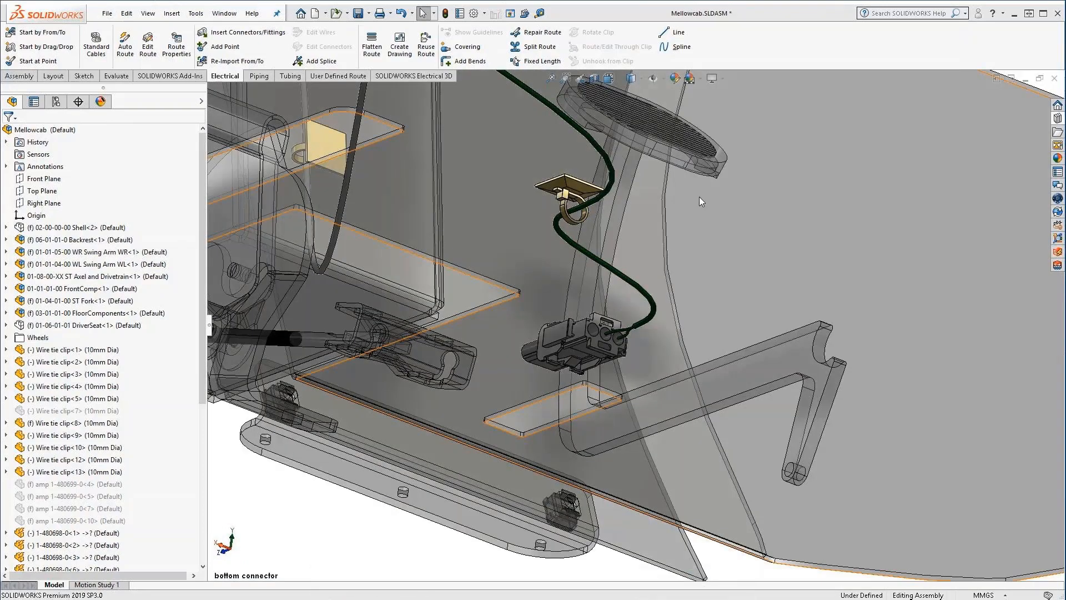
scroll(884, 434, up, 7)
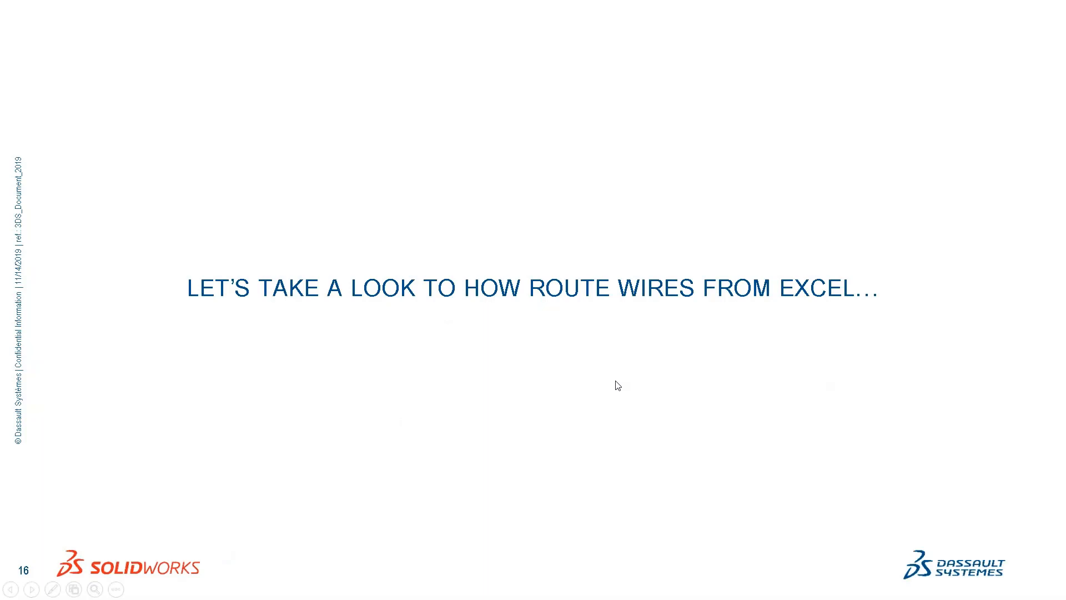
click(615, 381)
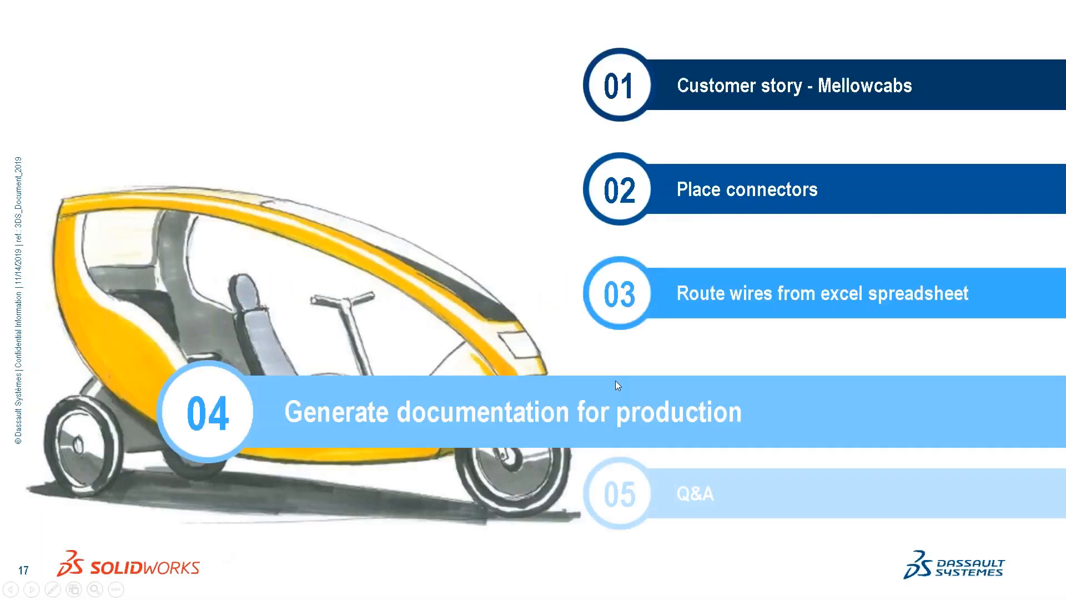
click(615, 381)
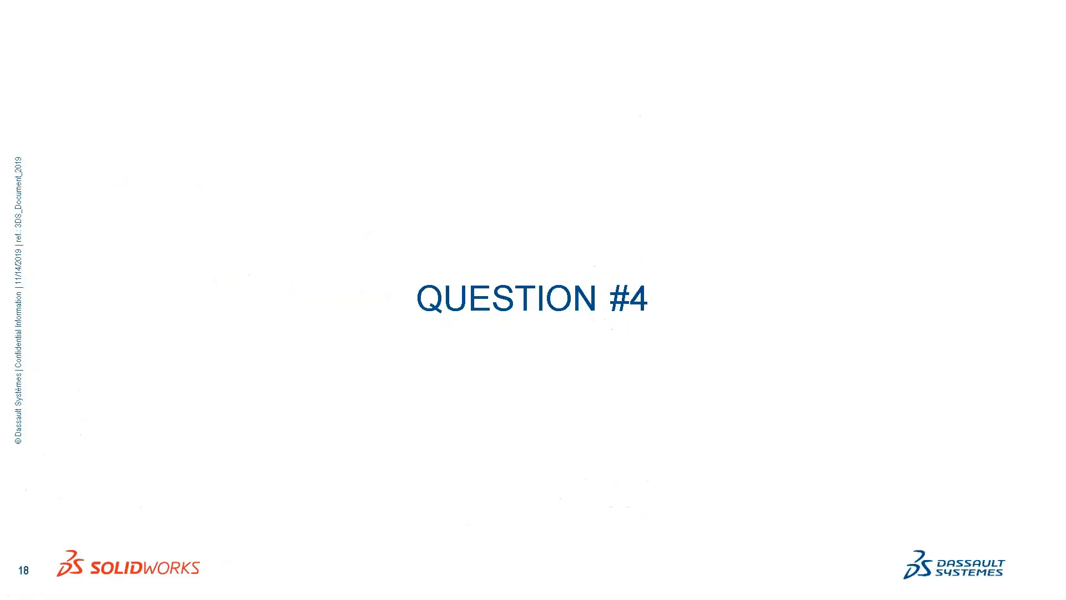
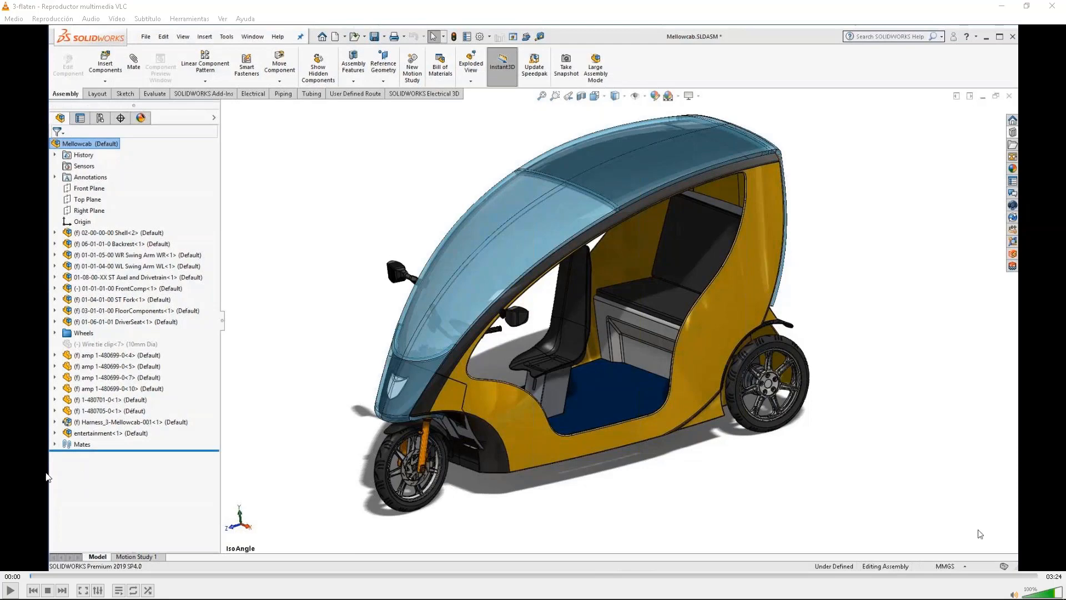
click(11, 590)
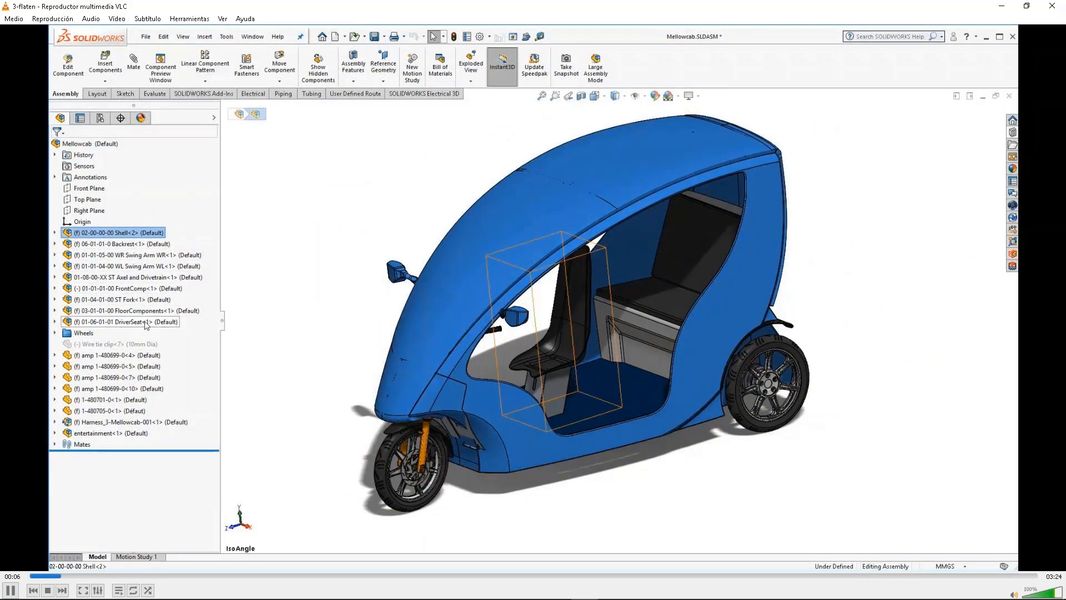
click(83, 590)
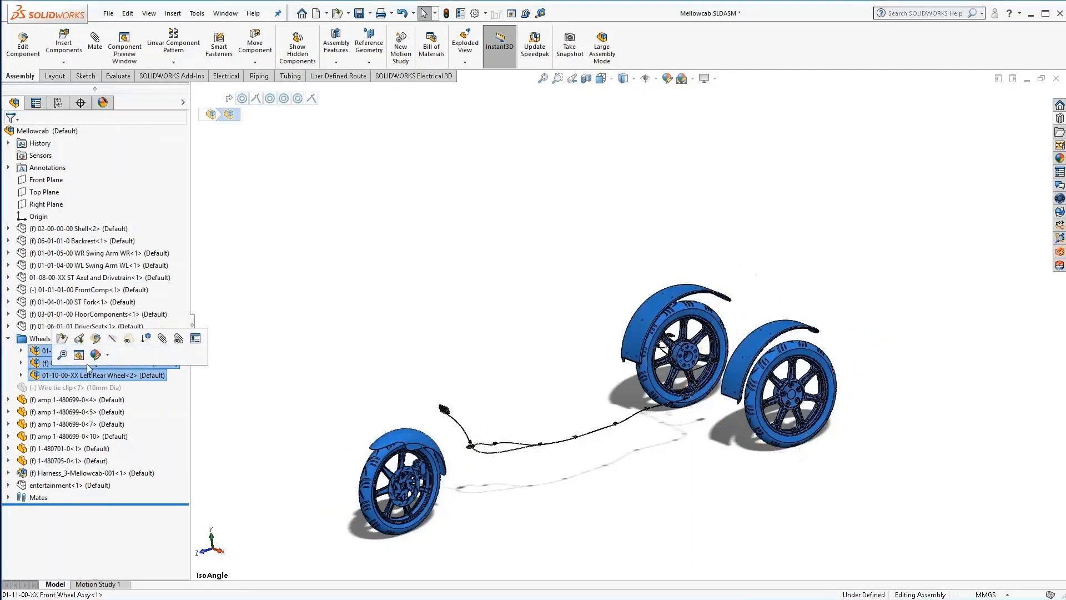
Step: Hide the Front Wheel Assy, Right Rear Wheel and Left Rear Wheel so only the harness remains in view
click(257, 355)
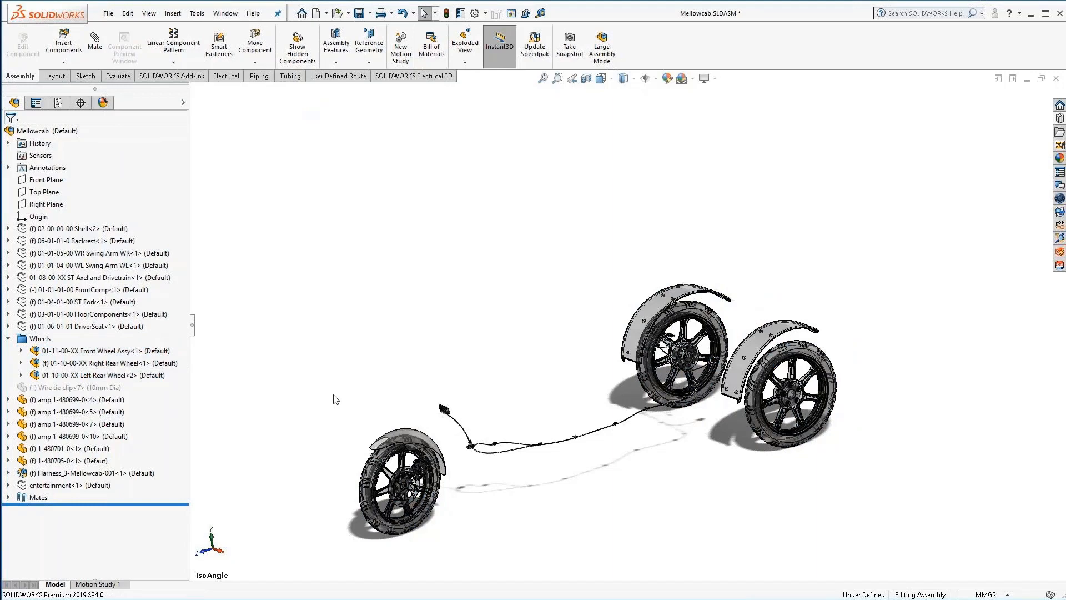
click(557, 78)
drag(402, 297, 744, 481)
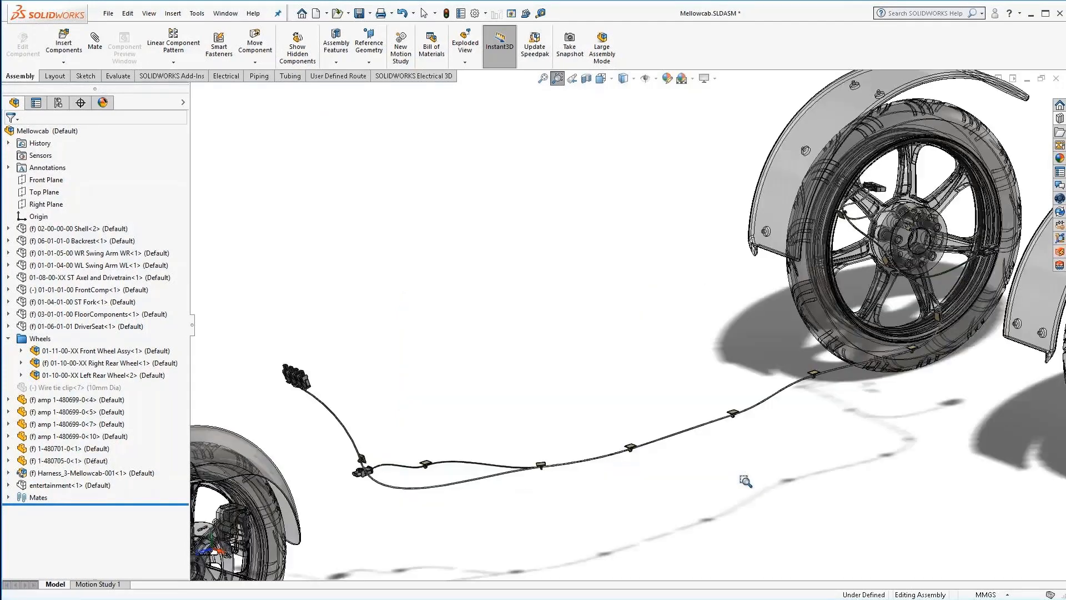
click(50, 351)
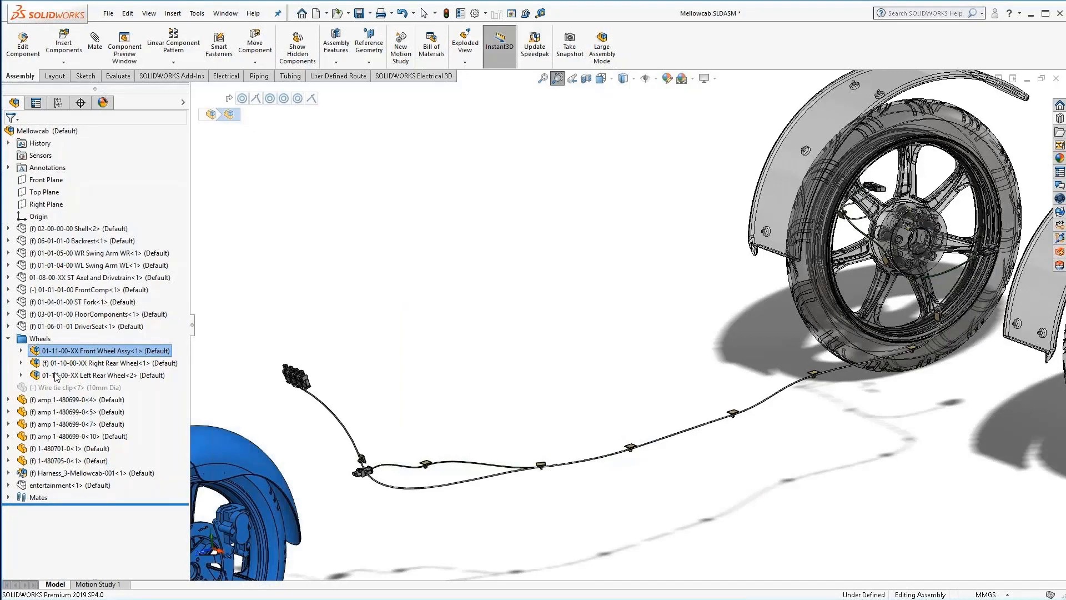
shift+click(57, 376)
right_click(125, 363)
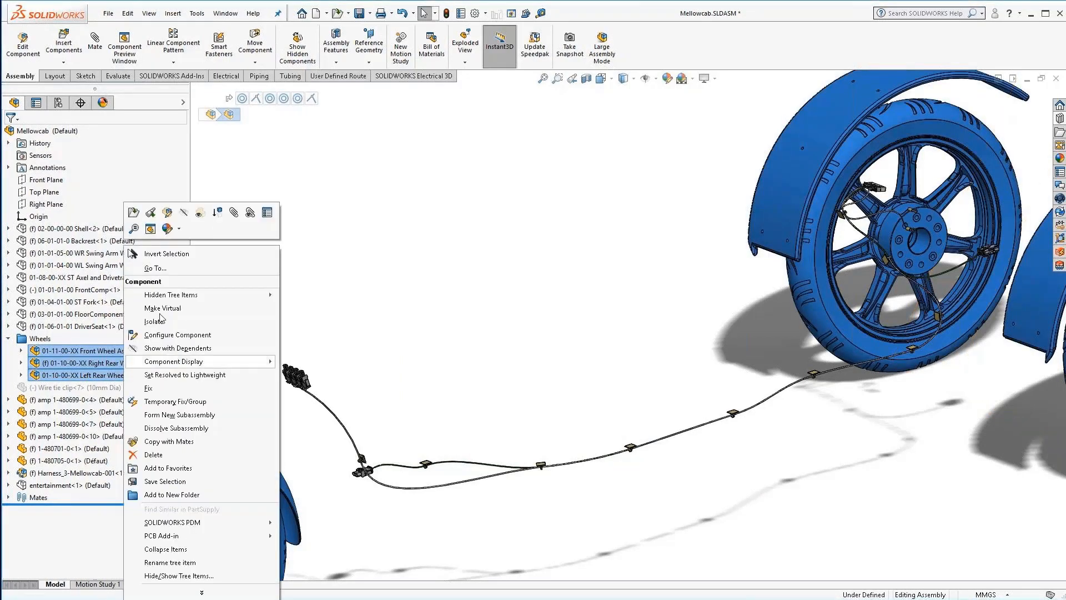
click(185, 214)
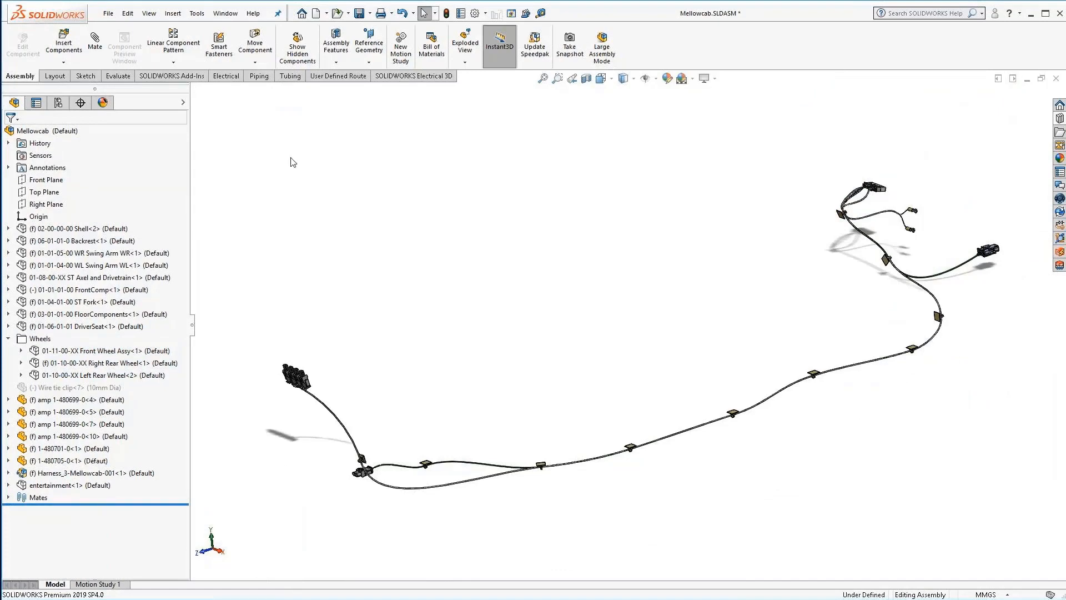
Step: Flatten the harness route with the Annotation type, including the clips and displaying 3D connectors
click(232, 81)
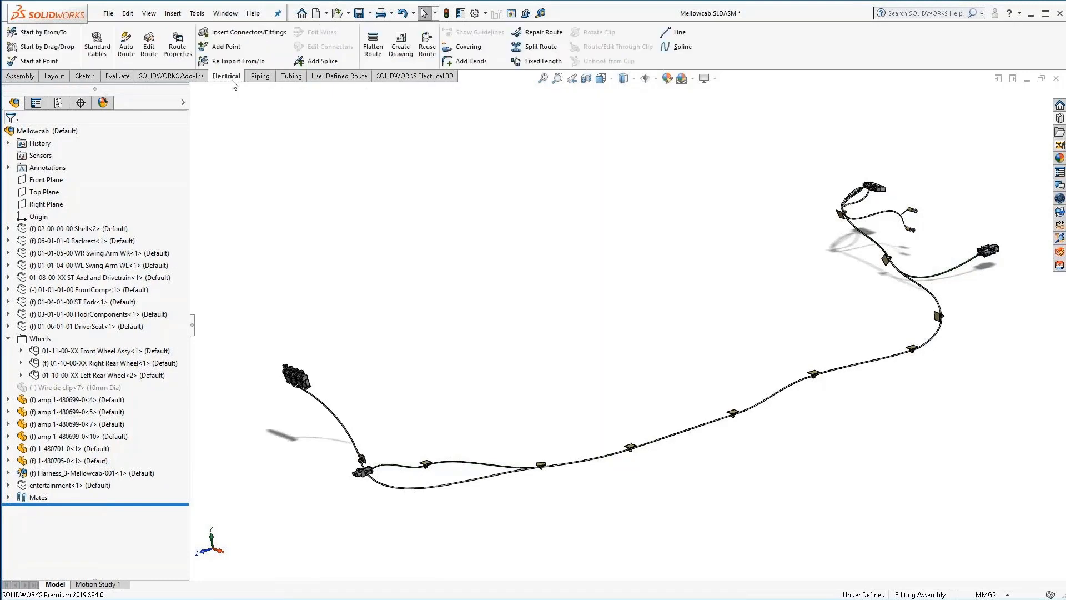
click(376, 58)
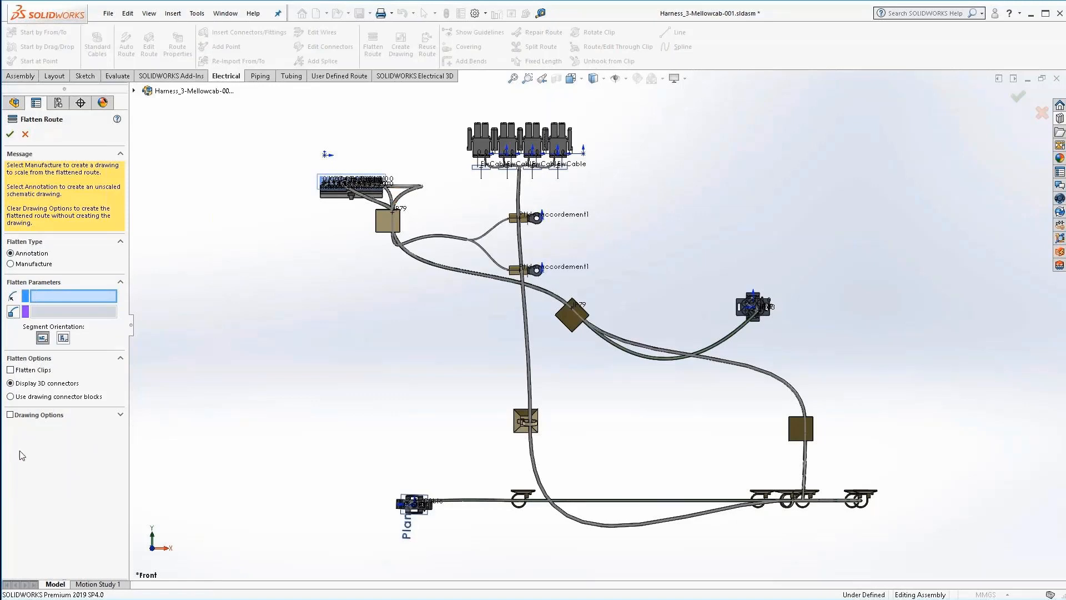
click(10, 370)
click(12, 136)
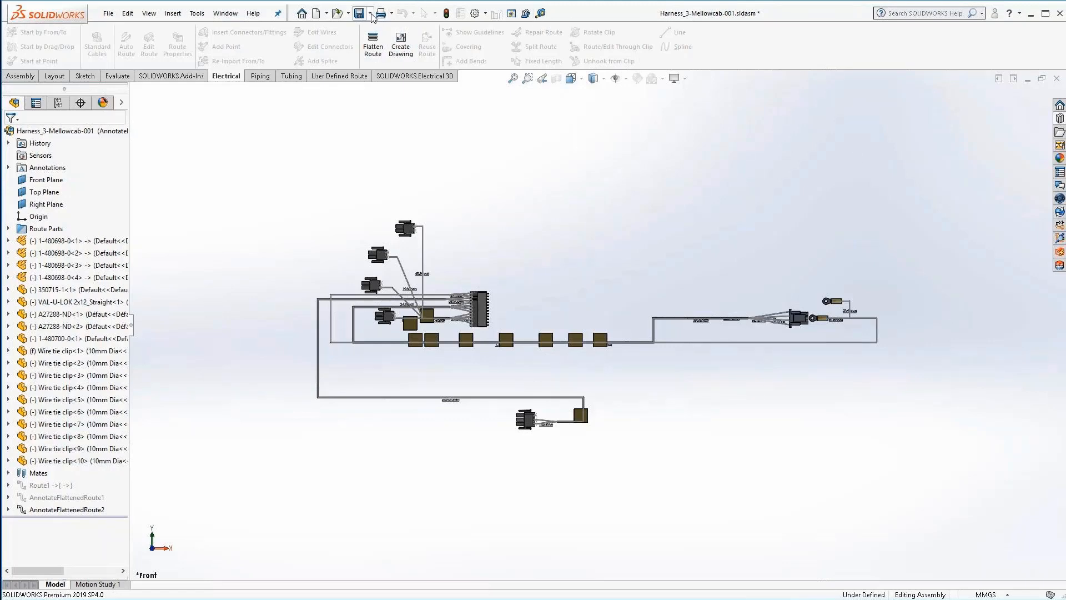
Step: Create a drawing of the flattened route with electrical BOM, cut list and balloons but no connector table, adding a wire length field to the BOM
click(375, 55)
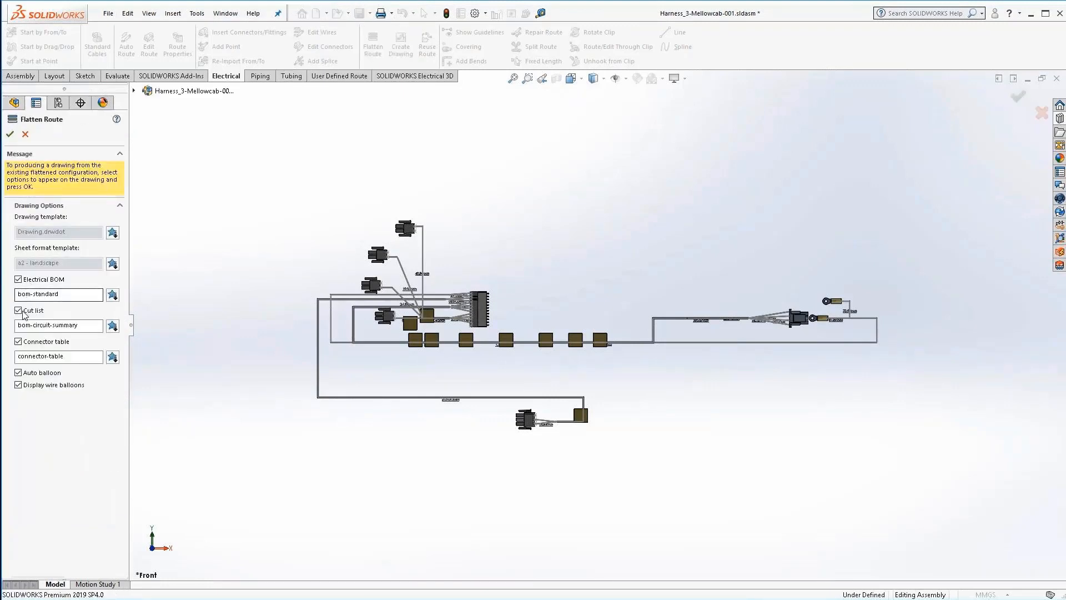
click(22, 343)
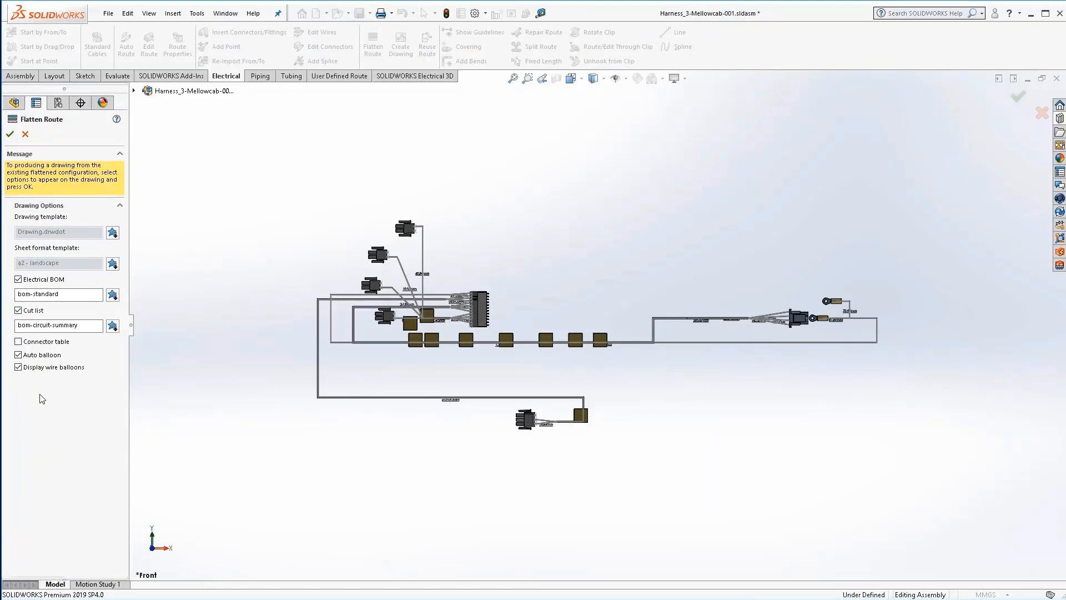
click(10, 135)
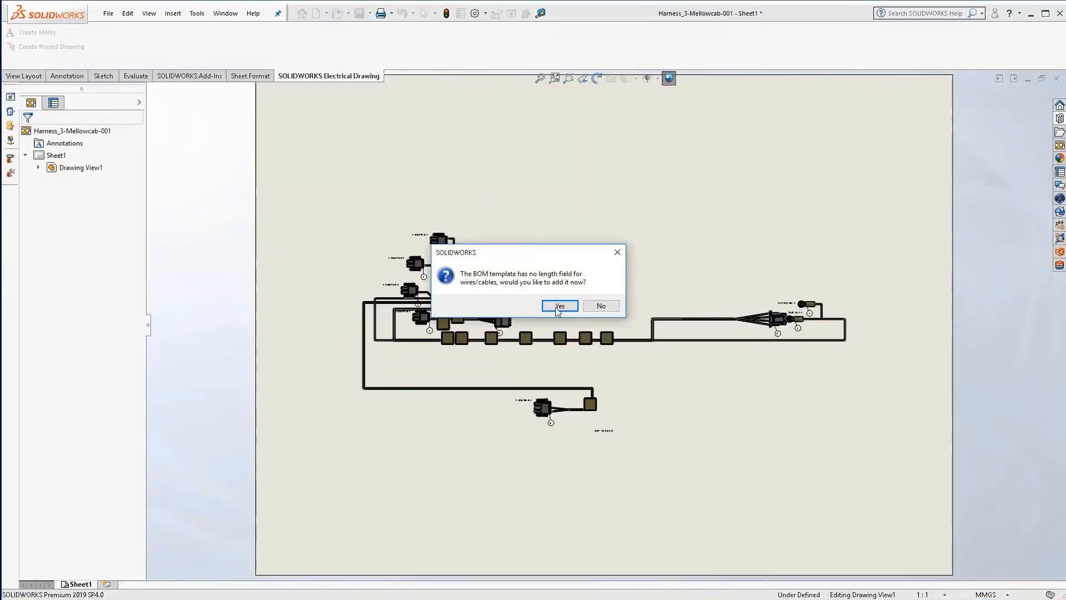
click(558, 307)
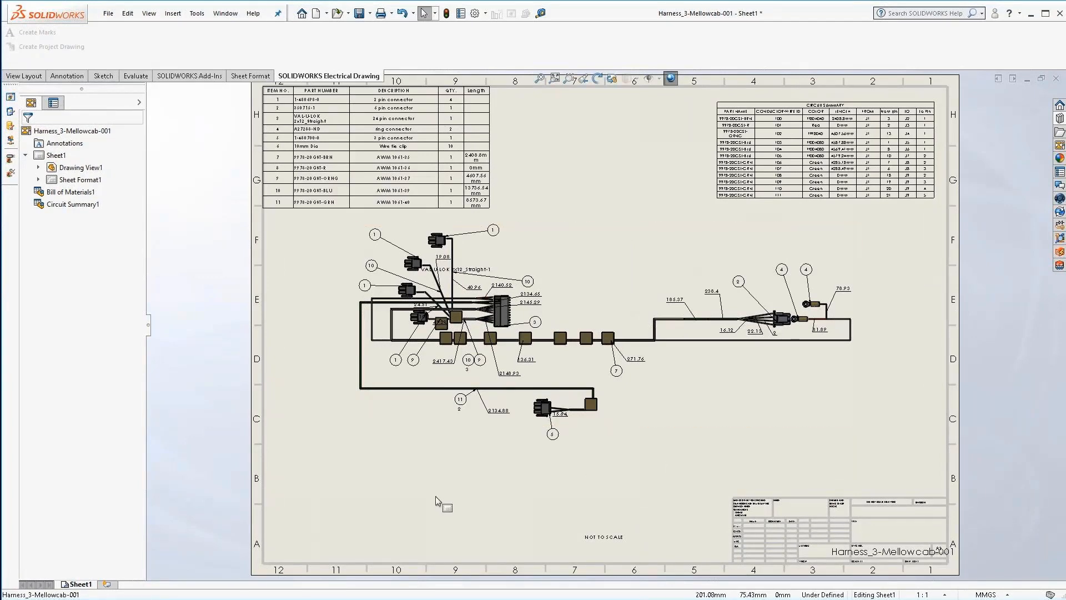
Step: Examine the circuit summary table, the flattened harness view and the bill of materials on the drawing sheet
click(569, 78)
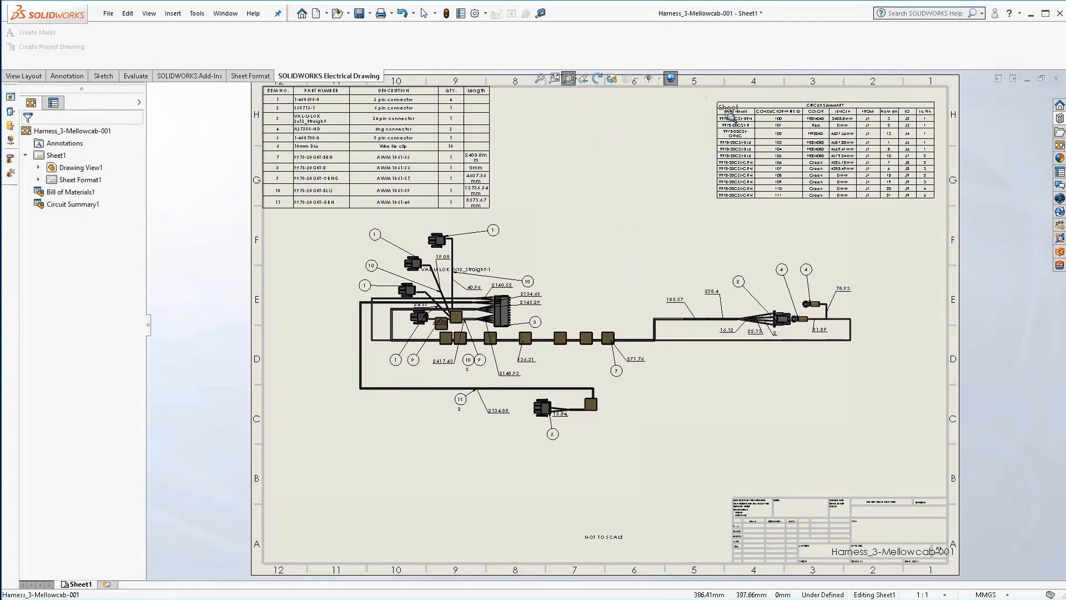
drag(710, 99, 967, 218)
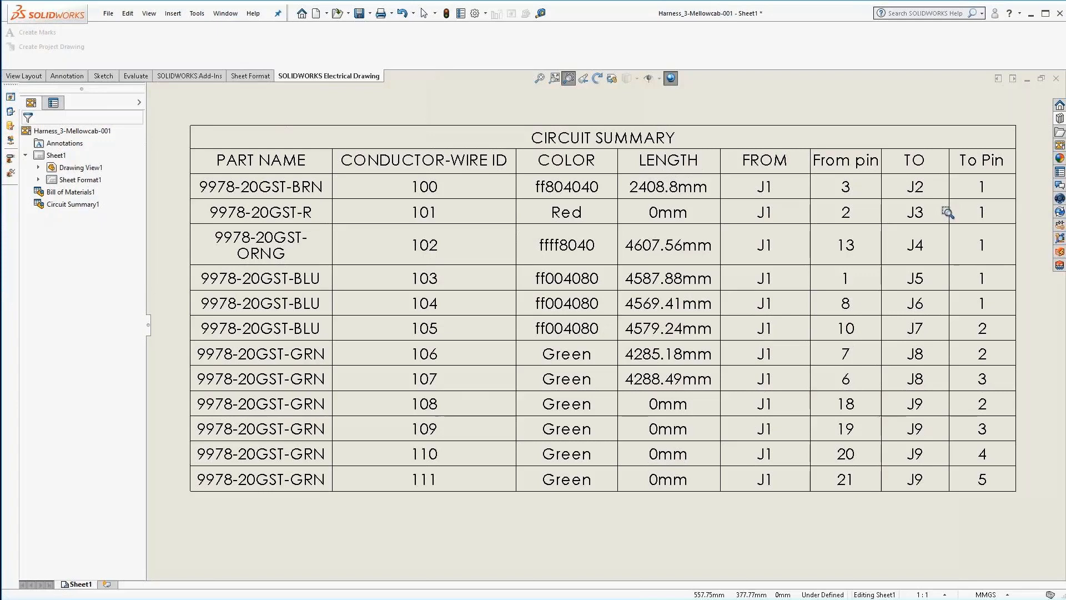
click(588, 83)
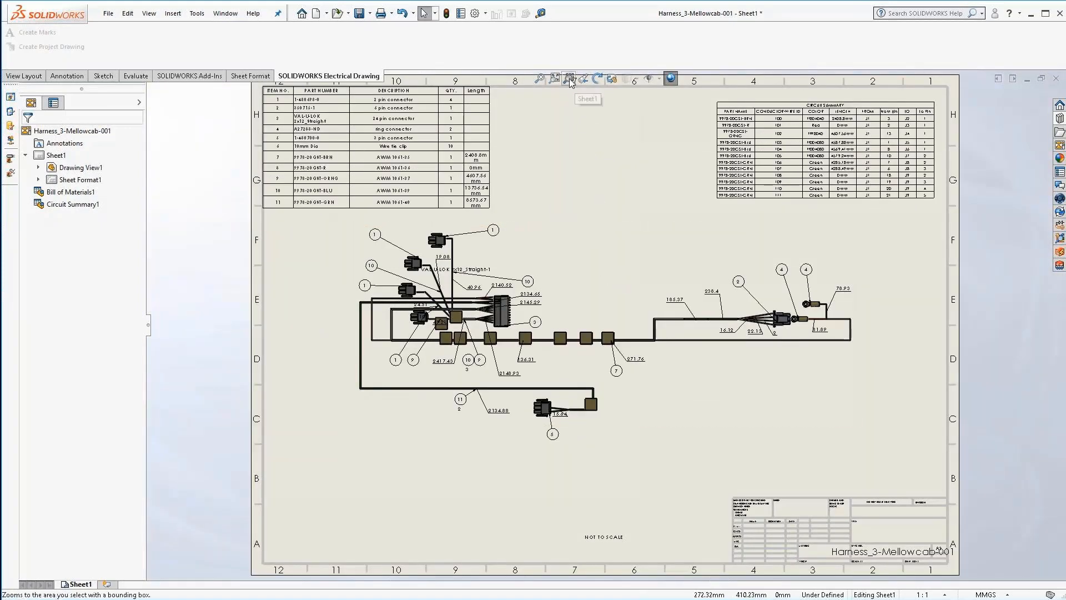
click(569, 79)
mouse_move(326, 220)
mouse_down()
mouse_move(413, 272)
mouse_move(915, 469)
mouse_up()
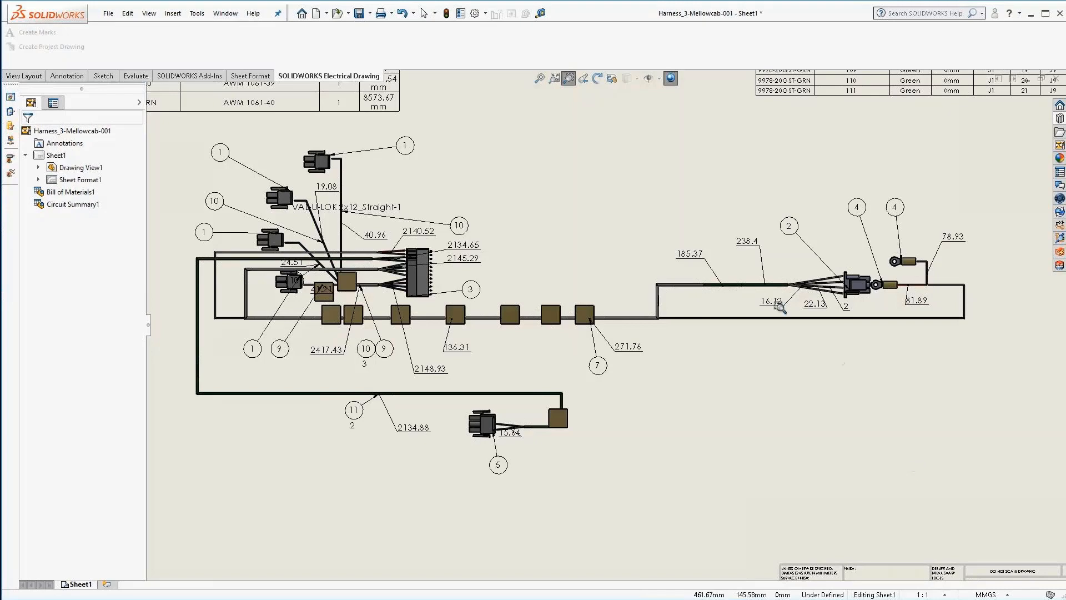
click(584, 81)
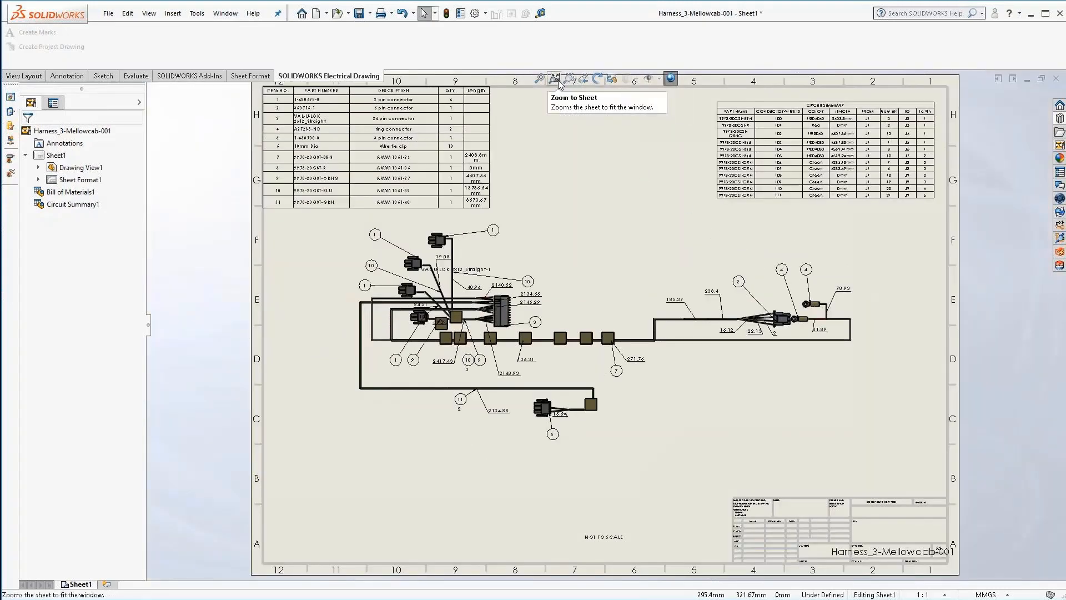
click(568, 79)
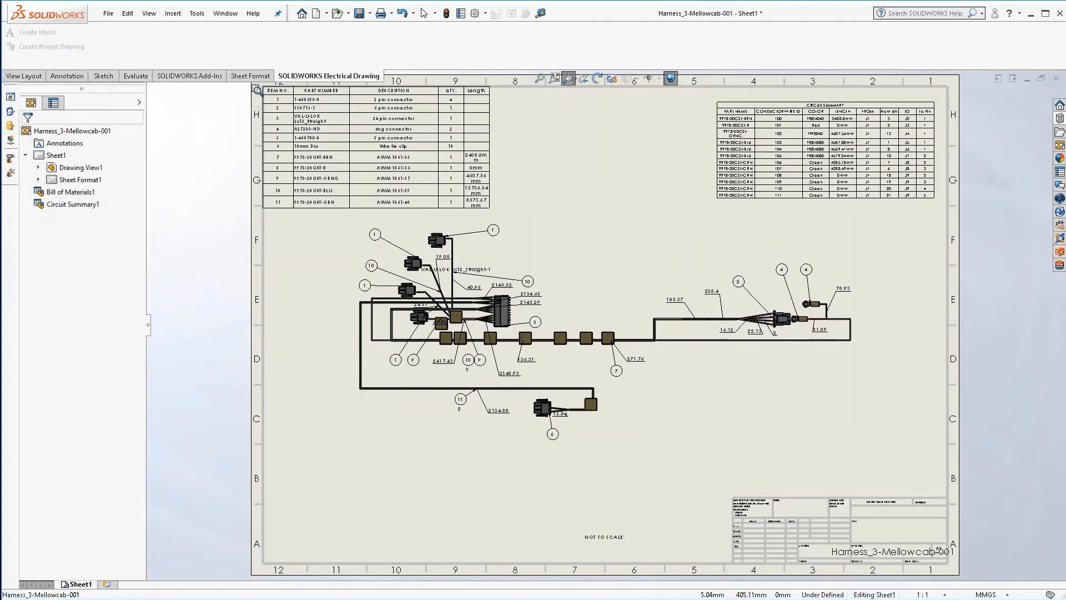
drag(258, 88, 537, 221)
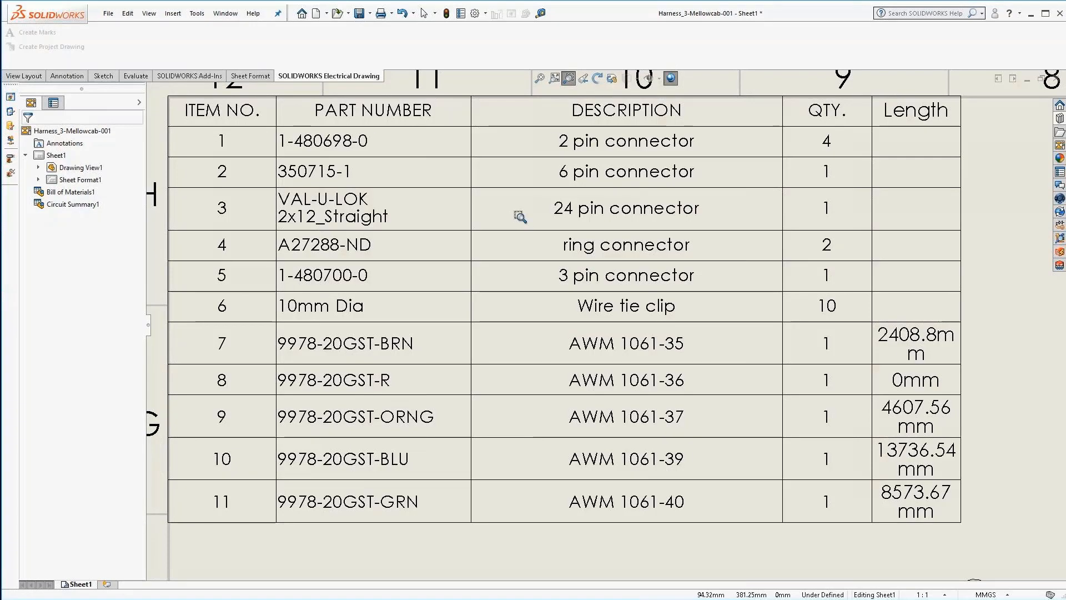
click(582, 83)
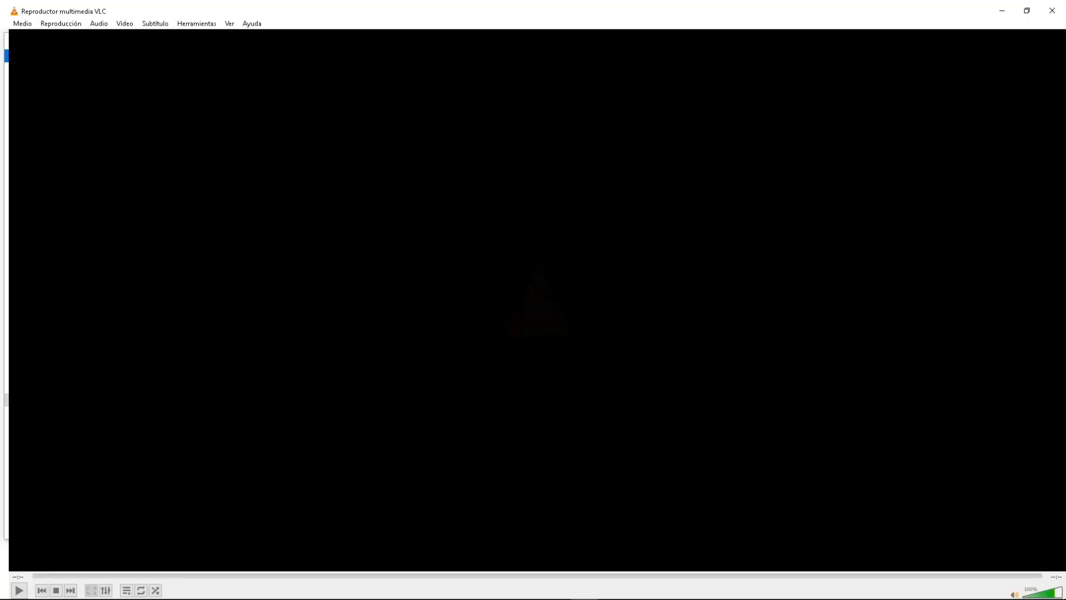
click(1053, 7)
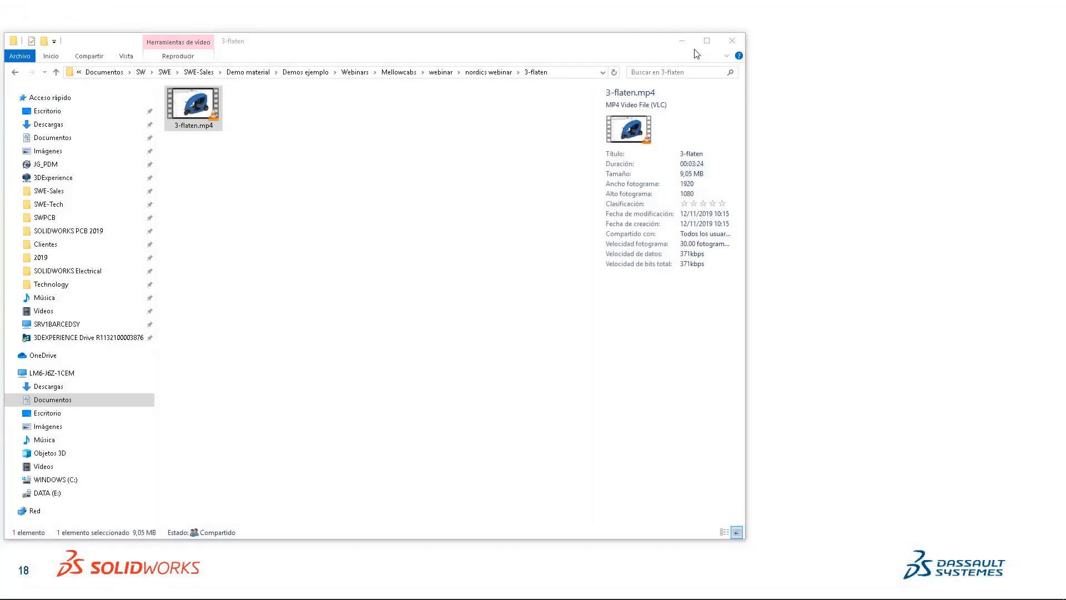